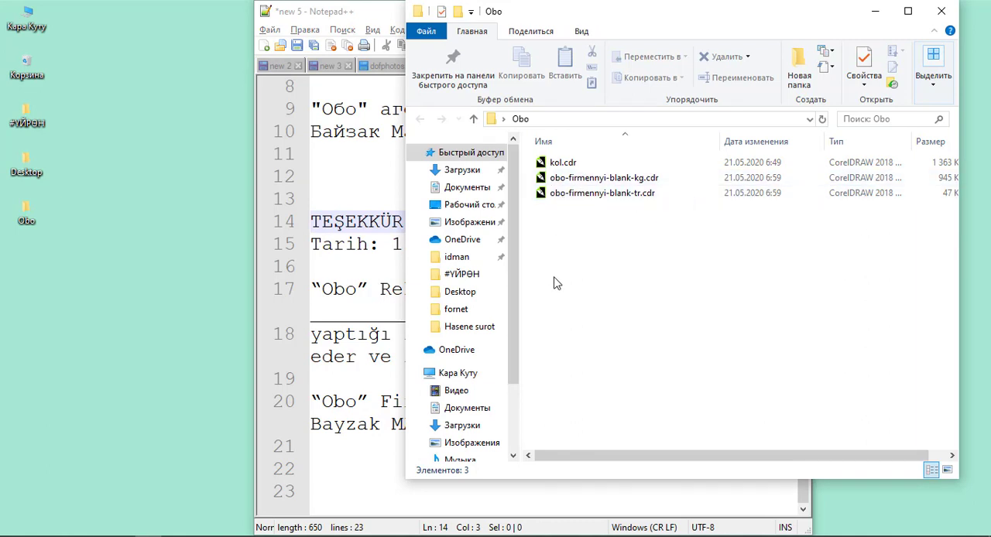
- Open obo-firmennyi-blank-kg.cdr from the Obo folder and look over the whole letterhead page
{"action": "left_click", "coordinate": [597, 178]}
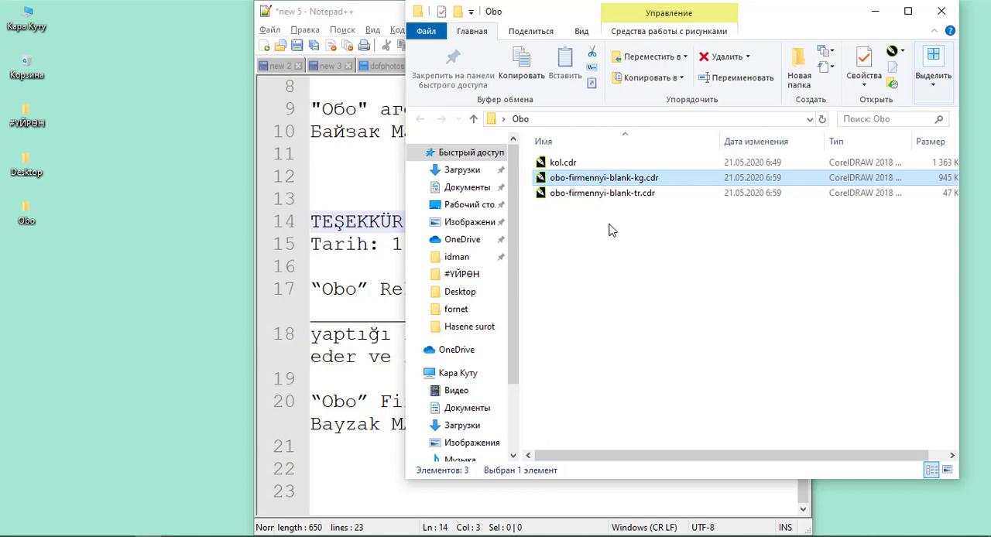
{"action": "double_click", "coordinate": [620, 182]}
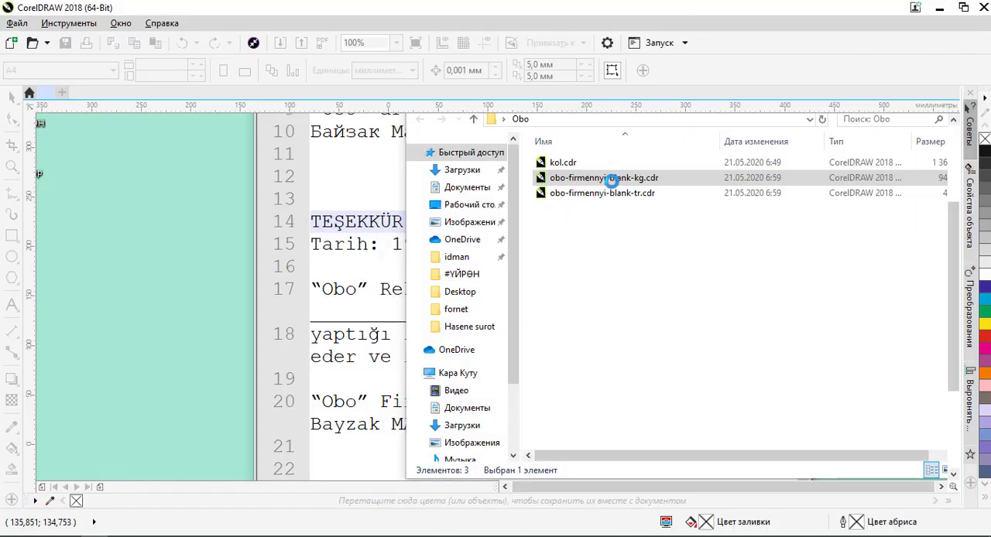
{"action": "scroll", "coordinate": [468, 166], "scroll_direction": "up", "scroll_amount": 2}
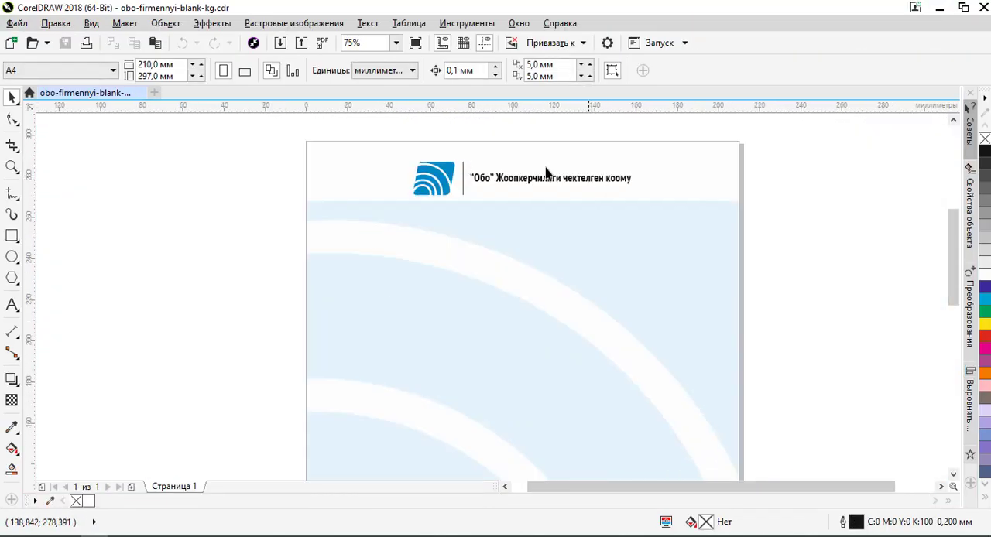
{"action": "scroll", "coordinate": [546, 172], "scroll_direction": "down", "scroll_amount": 2}
{"action": "scroll", "coordinate": [467, 328], "scroll_direction": "down", "scroll_amount": 2}
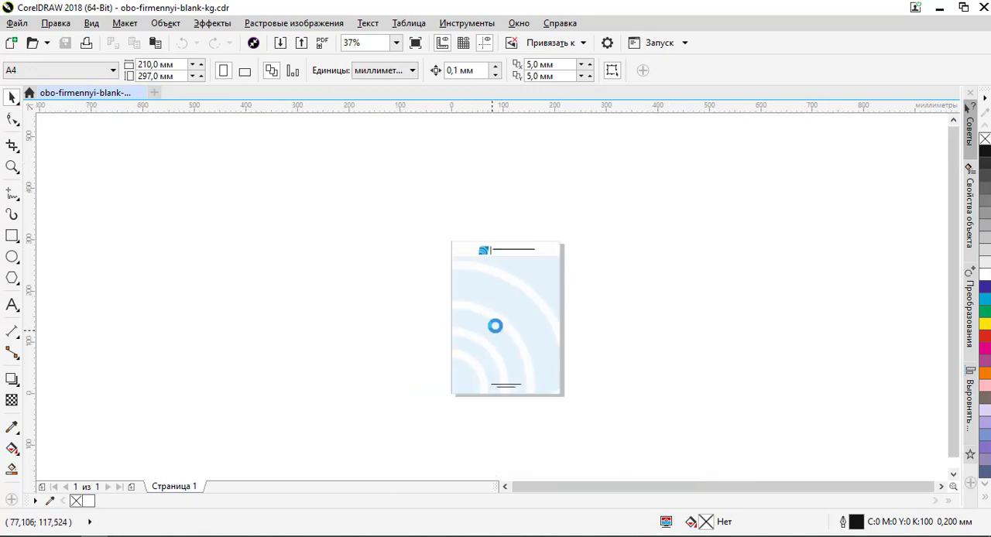
{"action": "scroll", "coordinate": [507, 387], "scroll_direction": "up", "scroll_amount": 2}
{"action": "scroll", "coordinate": [521, 372], "scroll_direction": "down", "scroll_amount": 1}
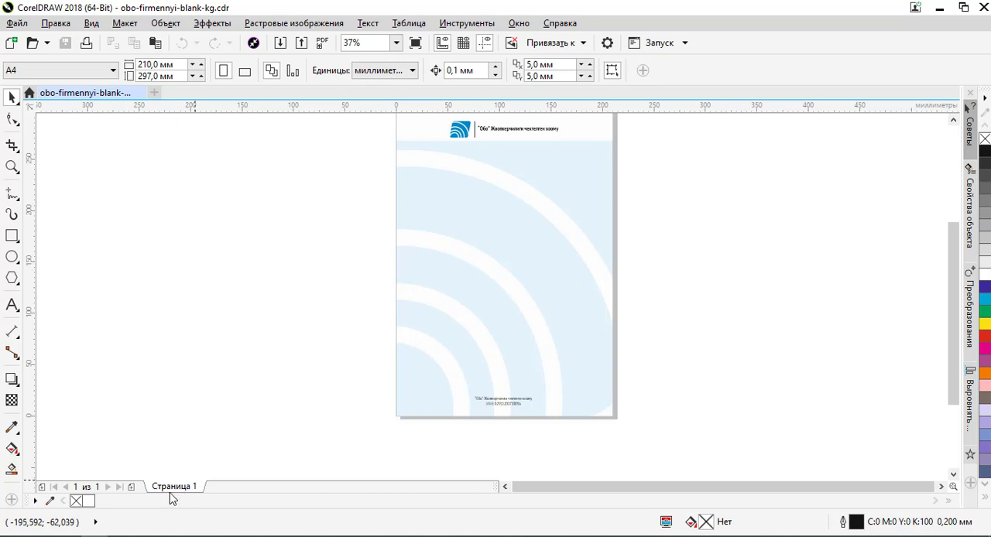
- Switch to Notepad++, copy the heading "ЫРААЗЫЧЫЛЫК КАТ" from the first line, and return to CorelDRAW
{"action": "key", "text": "alt+Tab"}
{"action": "scroll", "coordinate": [439, 210], "scroll_direction": "up", "scroll_amount": 3}
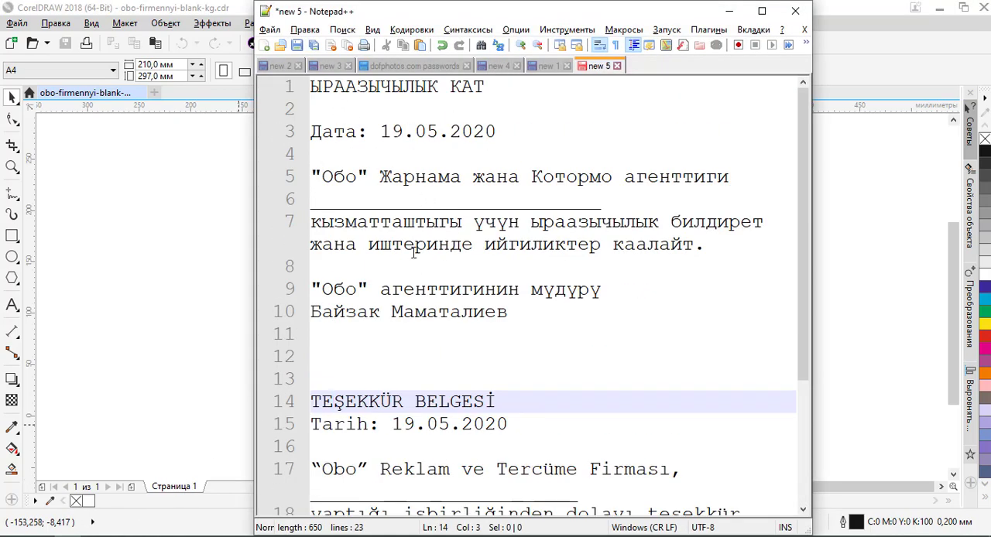
{"action": "left_click_drag", "start_coordinate": [312, 88], "coordinate": [501, 95]}
{"action": "key", "text": "ctrl+c"}
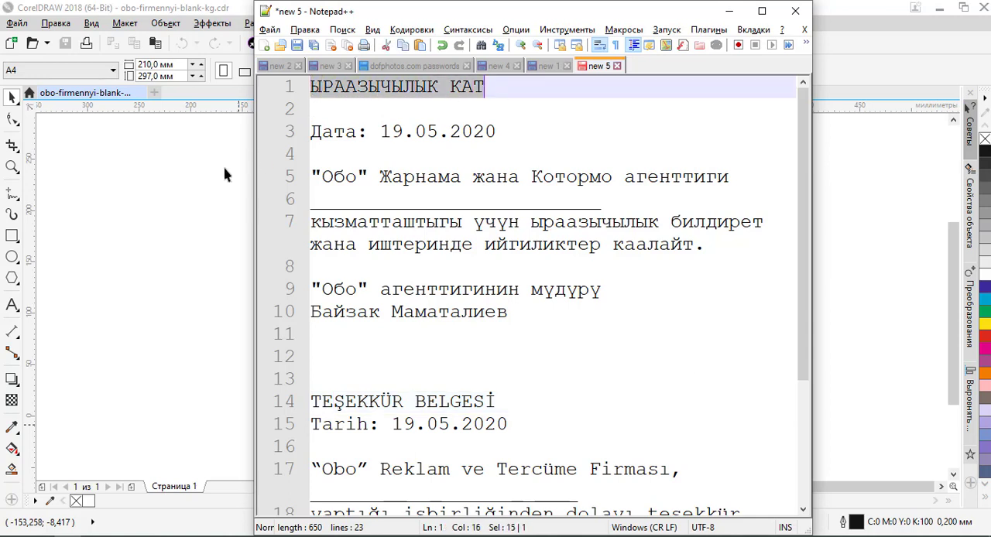
{"action": "left_click", "coordinate": [196, 184]}
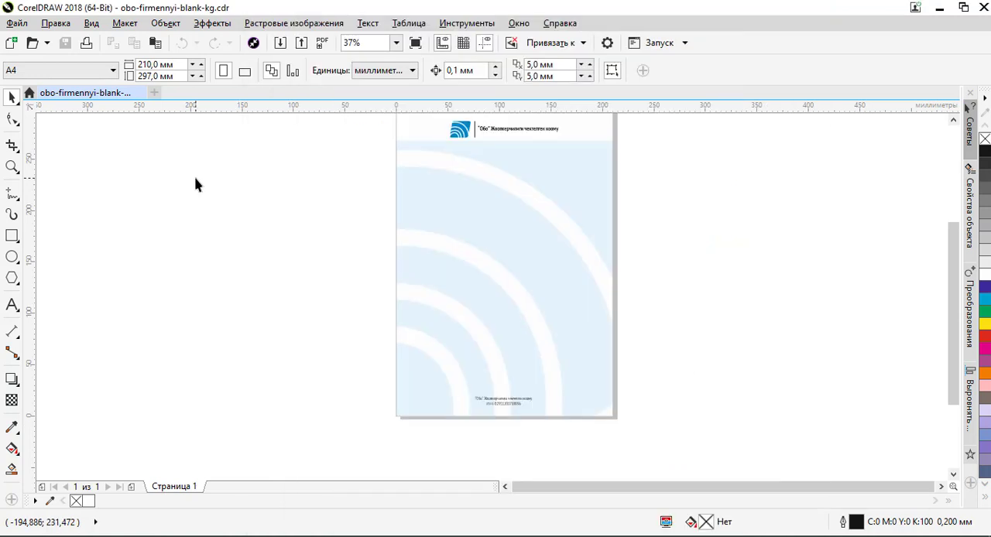
- Paste the copied heading as straight artistic text onto the upper middle of the letterhead
{"action": "left_click", "coordinate": [12, 306]}
{"action": "left_click", "coordinate": [494, 217]}
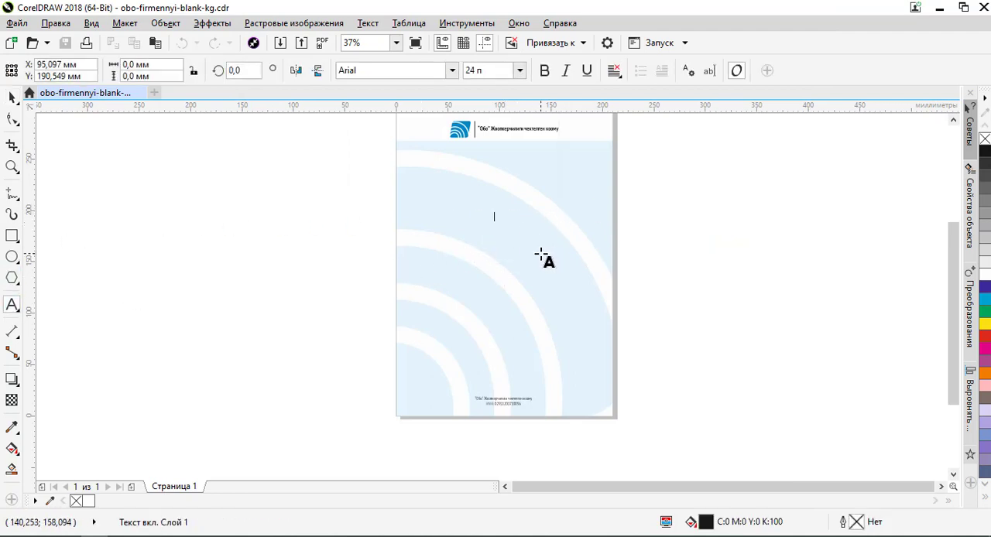
{"action": "key", "text": "ctrl+v"}
{"action": "left_click", "coordinate": [12, 98]}
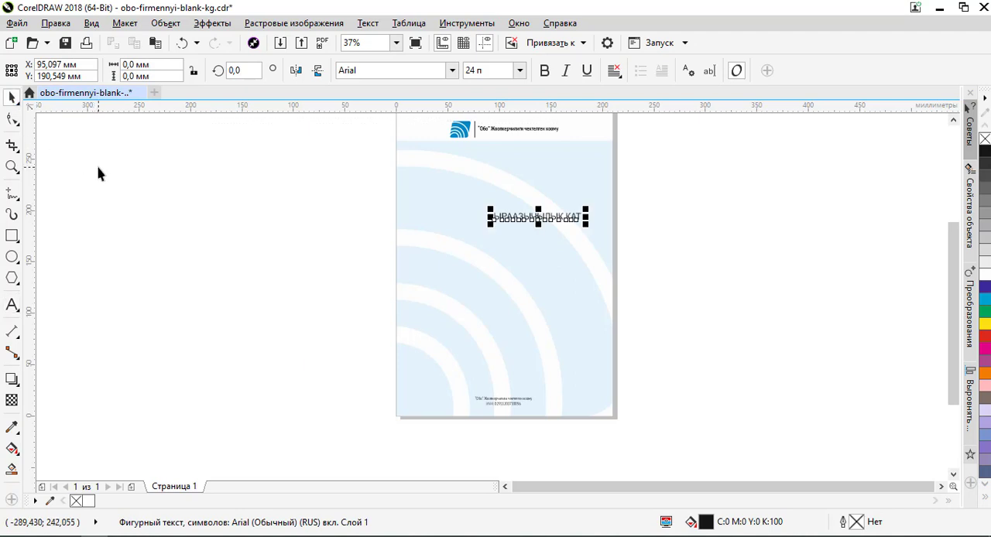
- Delete the straight heading text from the letterhead
{"action": "left_click", "coordinate": [98, 173]}
{"action": "left_click", "coordinate": [579, 224]}
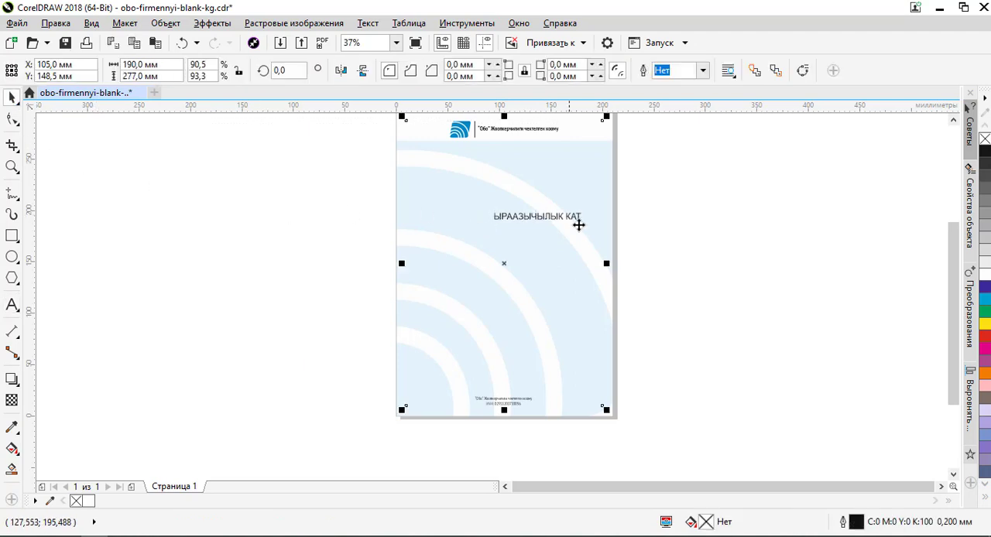
{"action": "left_click", "coordinate": [691, 203]}
{"action": "left_click", "coordinate": [434, 233]}
{"action": "key", "text": "Delete"}
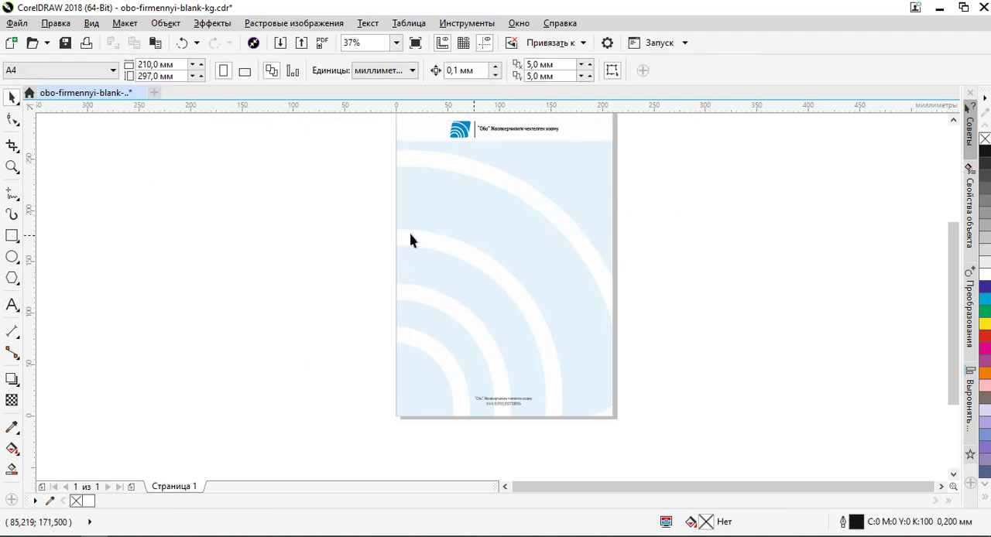
- Draw a wide ellipse about 190 by 134 mm over the middle of the letterhead
{"action": "left_click", "coordinate": [12, 258]}
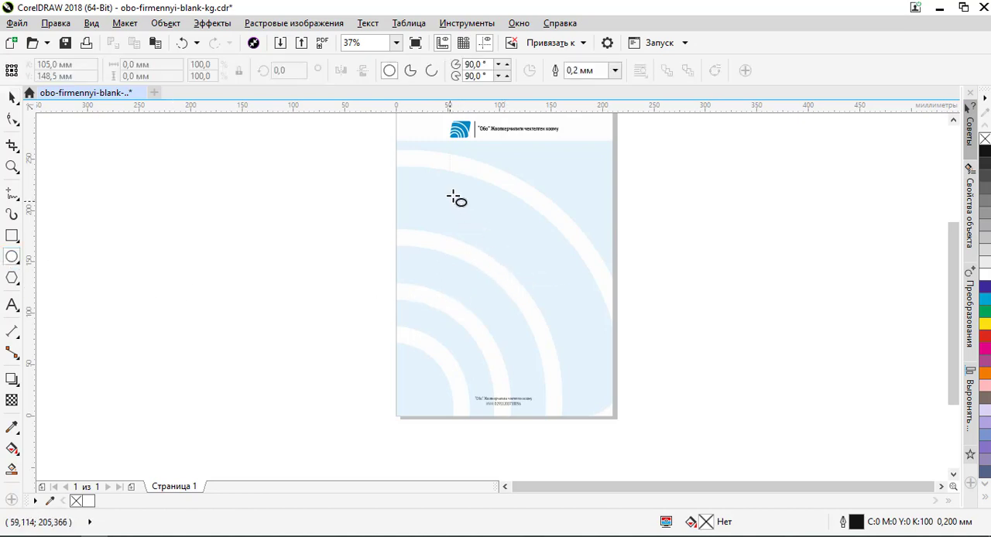
{"action": "left_click_drag", "start_coordinate": [450, 191], "coordinate": [650, 331]}
{"action": "left_click", "coordinate": [12, 97]}
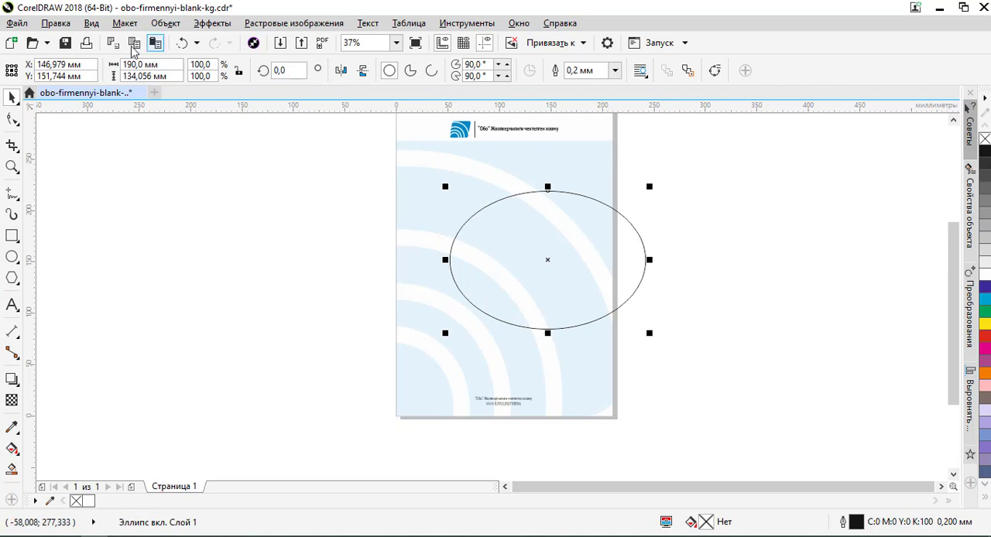
- Switch to wireframe view to find the unoutlined margin rectangle inside the page edge and select it
{"action": "left_click", "coordinate": [91, 23]}
{"action": "left_click", "coordinate": [139, 47]}
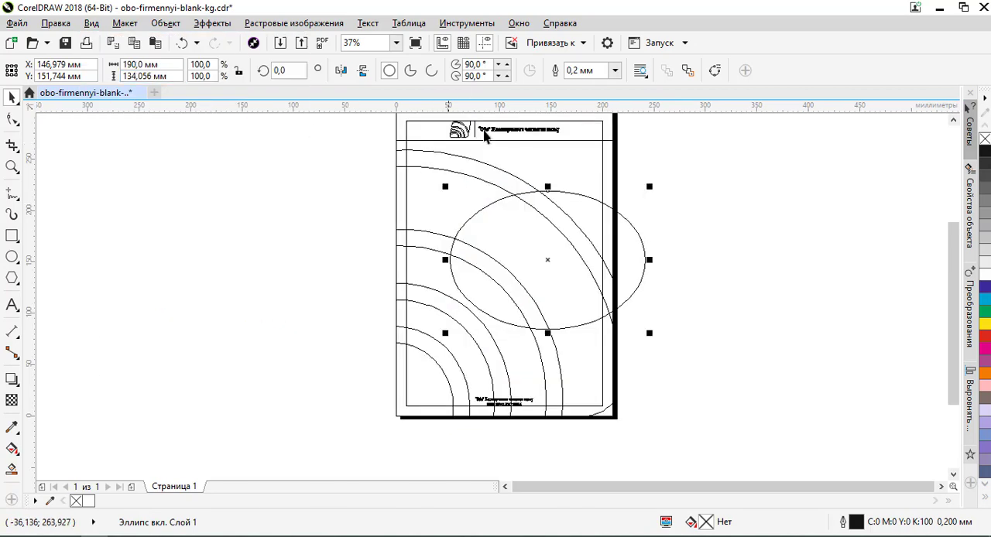
{"action": "scroll", "coordinate": [532, 422], "scroll_direction": "down", "scroll_amount": 1}
{"action": "scroll", "coordinate": [527, 287], "scroll_direction": "up", "scroll_amount": 2}
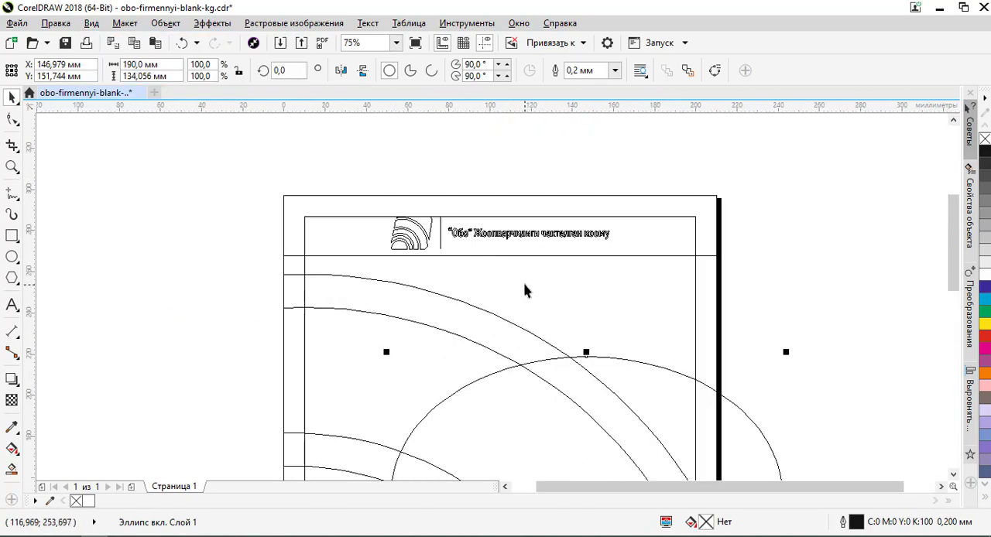
{"action": "scroll", "coordinate": [499, 213], "scroll_direction": "down", "scroll_amount": 1}
{"action": "left_click", "coordinate": [409, 220]}
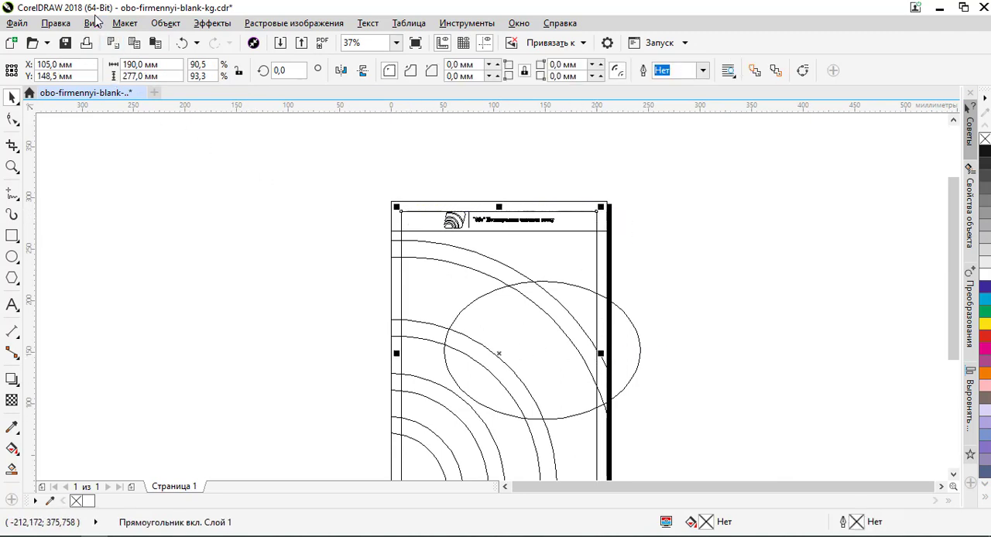
- Return to the full-colour view and give the margin rectangle a black outline
{"action": "left_click", "coordinate": [93, 22]}
{"action": "left_click", "coordinate": [135, 103]}
{"action": "left_click", "coordinate": [401, 215]}
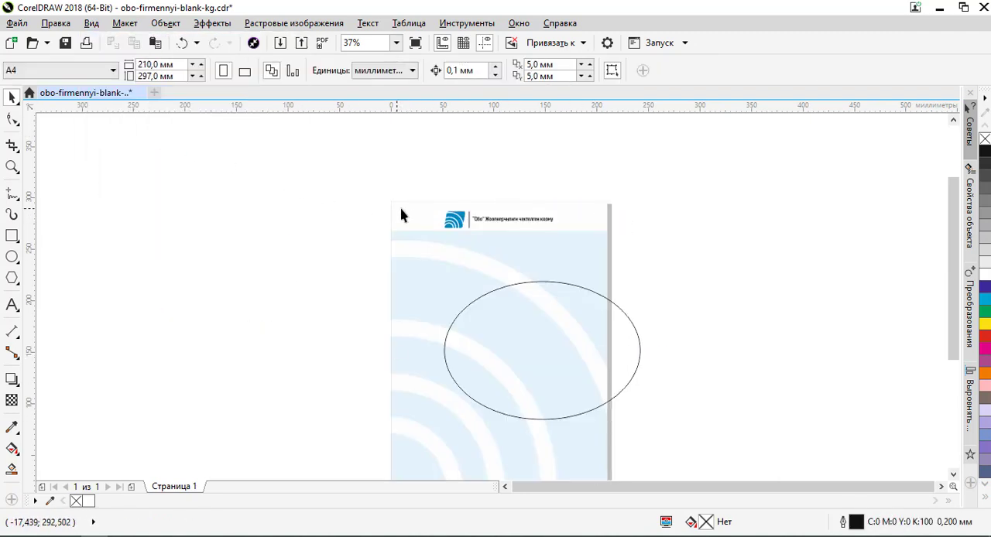
{"action": "left_click", "coordinate": [402, 214]}
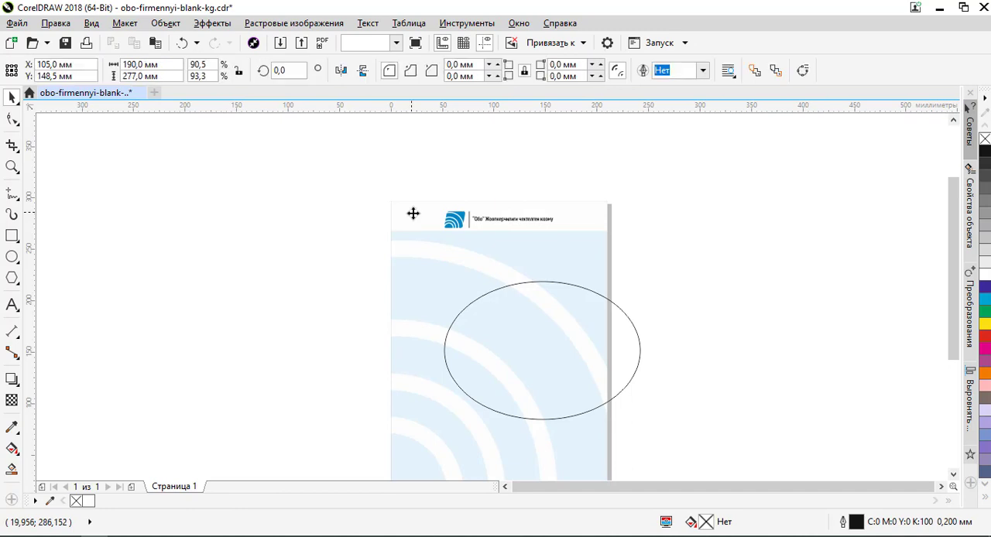
{"action": "right_click", "coordinate": [984, 152]}
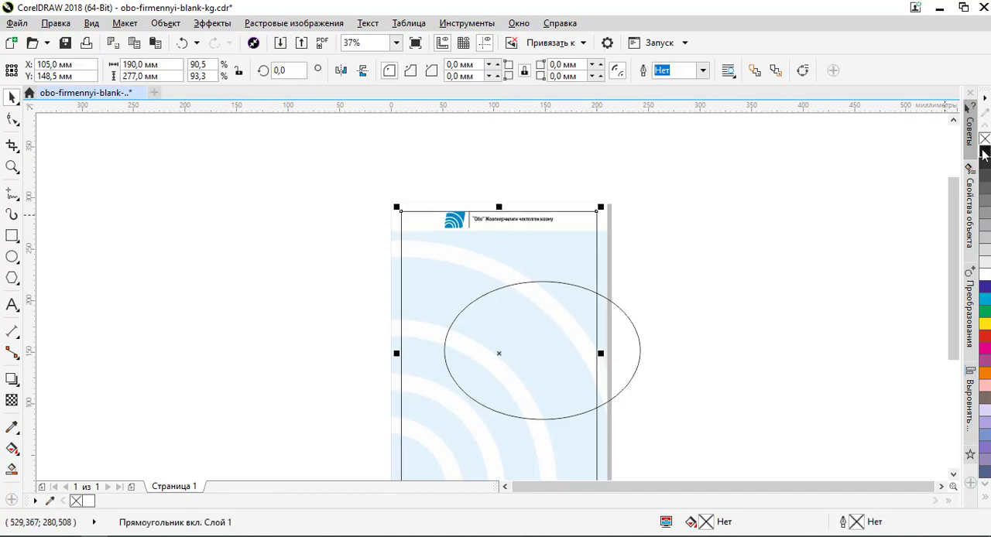
- Centre the ellipse on the vertical centre line of the margin rectangle
{"action": "left_click", "coordinate": [730, 245]}
{"action": "left_click", "coordinate": [511, 288]}
{"action": "left_click", "coordinate": [413, 275], "text": "shift"}
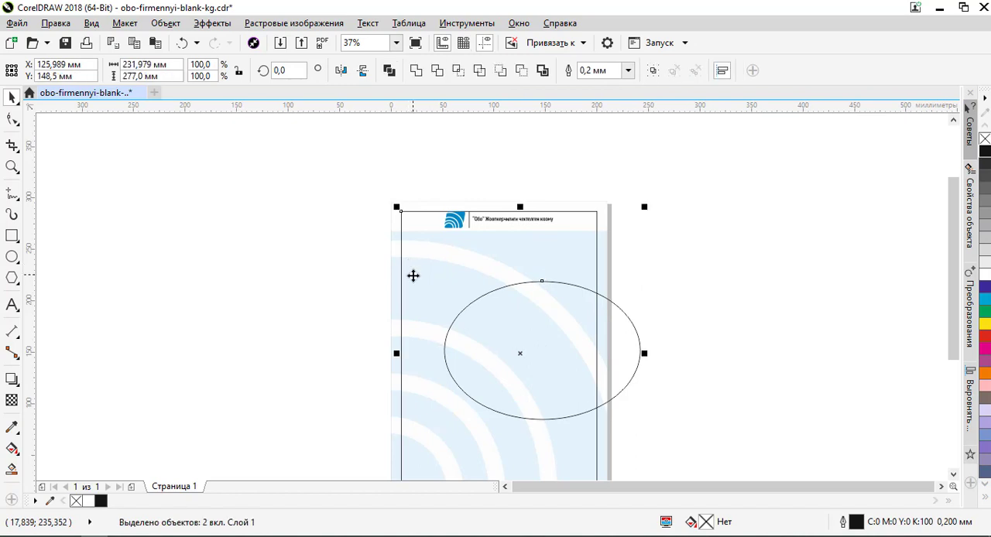
{"action": "key", "text": "c"}
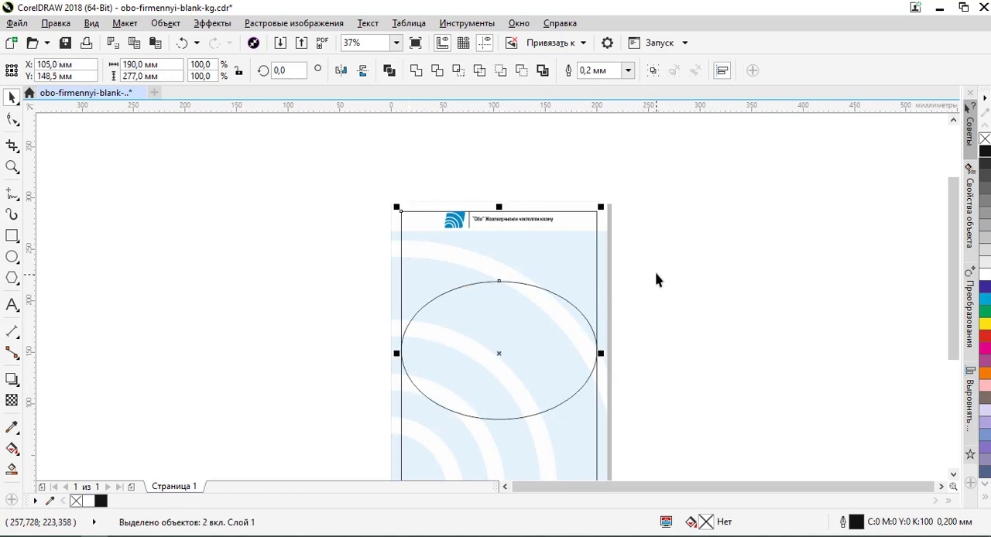
- Move the ellipse straight up until its centre sits at about Y 176 mm
{"action": "left_click", "coordinate": [682, 309]}
{"action": "scroll", "coordinate": [523, 300], "scroll_direction": "up", "scroll_amount": 1}
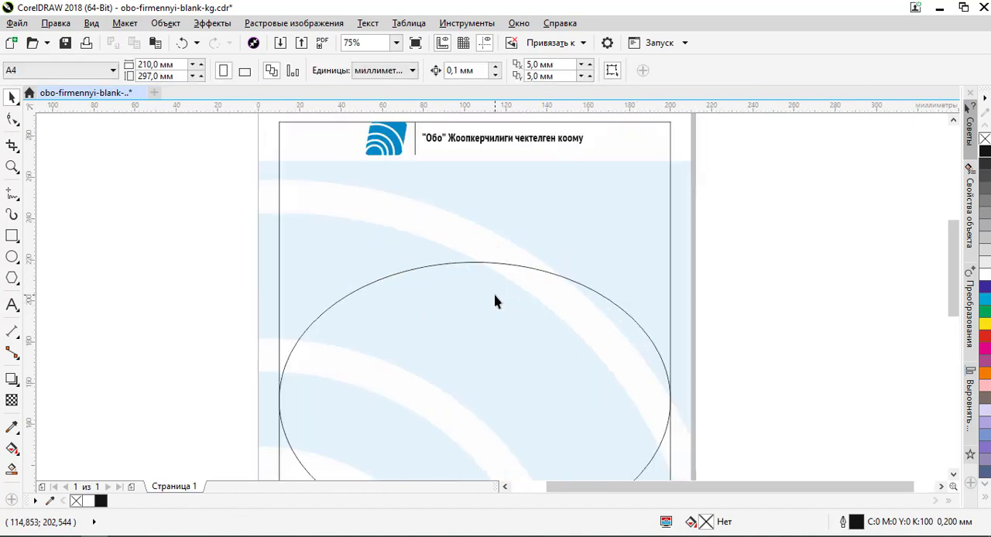
{"action": "left_click_drag", "start_coordinate": [495, 295], "coordinate": [500, 247]}
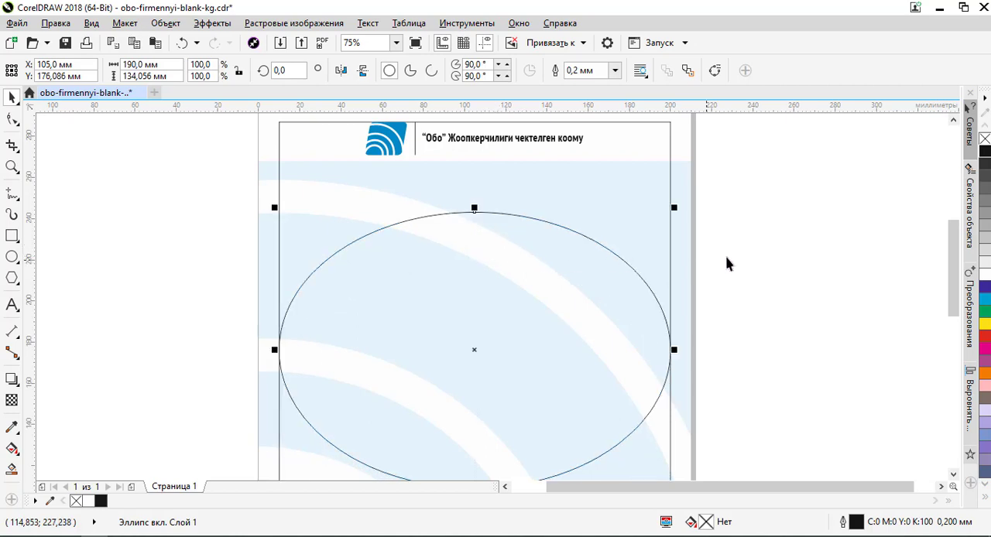
{"action": "left_click", "coordinate": [429, 242]}
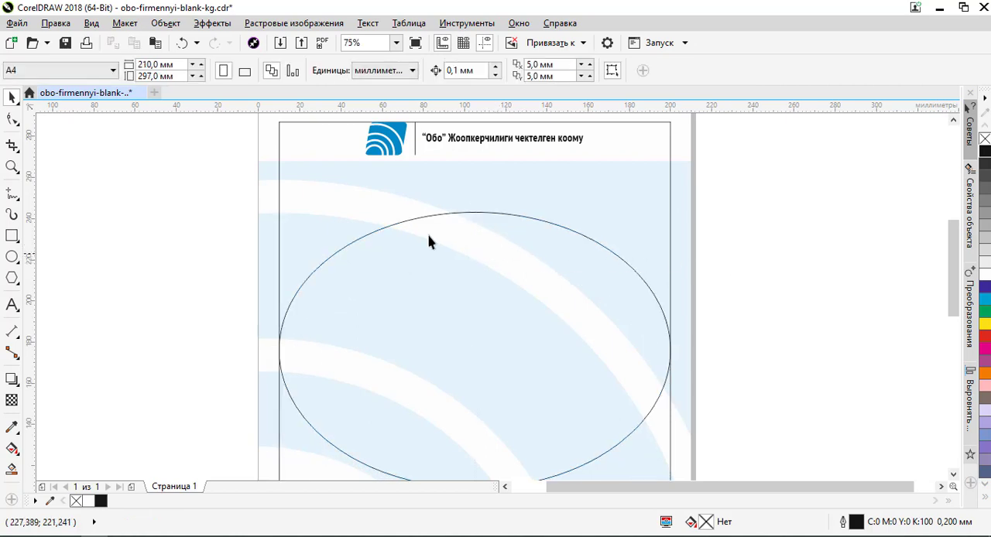
{"action": "left_click", "coordinate": [13, 305]}
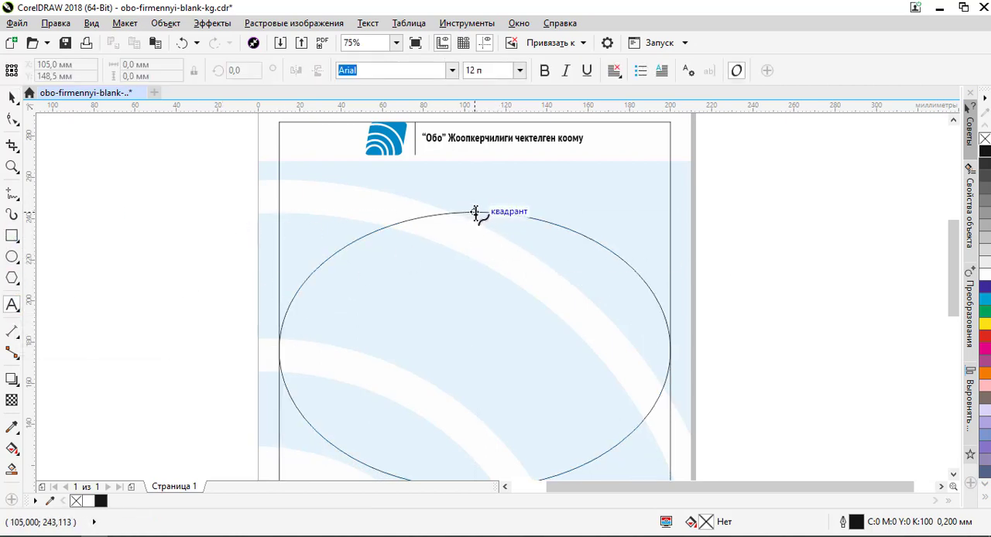
{"action": "left_click", "coordinate": [475, 211]}
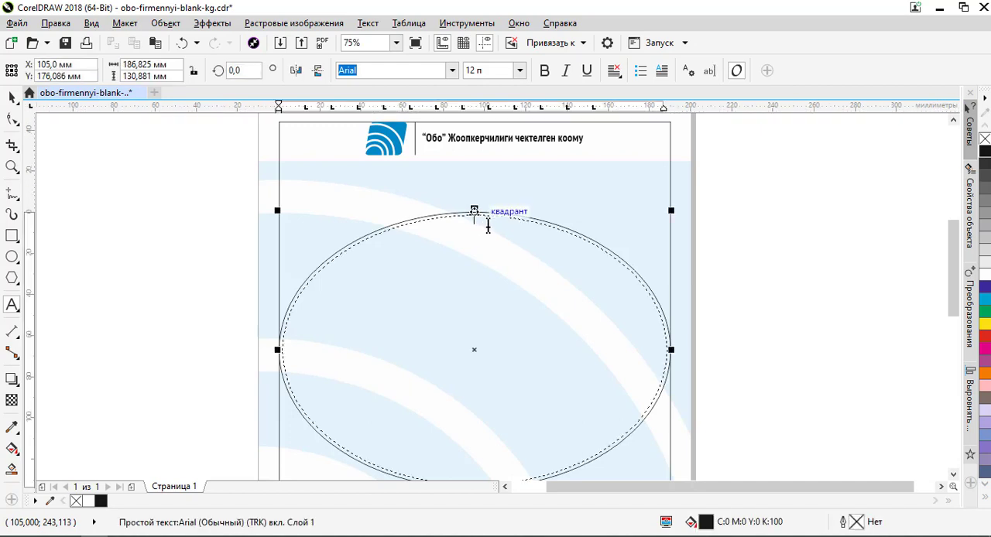
{"action": "key", "text": "Escape"}
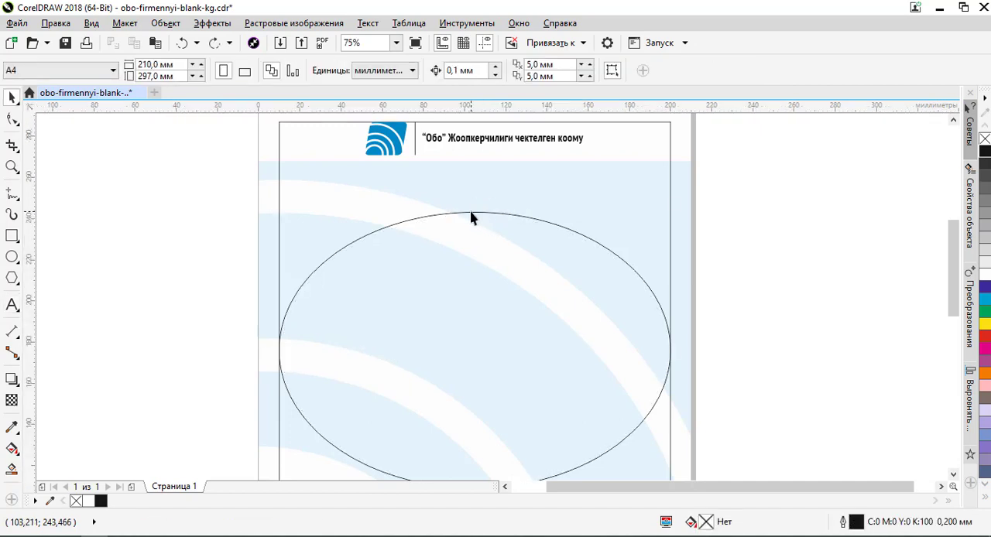
- Paste the heading "ЫРААЗЫЧЫЛЫК КАТ" as text along the ellipse's path, near the centre of its upper arc
{"action": "left_click", "coordinate": [472, 213]}
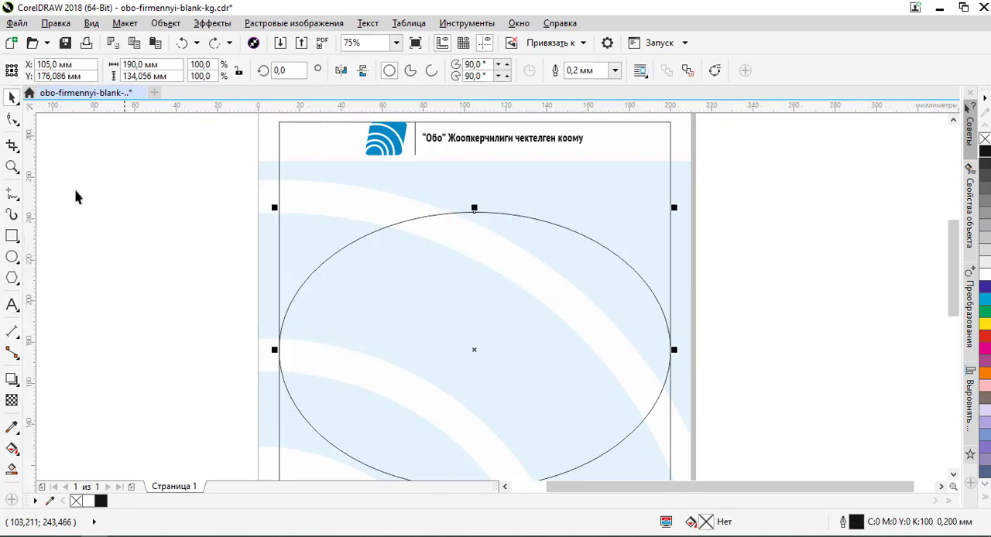
{"action": "left_click", "coordinate": [13, 305]}
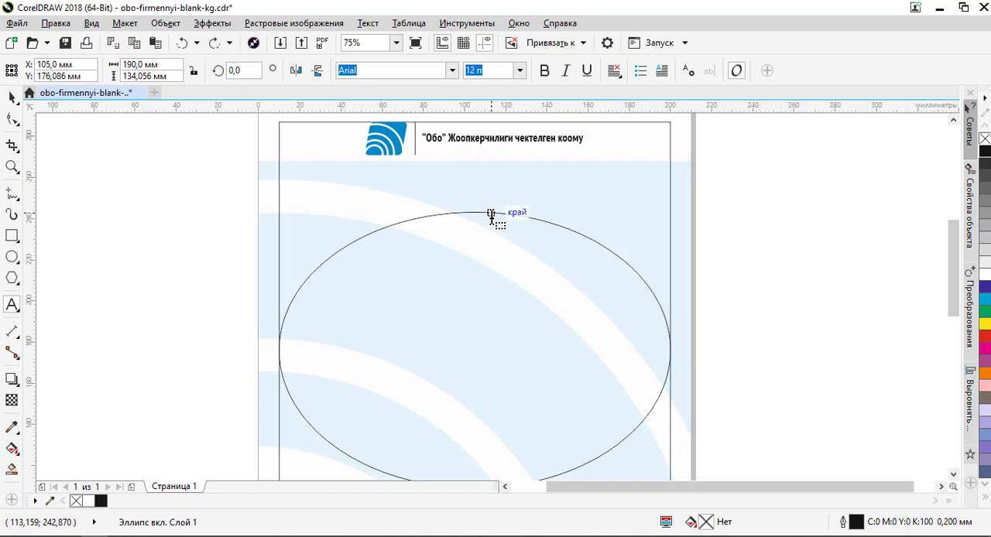
{"action": "left_click", "coordinate": [483, 216]}
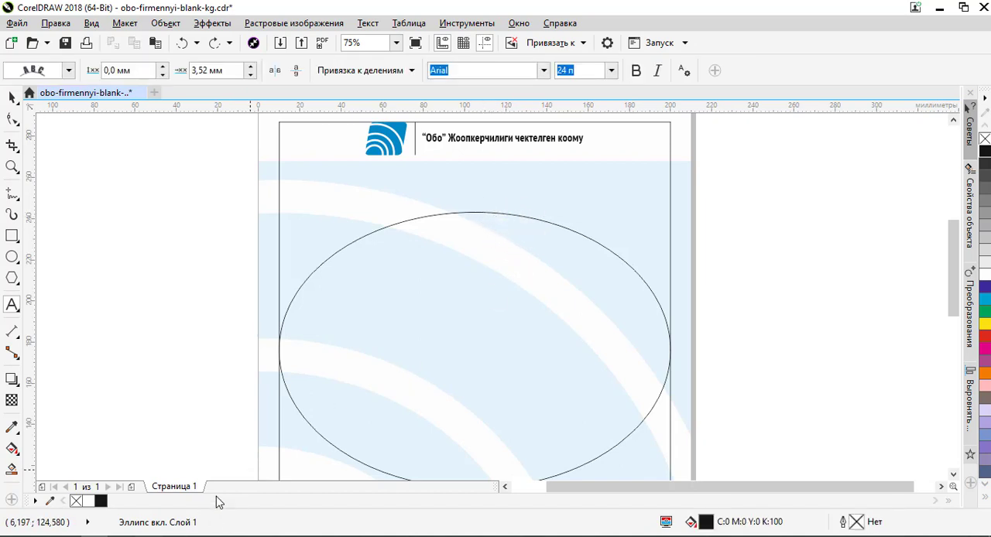
{"action": "type", "text": "ЫРААЗЫЧЫЛЫК КАТ"}
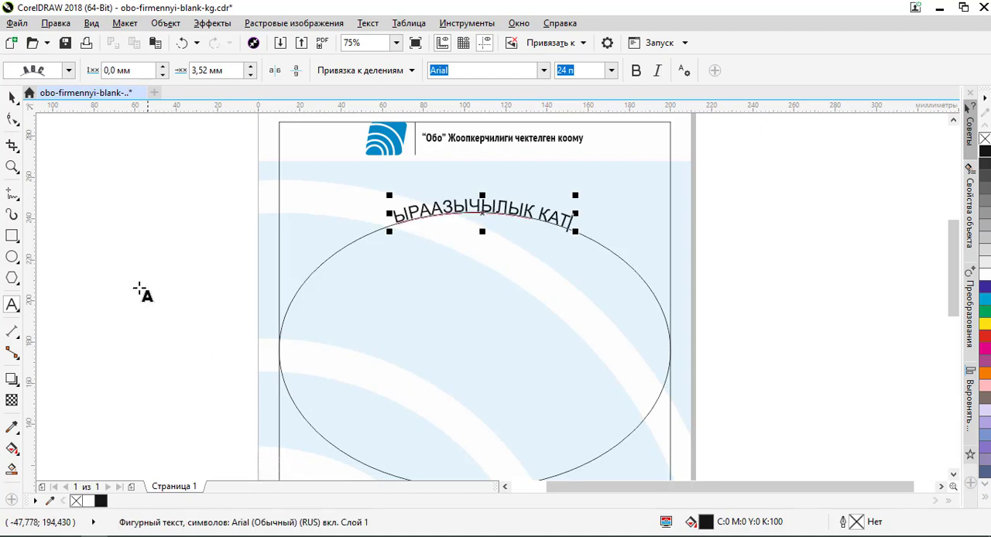
- Set the curved heading's font to FFDinProCond-Black
{"action": "left_click", "coordinate": [10, 97]}
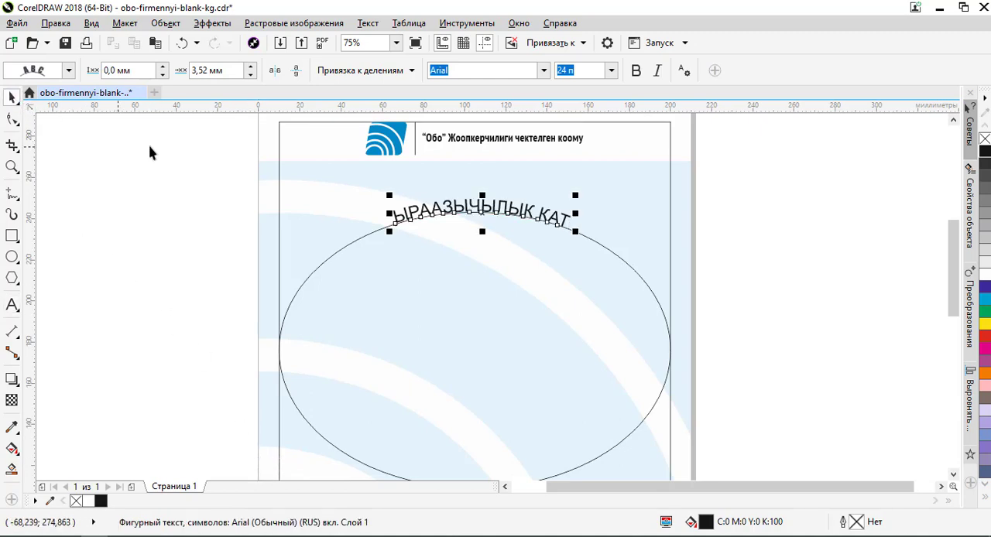
{"action": "left_click", "coordinate": [542, 71]}
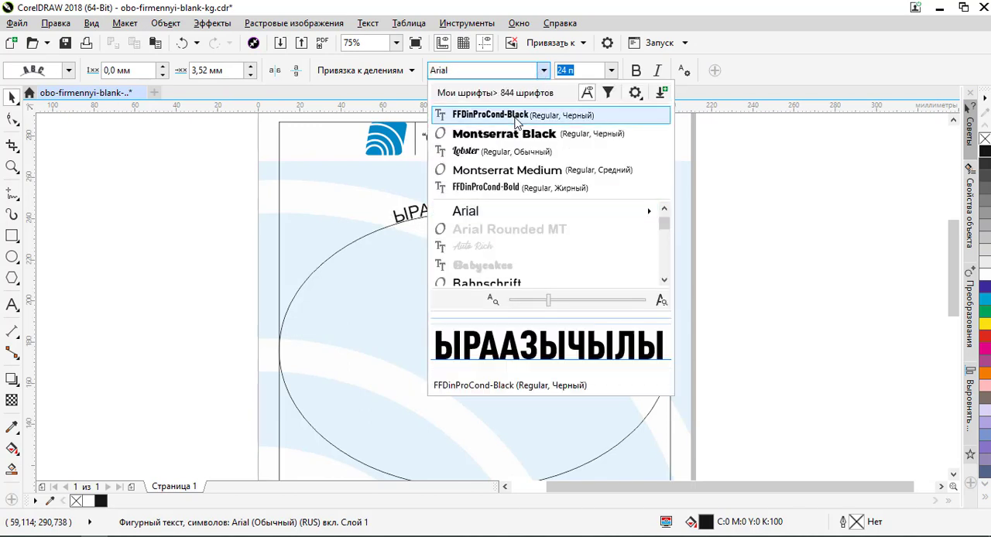
{"action": "left_click", "coordinate": [515, 116]}
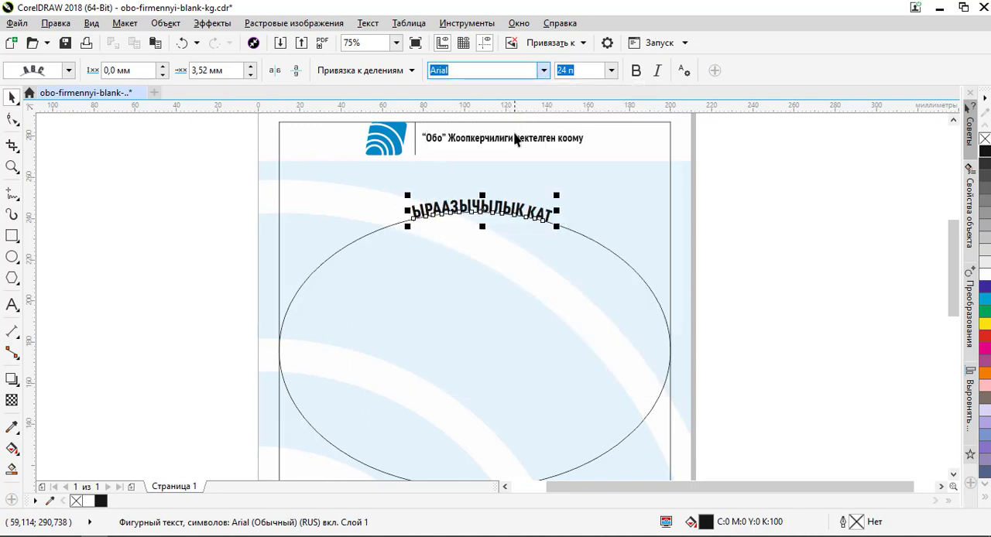
- Try font sizes of 36 pt and 55 pt on the curved heading
{"action": "scroll", "coordinate": [478, 205], "scroll_direction": "up", "scroll_amount": 3}
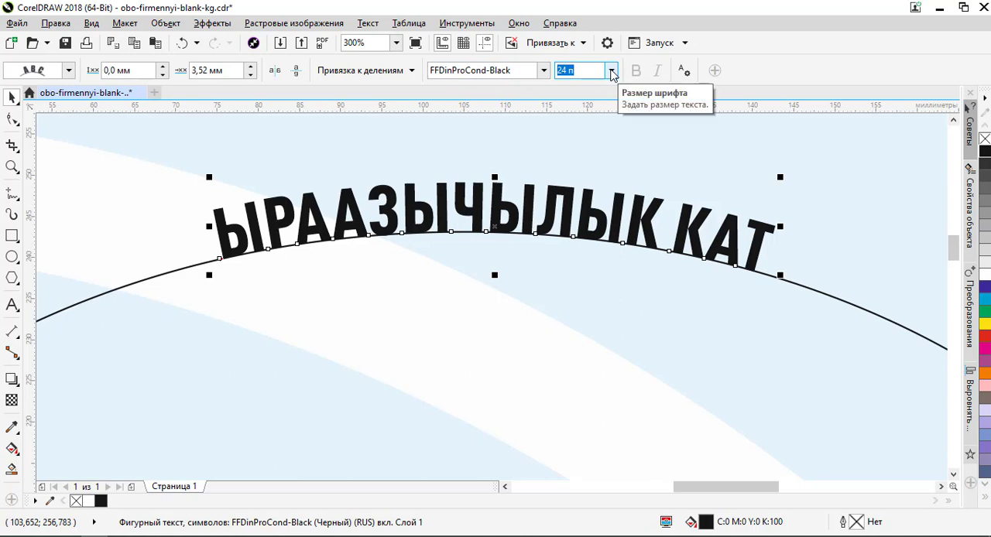
{"action": "left_click", "coordinate": [611, 70]}
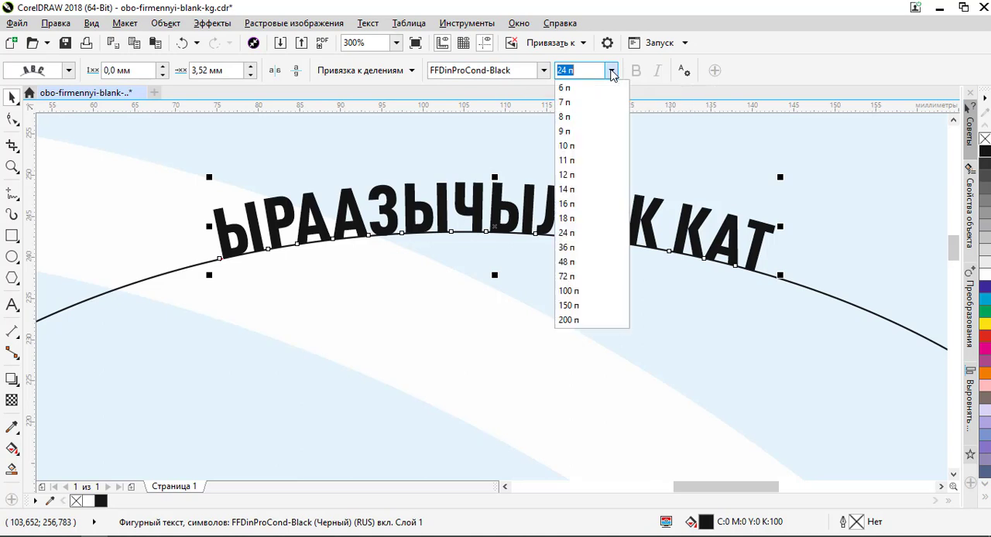
{"action": "left_click", "coordinate": [567, 248]}
{"action": "scroll", "coordinate": [464, 223], "scroll_direction": "down", "scroll_amount": 5}
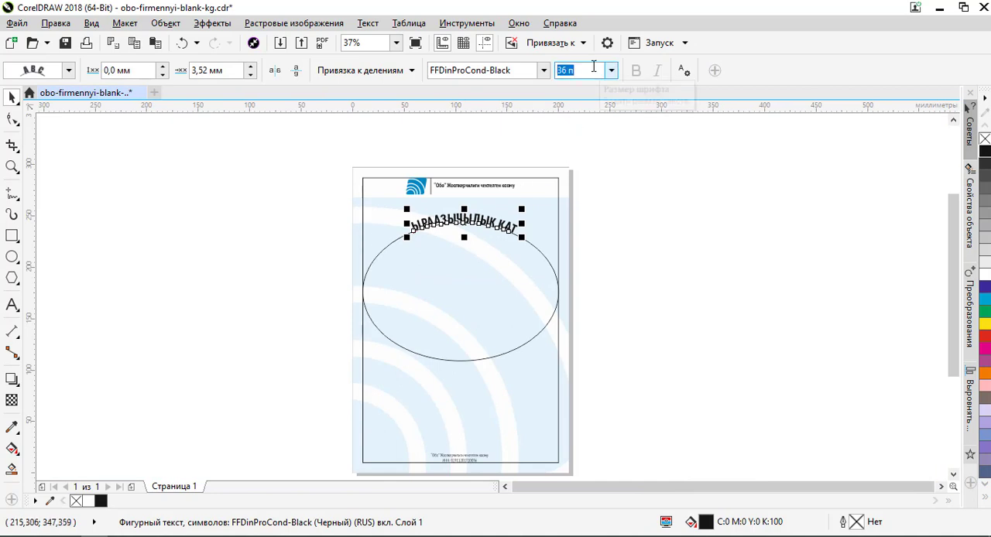
{"action": "type", "text": "55"}
{"action": "key", "text": "Return"}
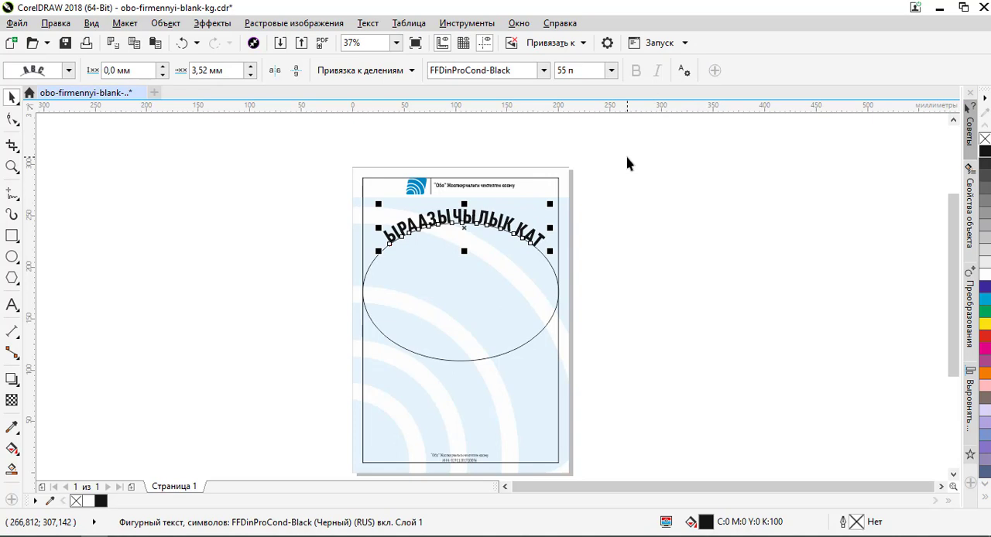
- Undo the last font size change on the curved heading and set it to 55 pt again
{"action": "left_click", "coordinate": [499, 274]}
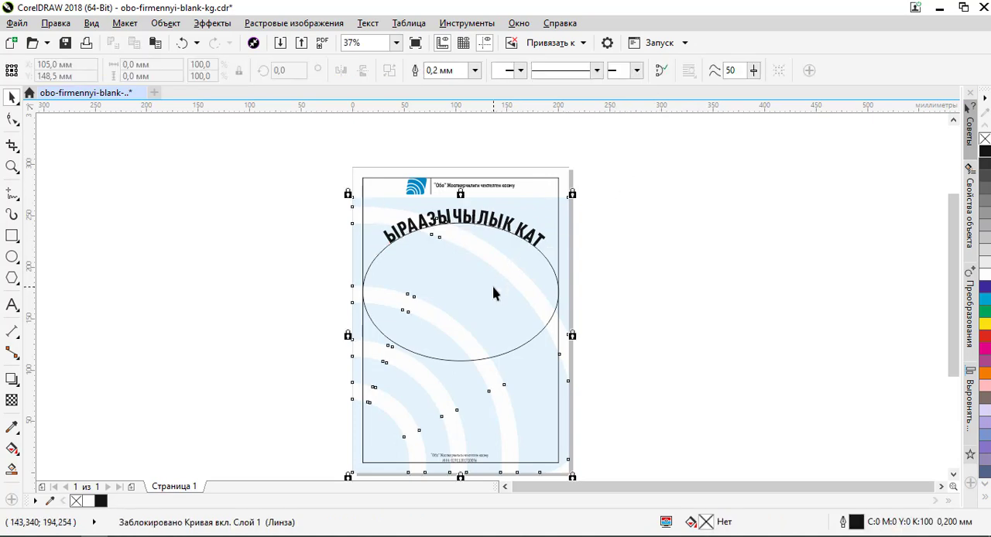
{"action": "left_click", "coordinate": [555, 275]}
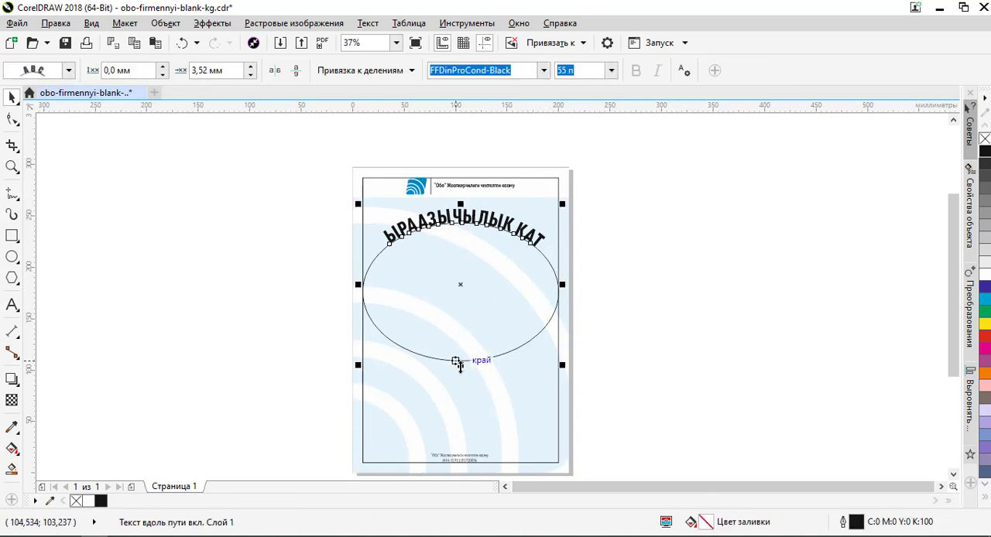
{"action": "left_click_drag", "start_coordinate": [461, 367], "coordinate": [461, 363]}
{"action": "key", "text": "ctrl+z"}
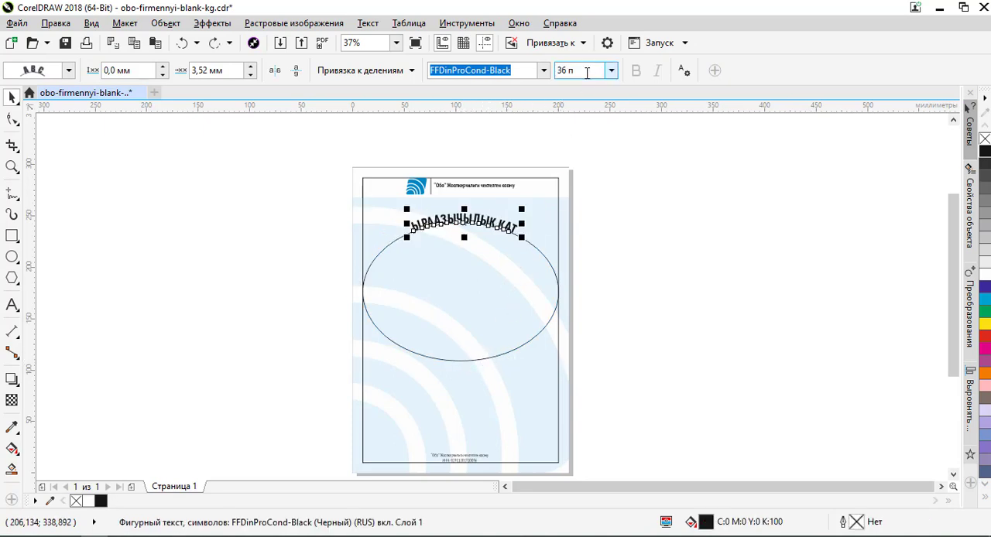
{"action": "type", "text": "55"}
{"action": "key", "text": "Return"}
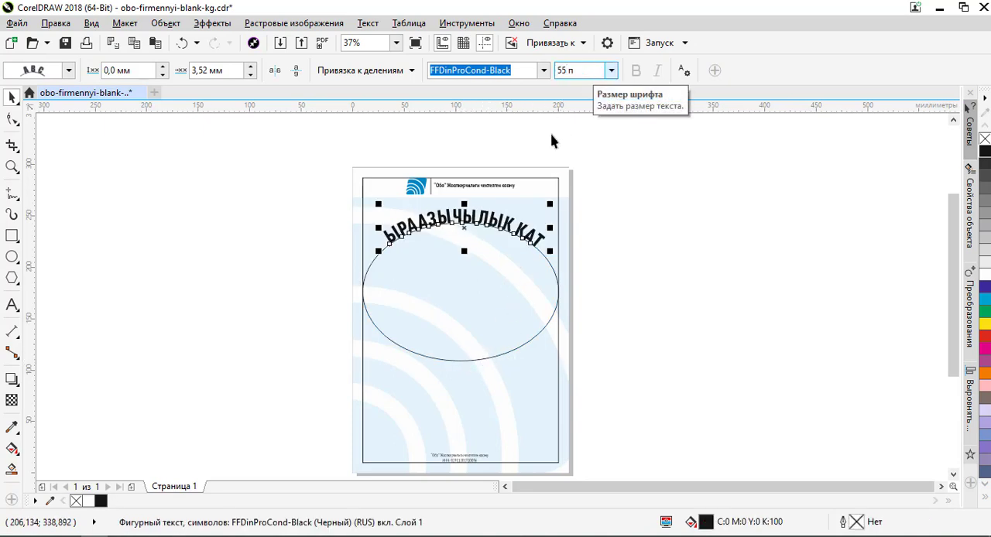
- Flatten the ellipse under the heading to a height of about 89 mm by raising its lower edge
{"action": "left_click", "coordinate": [492, 358]}
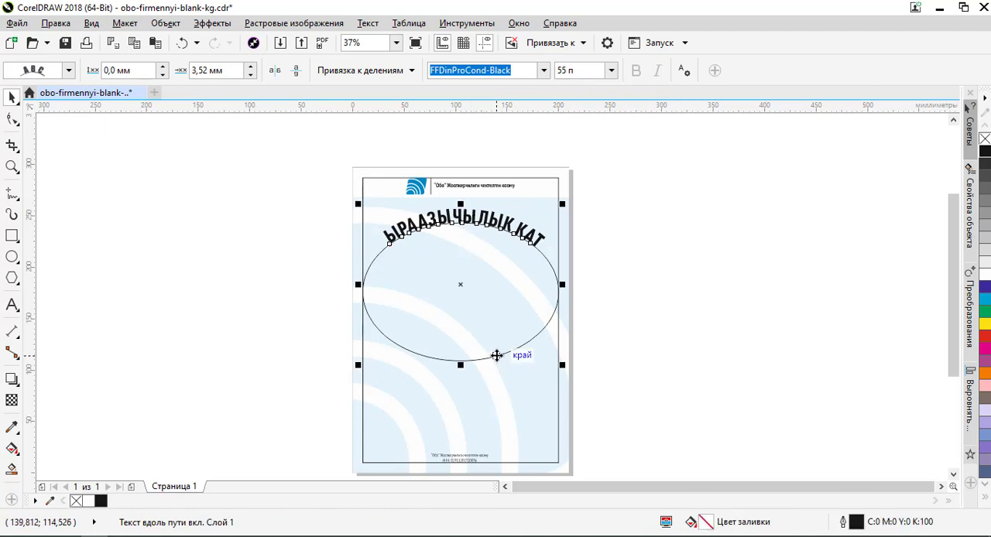
{"action": "left_click", "coordinate": [496, 355]}
{"action": "left_click_drag", "start_coordinate": [461, 364], "coordinate": [461, 315]}
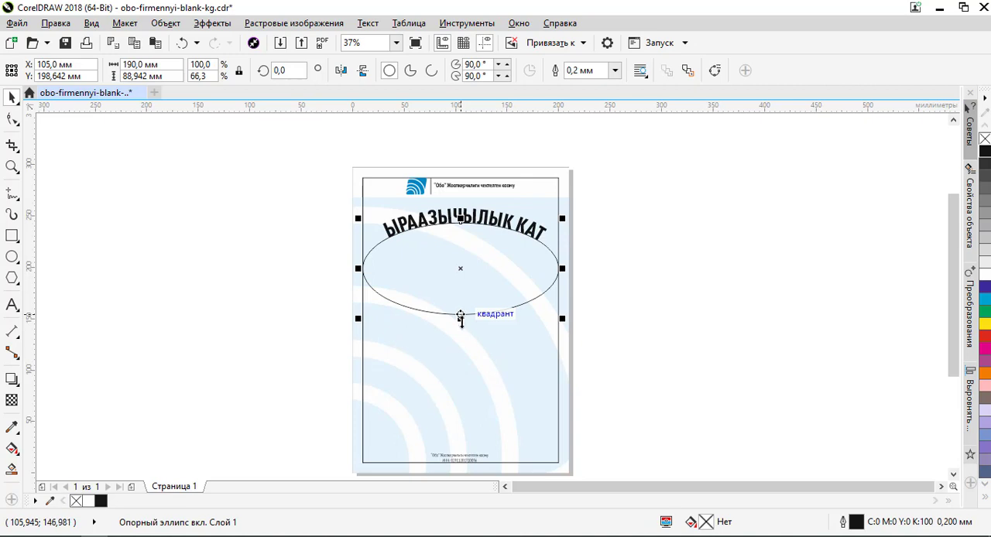
- Set the curved heading's font size to 34 pt
{"action": "left_click", "coordinate": [617, 272]}
{"action": "left_click", "coordinate": [532, 277]}
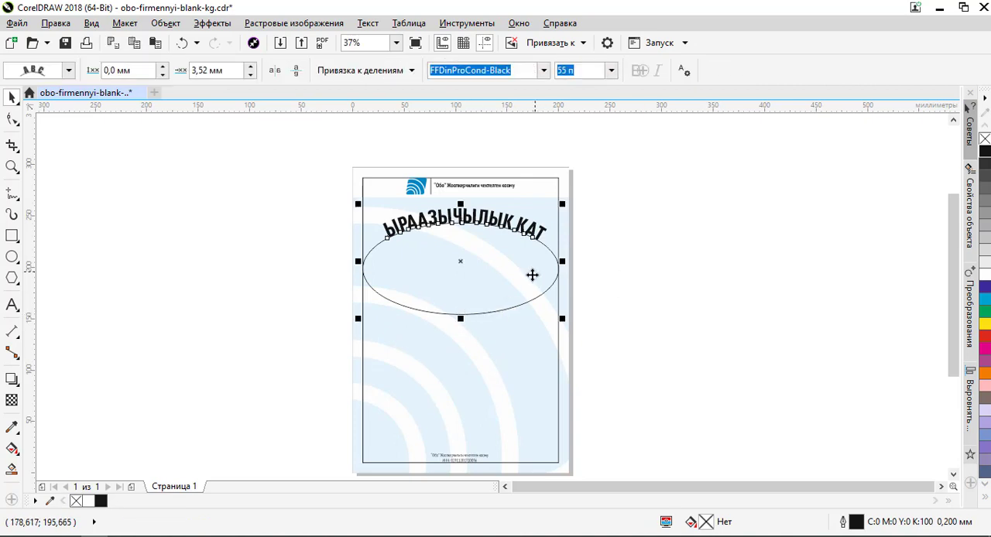
{"action": "left_click", "coordinate": [491, 212]}
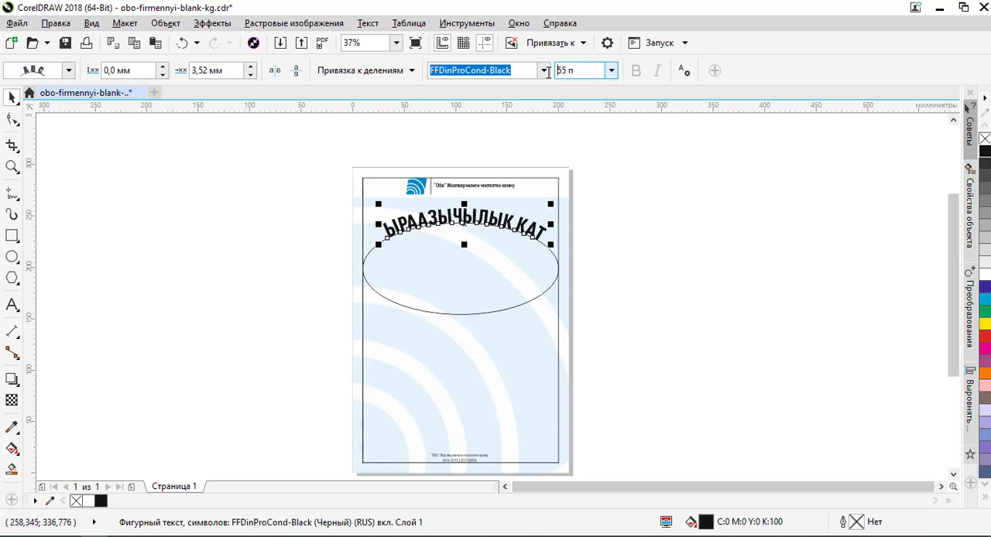
{"action": "type", "text": "34"}
{"action": "key", "text": "Return"}
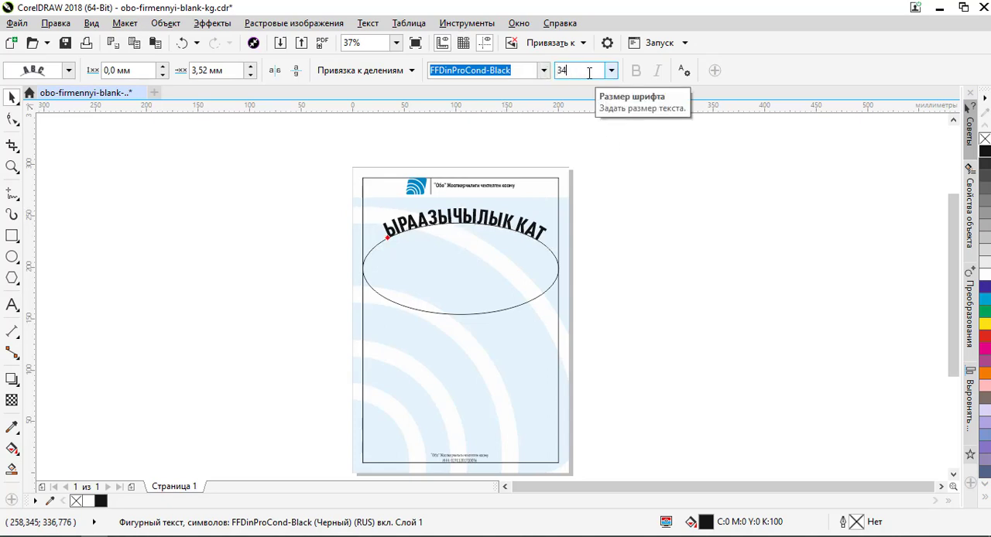
- Examine the curved heading's size and placement on the ellipse, both close up and against the whole page
{"action": "scroll", "coordinate": [472, 224], "scroll_direction": "up", "scroll_amount": 2}
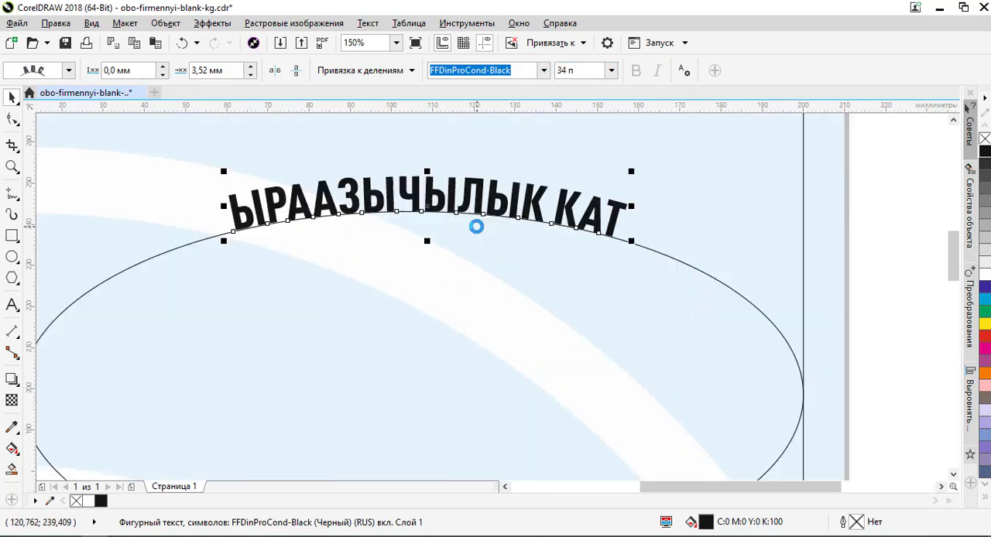
{"action": "scroll", "coordinate": [472, 226], "scroll_direction": "down", "scroll_amount": 1}
{"action": "scroll", "coordinate": [473, 226], "scroll_direction": "up", "scroll_amount": 2}
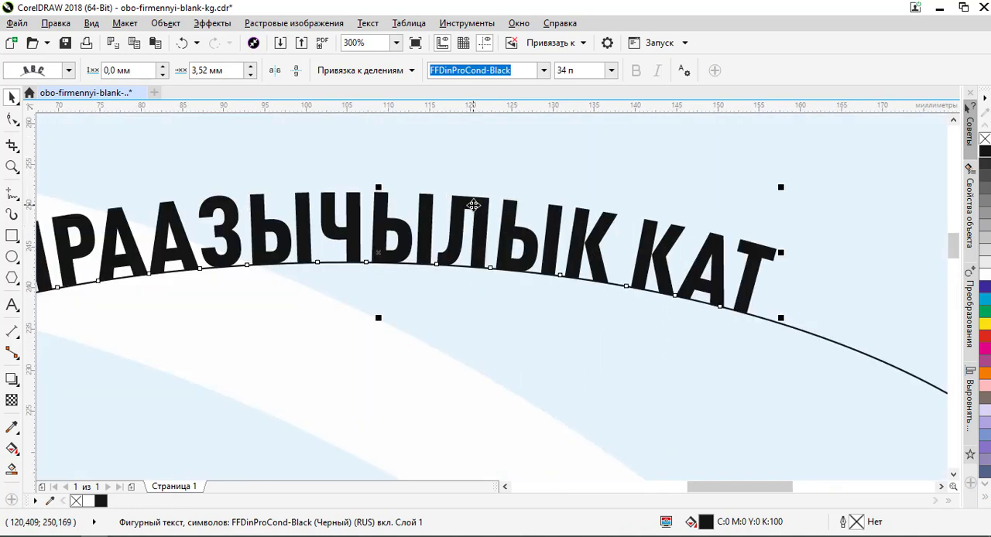
{"action": "scroll", "coordinate": [475, 226], "scroll_direction": "down", "scroll_amount": 3}
{"action": "left_click", "coordinate": [676, 225]}
{"action": "left_click", "coordinate": [492, 228]}
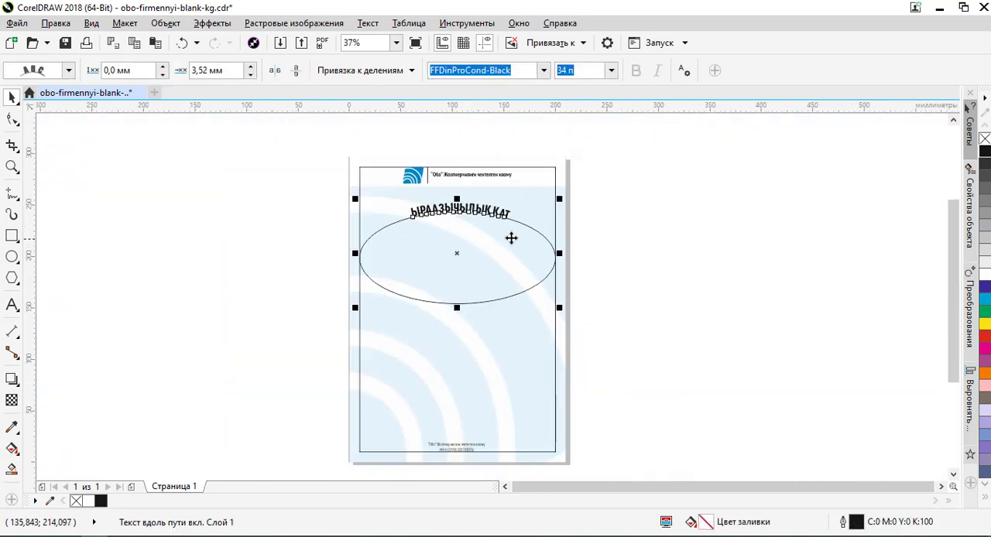
{"action": "left_click", "coordinate": [662, 238]}
{"action": "scroll", "coordinate": [472, 206], "scroll_direction": "up", "scroll_amount": 1}
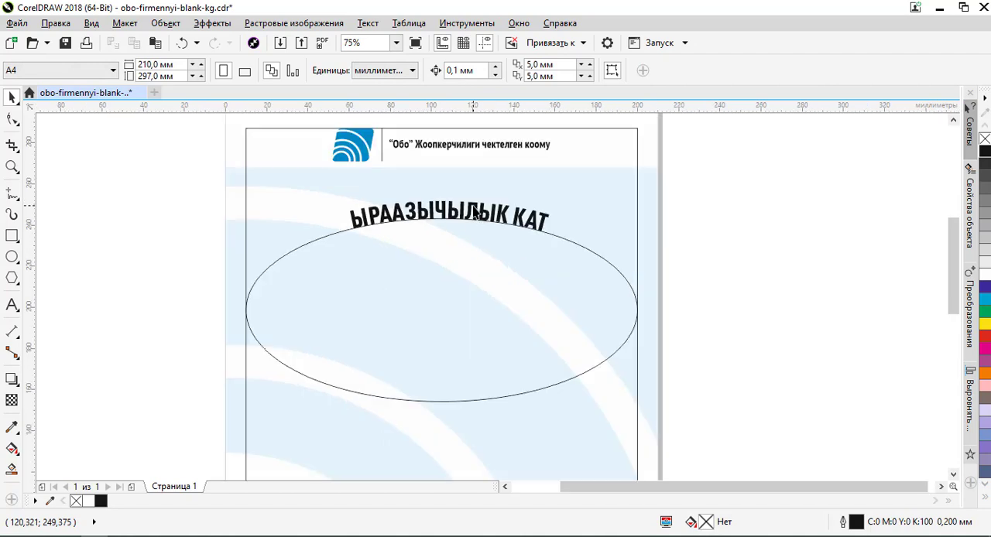
{"action": "left_click", "coordinate": [470, 209]}
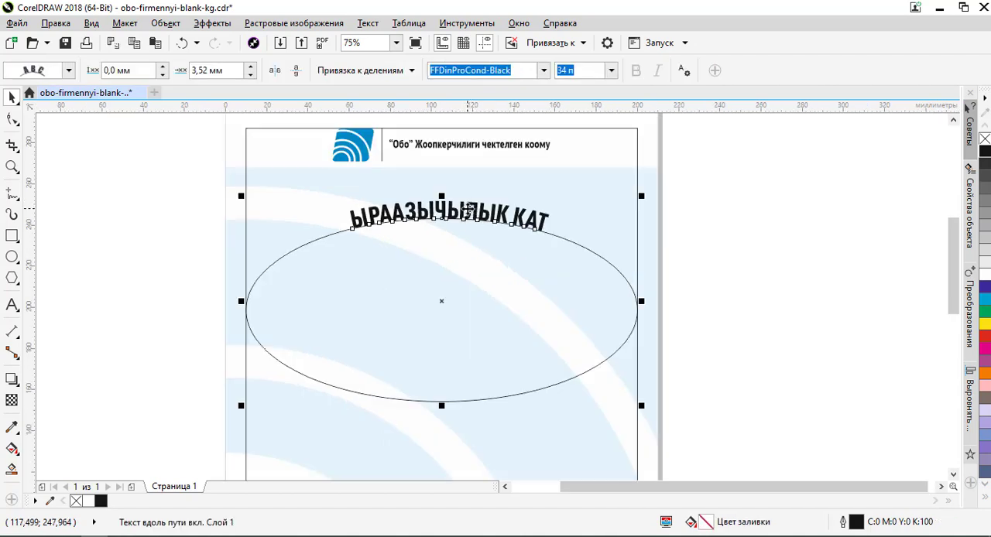
{"action": "scroll", "coordinate": [467, 208], "scroll_direction": "up", "scroll_amount": 1}
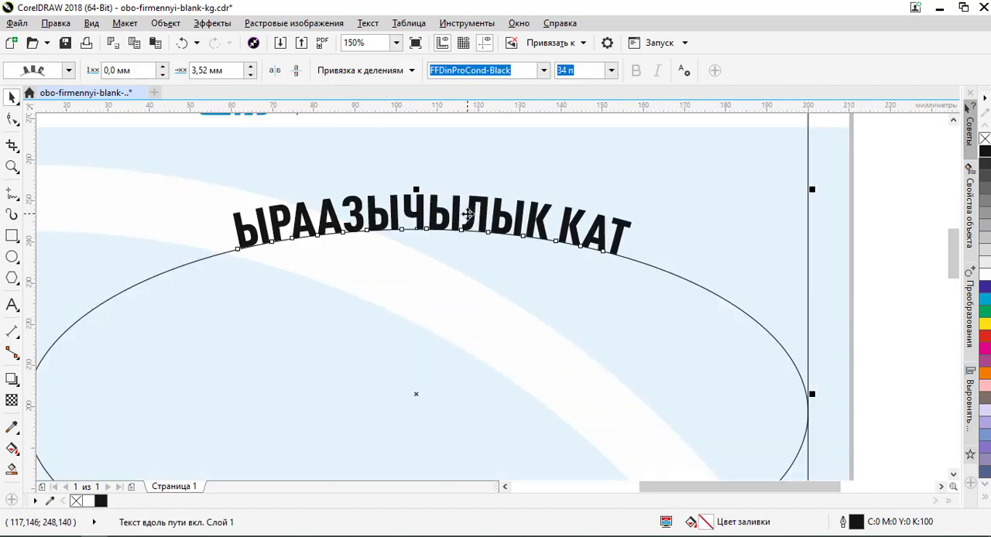
{"action": "scroll", "coordinate": [468, 212], "scroll_direction": "down", "scroll_amount": 2}
- Remove the outline from the ellipse that carries the heading
{"action": "left_click", "coordinate": [536, 281]}
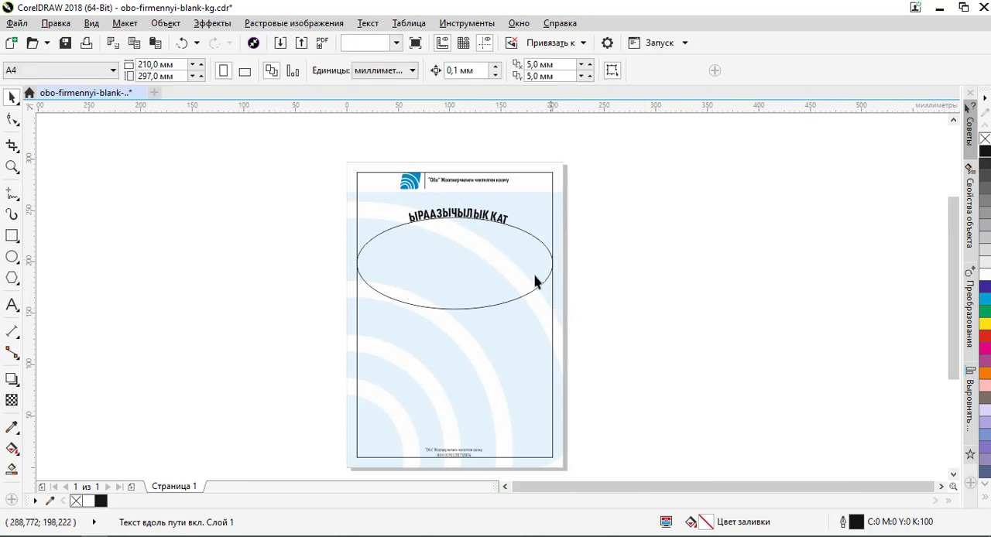
{"action": "left_click", "coordinate": [536, 281]}
{"action": "left_click", "coordinate": [552, 288]}
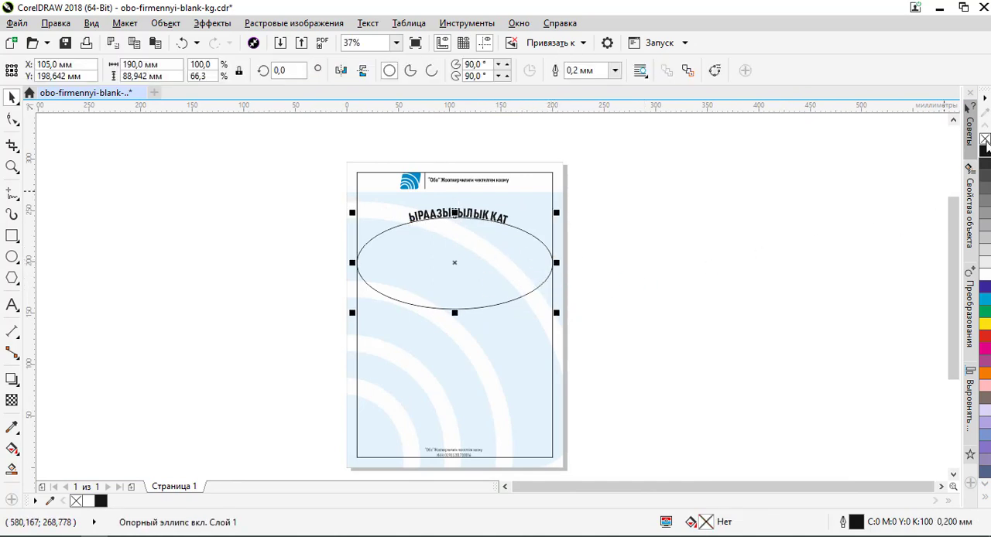
{"action": "left_click", "coordinate": [740, 204]}
- Add a horizontal guideline at about Y 238.2 mm, near the lower ends of the curved heading
{"action": "scroll", "coordinate": [469, 216], "scroll_direction": "up", "scroll_amount": 2}
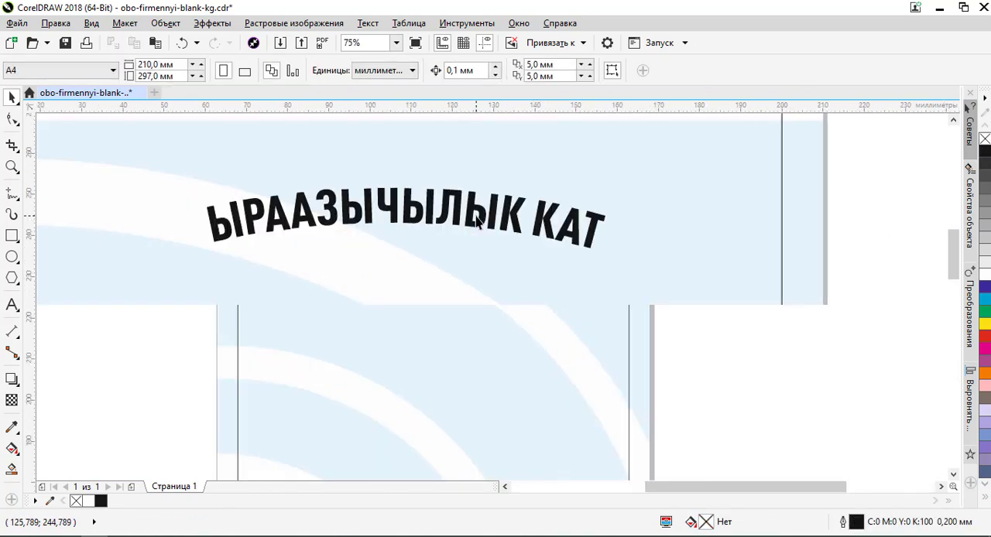
{"action": "scroll", "coordinate": [468, 215], "scroll_direction": "down", "scroll_amount": 1}
{"action": "left_click", "coordinate": [467, 215]}
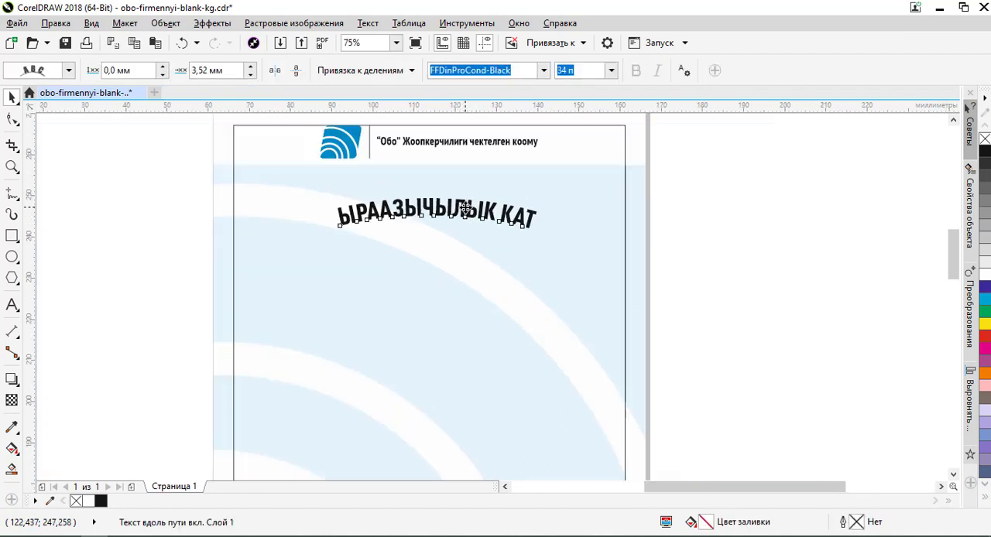
{"action": "scroll", "coordinate": [467, 211], "scroll_direction": "up", "scroll_amount": 1}
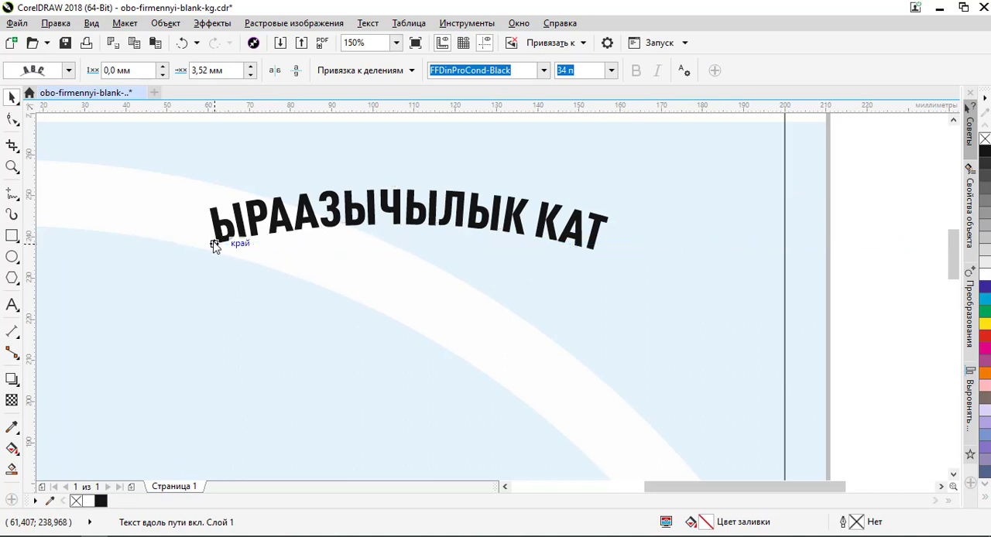
{"action": "left_click", "coordinate": [565, 243]}
{"action": "scroll", "coordinate": [593, 248], "scroll_direction": "up", "scroll_amount": 1}
{"action": "scroll", "coordinate": [589, 252], "scroll_direction": "up", "scroll_amount": 1}
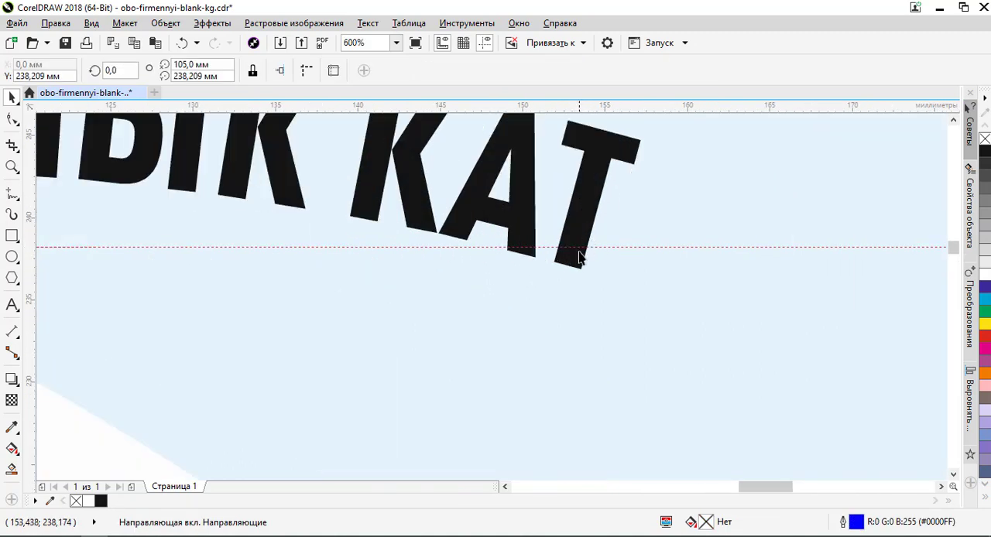
- Move the horizontal guideline to about Y 238.3 mm, near the lower corner of the heading's first letter
{"action": "scroll", "coordinate": [550, 245], "scroll_direction": "down", "scroll_amount": 2}
{"action": "scroll", "coordinate": [190, 250], "scroll_direction": "up", "scroll_amount": 1}
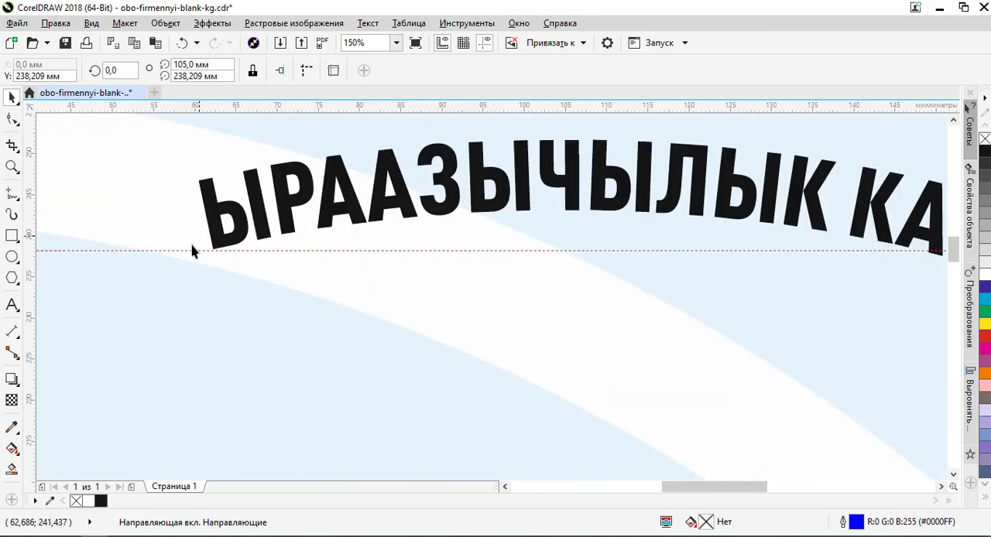
{"action": "scroll", "coordinate": [237, 250], "scroll_direction": "up", "scroll_amount": 1}
{"action": "scroll", "coordinate": [272, 269], "scroll_direction": "up", "scroll_amount": 1}
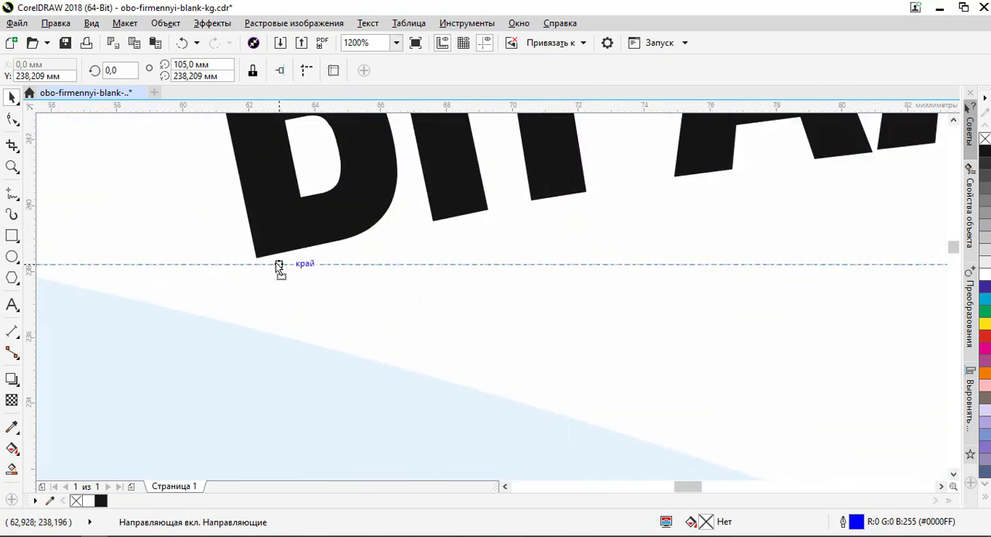
{"action": "left_click", "coordinate": [275, 264]}
{"action": "scroll", "coordinate": [273, 267], "scroll_direction": "down", "scroll_amount": 3}
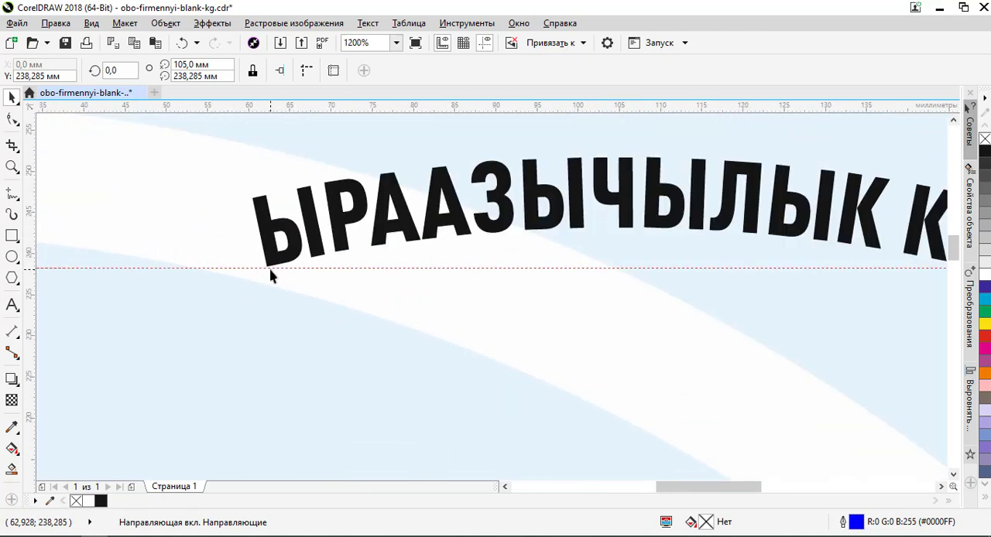
{"action": "scroll", "coordinate": [271, 277], "scroll_direction": "down", "scroll_amount": 2}
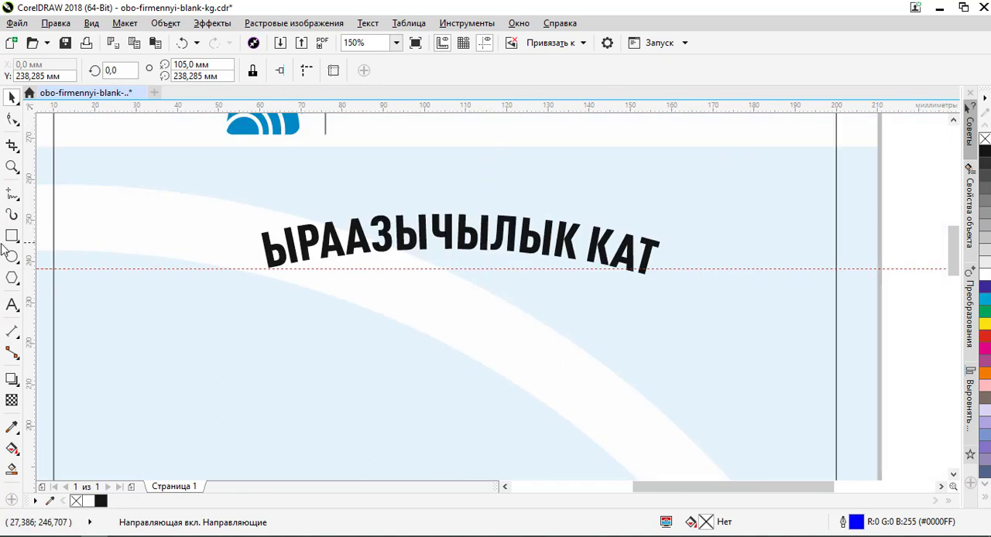
{"action": "left_click_drag", "start_coordinate": [172, 252], "coordinate": [3, 252]}
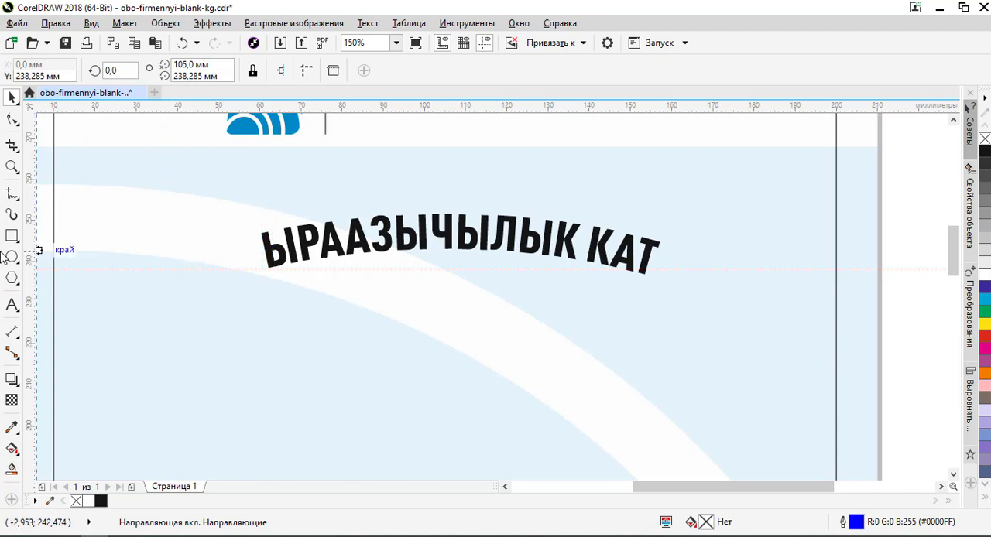
- Set the curved heading's offset along the path to 0.52 mm, with its distance from the path at 0 mm
{"action": "left_click", "coordinate": [548, 235]}
{"action": "left_click", "coordinate": [544, 237], "text": "ctrl"}
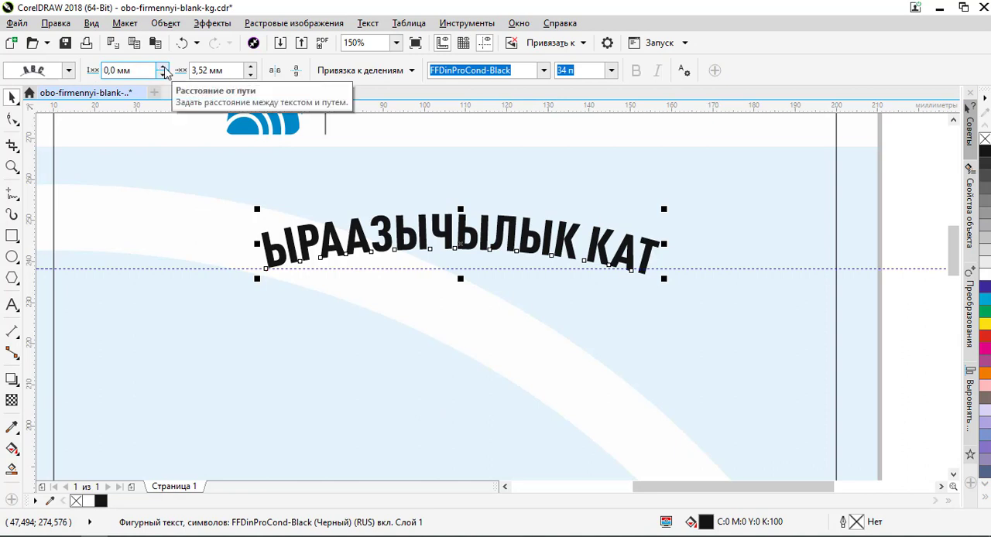
{"action": "left_click", "coordinate": [164, 68]}
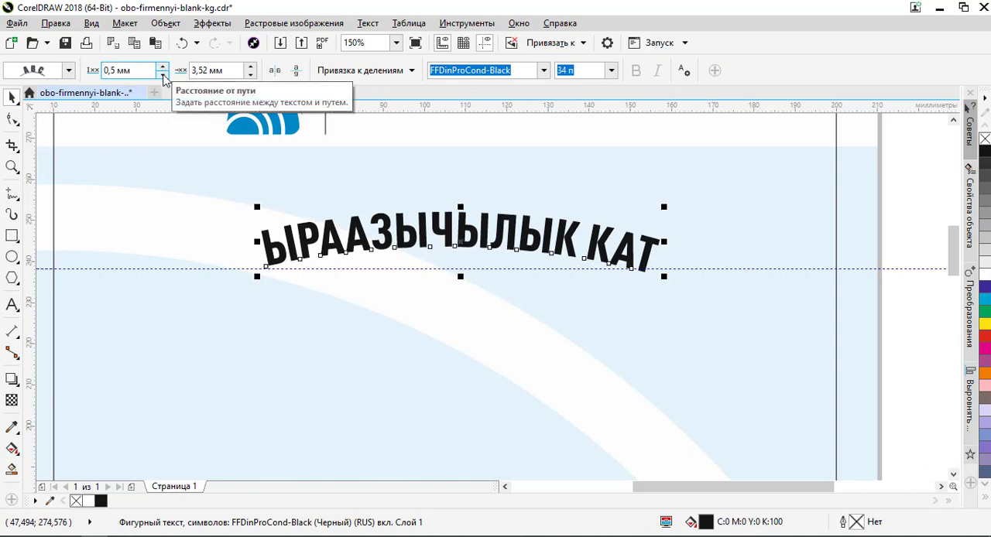
{"action": "left_click", "coordinate": [163, 74]}
{"action": "left_click", "coordinate": [252, 75]}
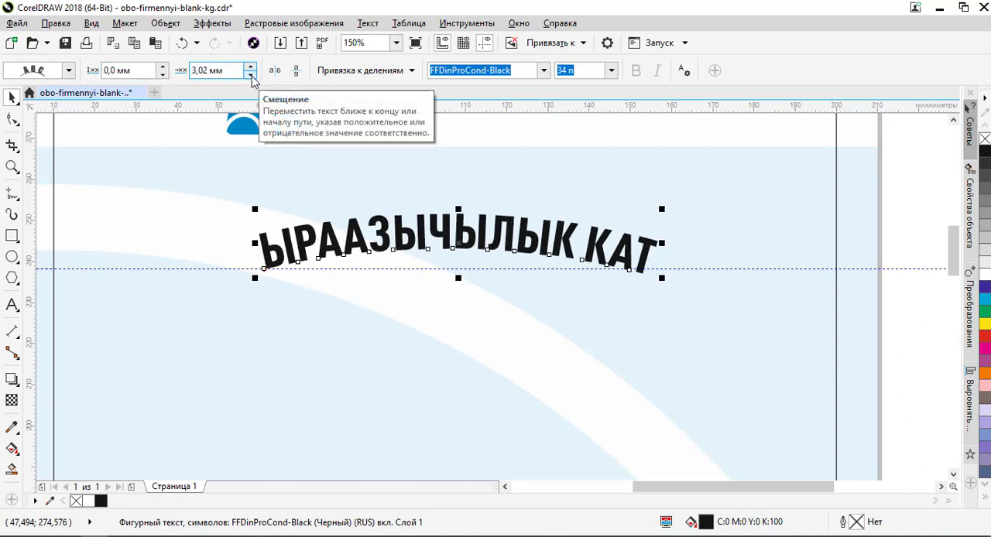
{"action": "left_click", "coordinate": [251, 75]}
{"action": "left_click", "coordinate": [251, 75]}
{"action": "left_click", "coordinate": [252, 75]}
{"action": "left_click", "coordinate": [251, 75]}
{"action": "left_click", "coordinate": [252, 75]}
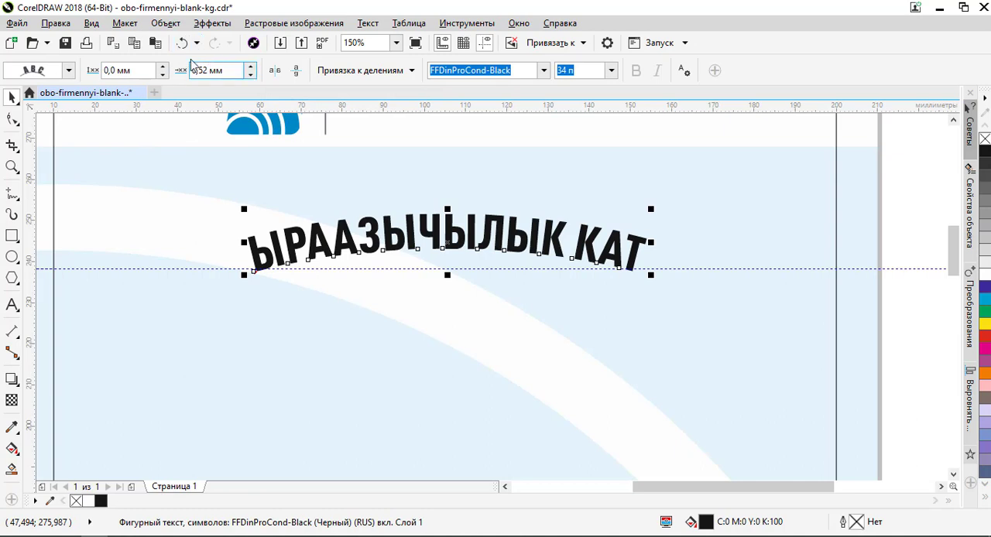
{"action": "left_click", "coordinate": [793, 271]}
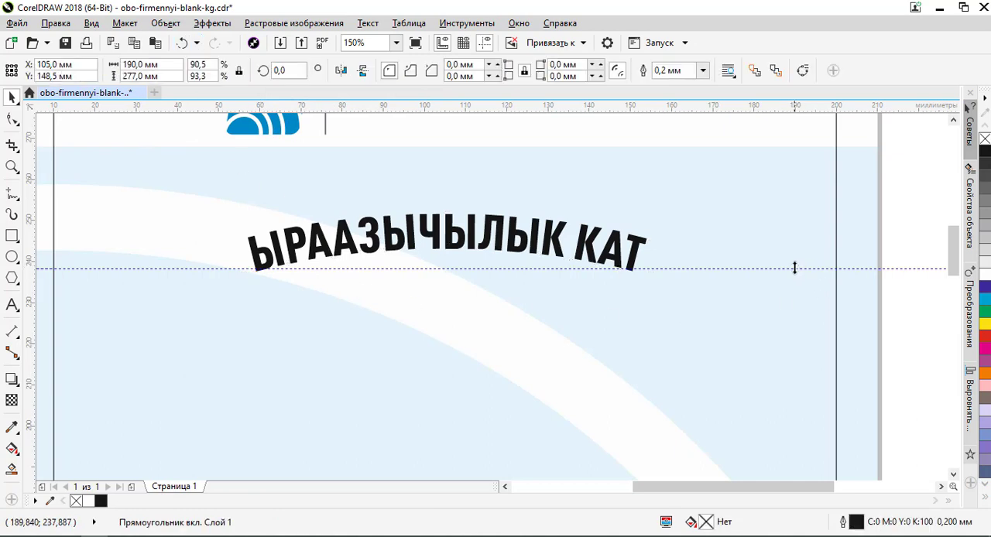
- Delete the horizontal guideline running along the lower ends of the curved heading
{"action": "left_click", "coordinate": [795, 267]}
{"action": "key", "text": "Delete"}
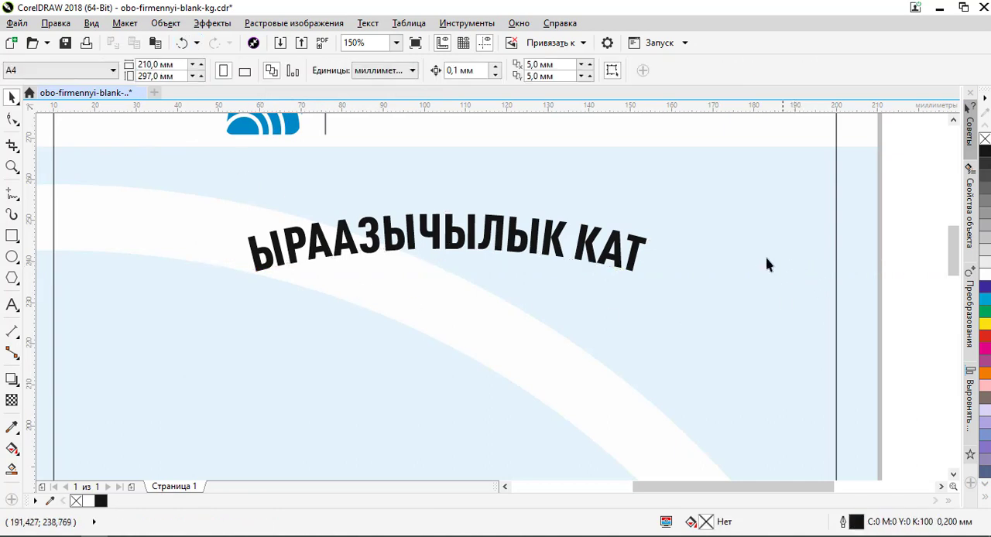
{"action": "scroll", "coordinate": [765, 256], "scroll_direction": "down", "scroll_amount": 4}
{"action": "scroll", "coordinate": [775, 267], "scroll_direction": "up", "scroll_amount": 3}
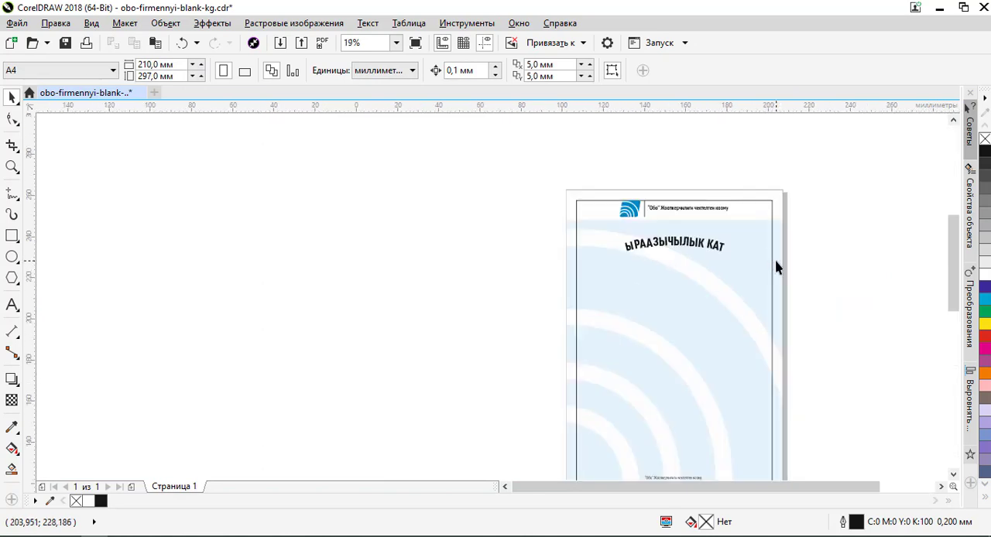
{"action": "scroll", "coordinate": [518, 126], "scroll_direction": "down", "scroll_amount": 2}
{"action": "scroll", "coordinate": [507, 138], "scroll_direction": "up", "scroll_amount": 1}
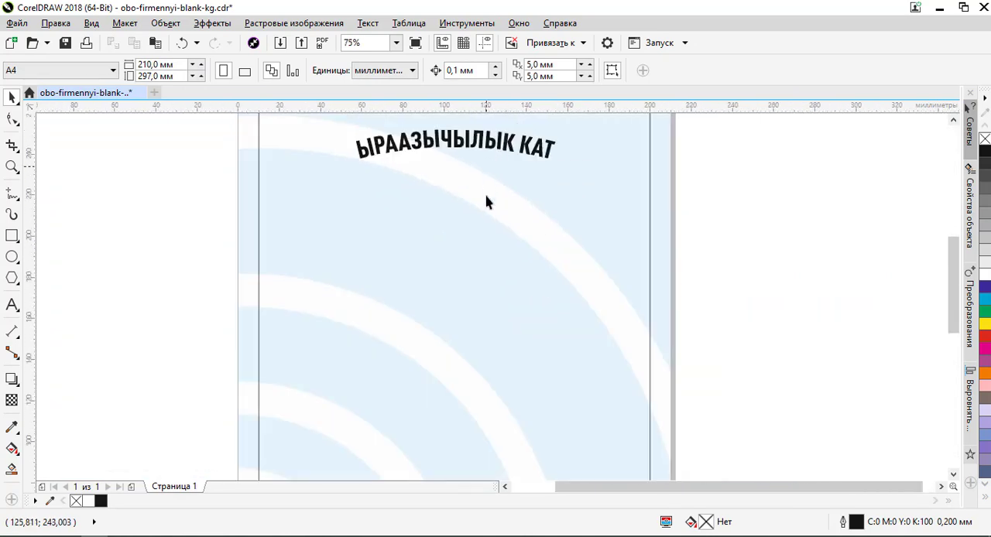
{"action": "scroll", "coordinate": [487, 201], "scroll_direction": "down", "scroll_amount": 1}
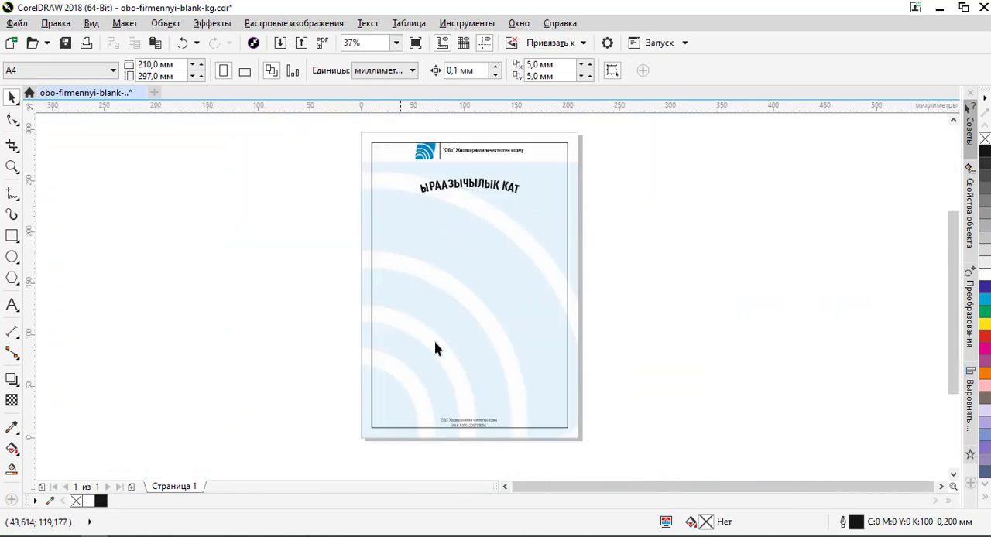
{"action": "scroll", "coordinate": [503, 192], "scroll_direction": "up", "scroll_amount": 1}
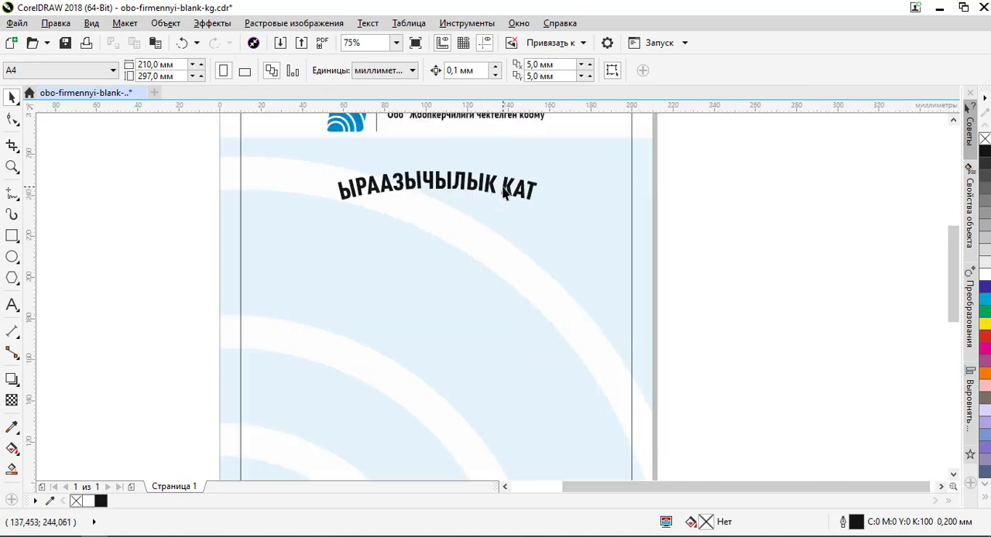
{"action": "scroll", "coordinate": [504, 192], "scroll_direction": "up", "scroll_amount": 1}
{"action": "scroll", "coordinate": [503, 187], "scroll_direction": "down", "scroll_amount": 1}
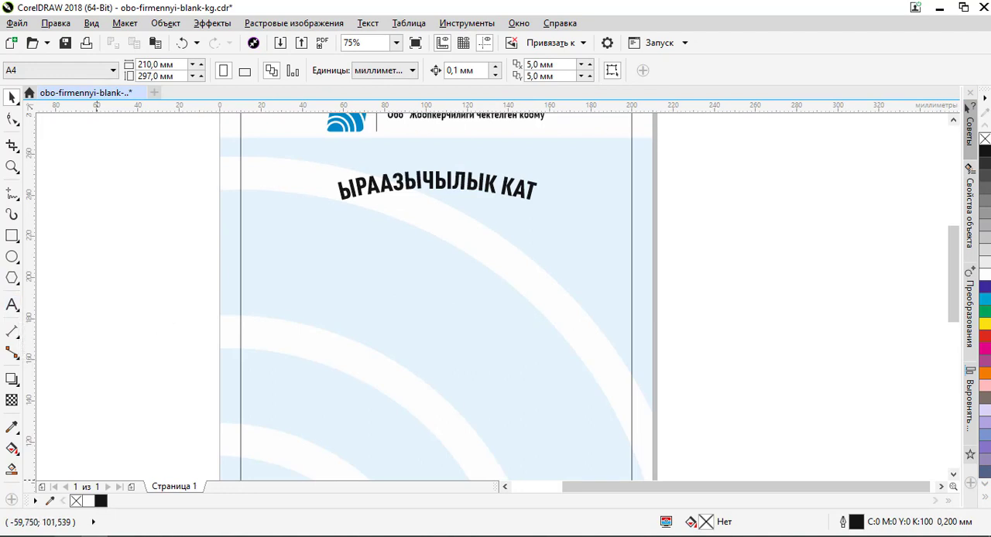
- Copy the line "Дата: 19.05.2020" from the Notepad++ notes and add it in CorelDRAW as new text below the heading, near the page's right edge
{"action": "key", "text": "alt+Tab"}
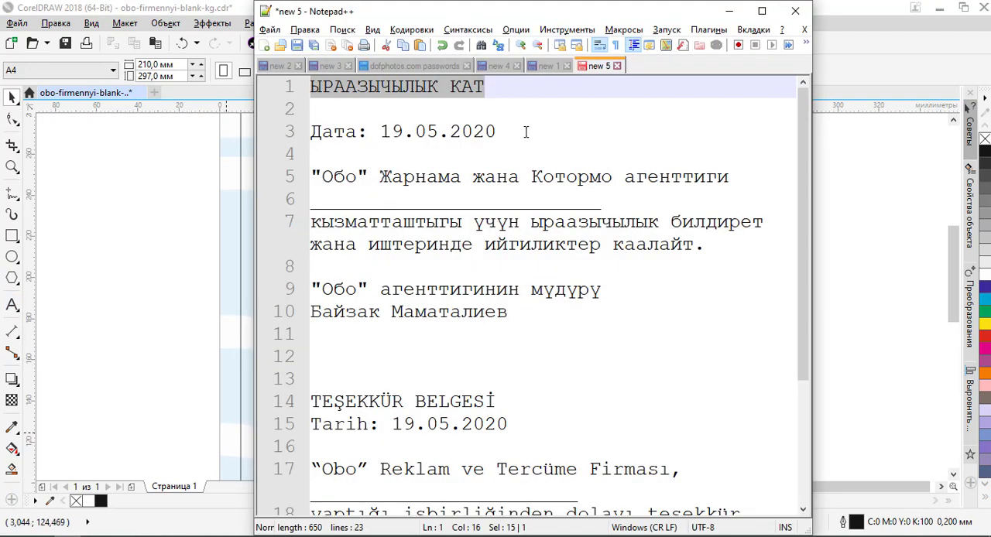
{"action": "left_click_drag", "start_coordinate": [505, 132], "coordinate": [255, 138]}
{"action": "key", "text": "ctrl+c"}
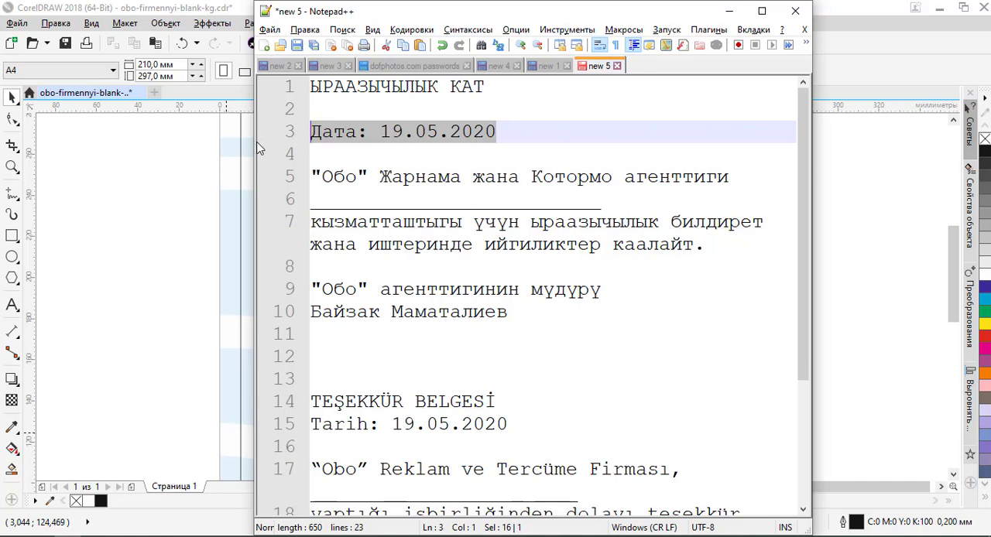
{"action": "key", "text": "alt+Tab"}
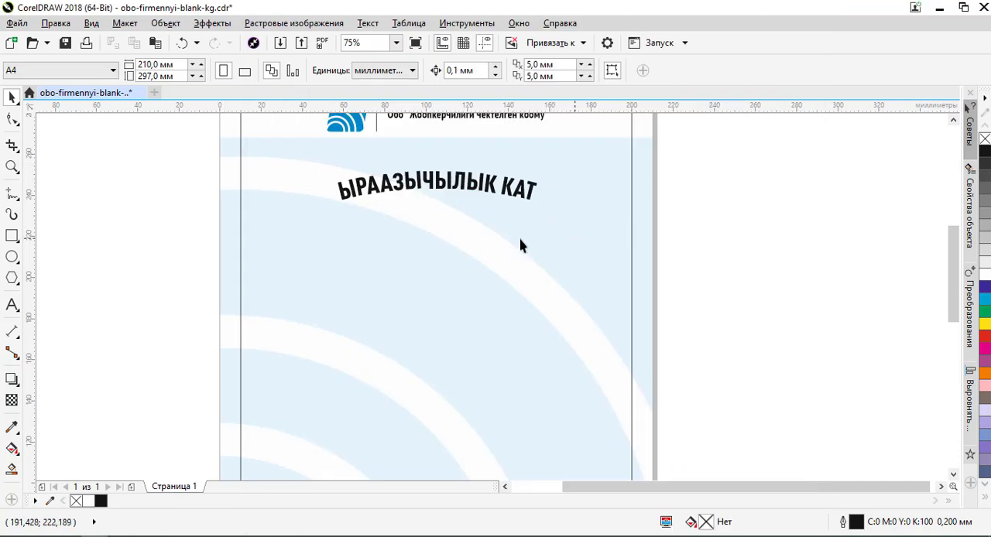
{"action": "left_click", "coordinate": [12, 305]}
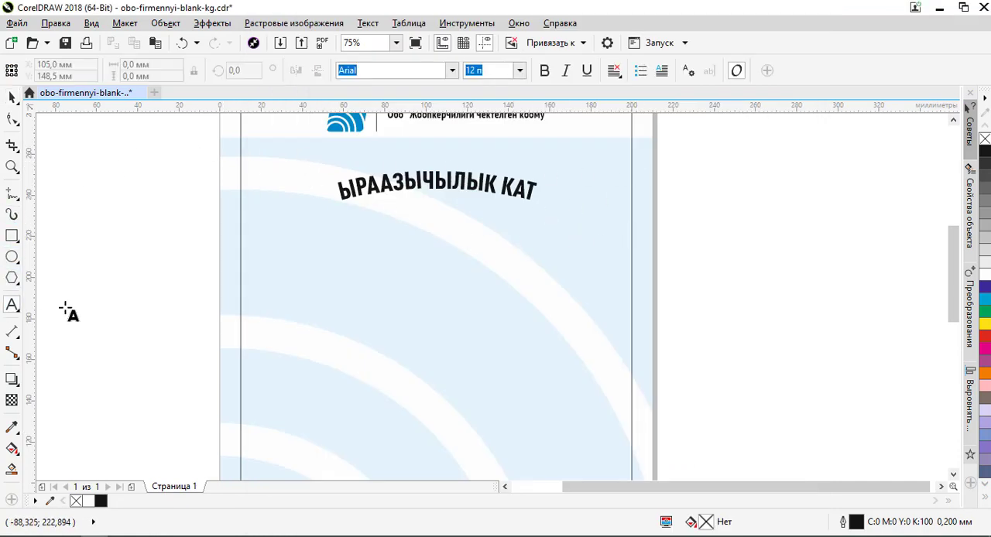
{"action": "left_click", "coordinate": [594, 247]}
{"action": "key", "text": "ctrl+v"}
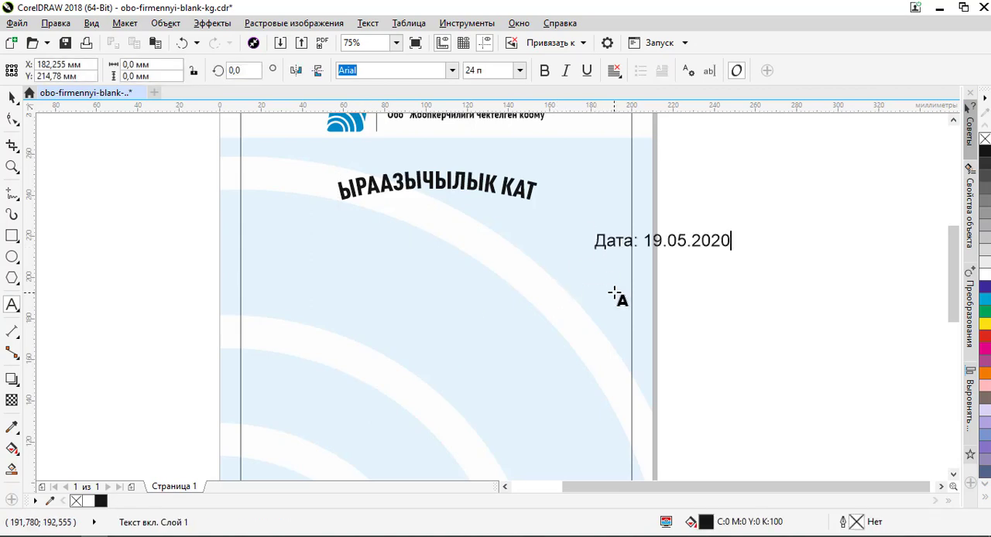
- Set the font of the date text to FFDinProCond-Medium
{"action": "left_click", "coordinate": [12, 97]}
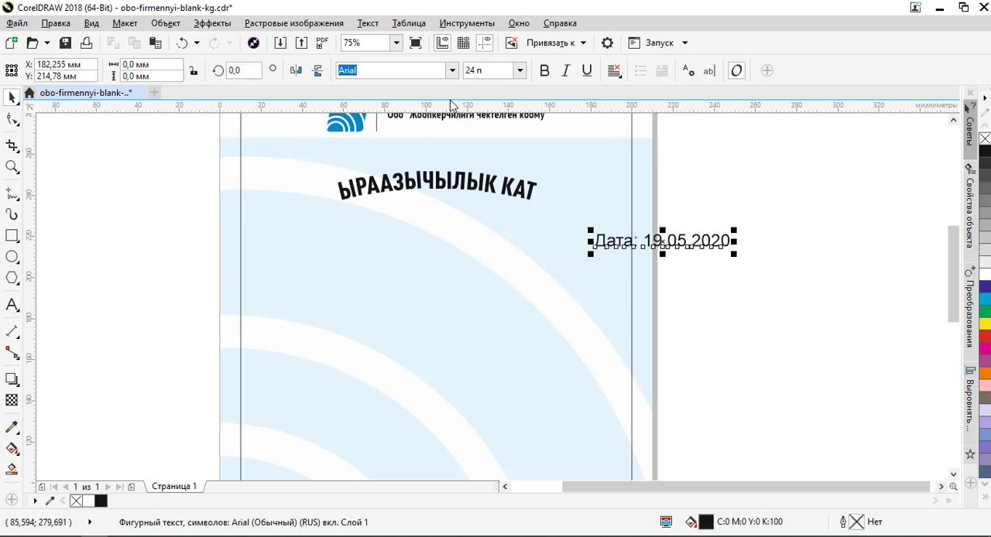
{"action": "left_click", "coordinate": [452, 71]}
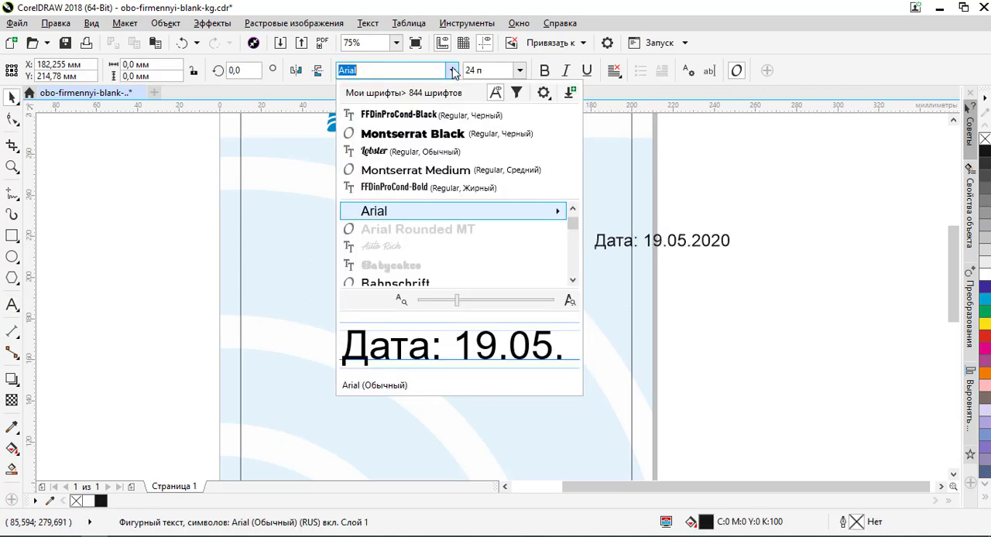
{"action": "left_click", "coordinate": [428, 116]}
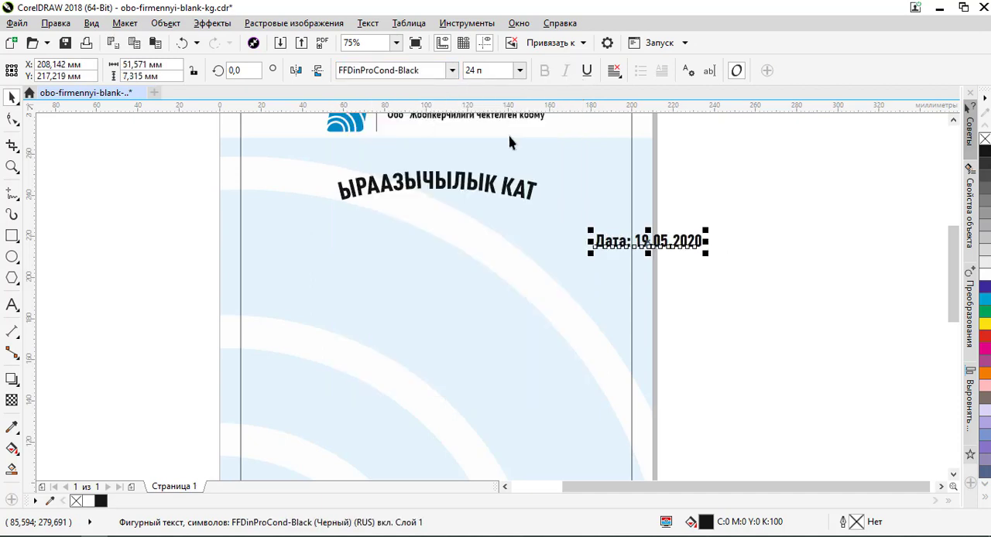
{"action": "left_click", "coordinate": [455, 71]}
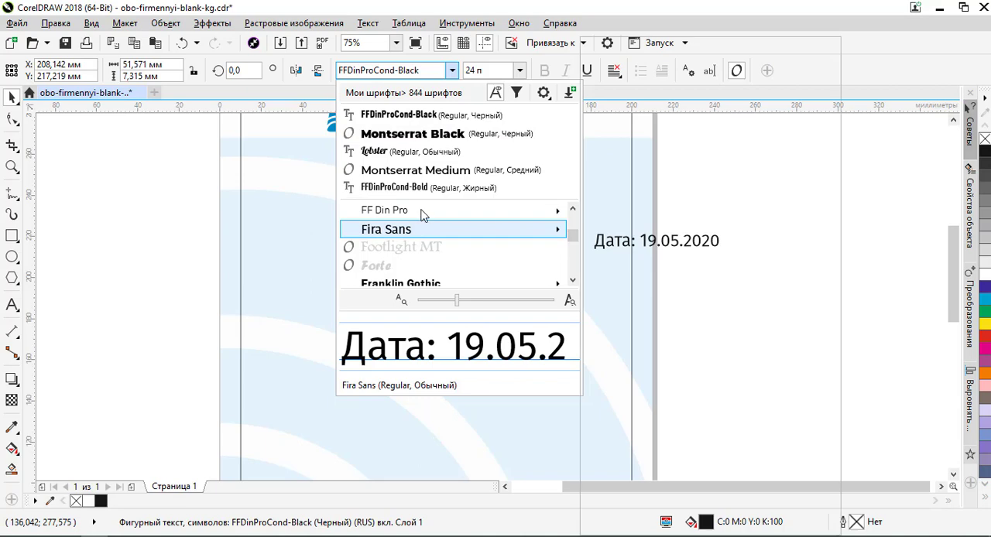
{"action": "mouse_move", "coordinate": [502, 218]}
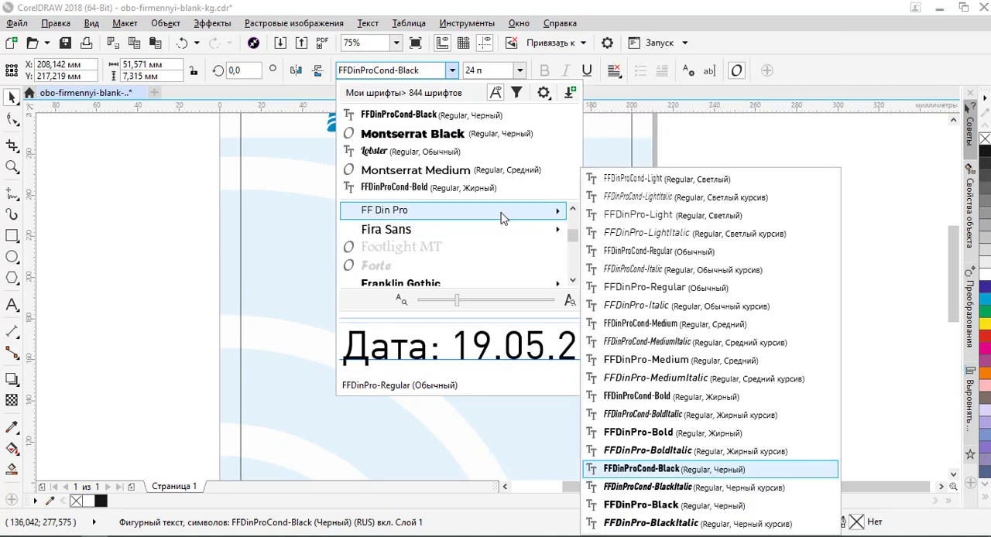
{"action": "left_click", "coordinate": [670, 328]}
{"action": "left_click", "coordinate": [732, 253]}
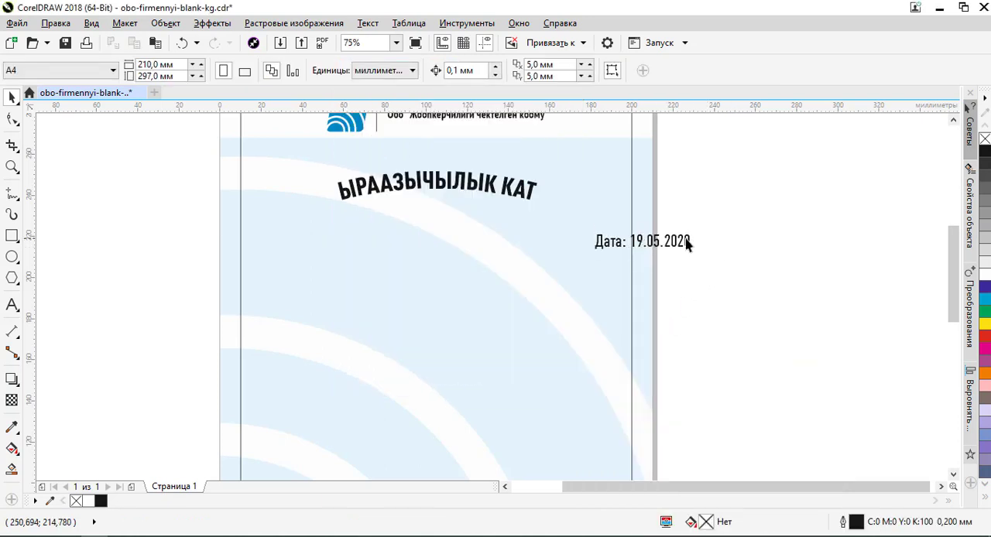
- Set the date text's size to 21 pt
{"action": "left_click", "coordinate": [672, 244]}
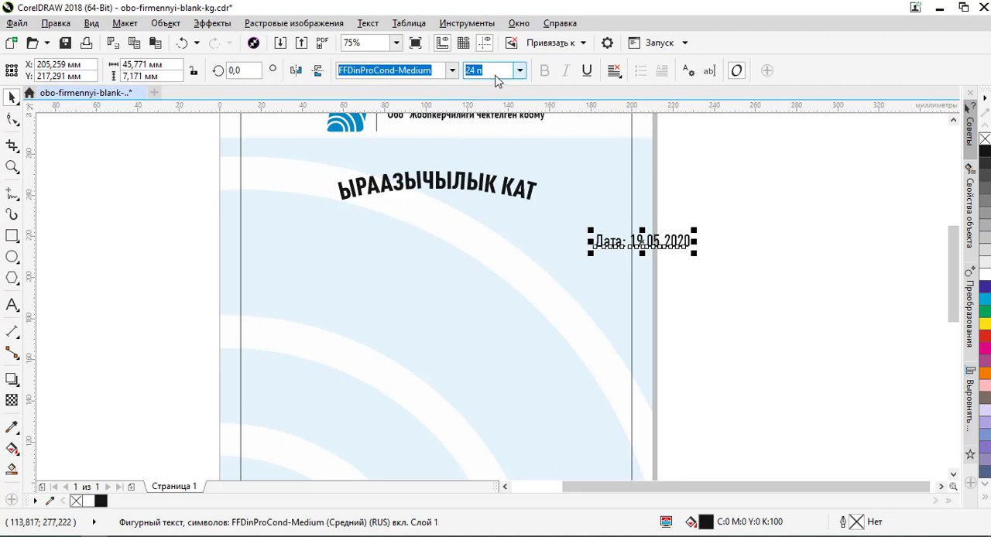
{"action": "left_click_drag", "start_coordinate": [496, 70], "coordinate": [435, 72]}
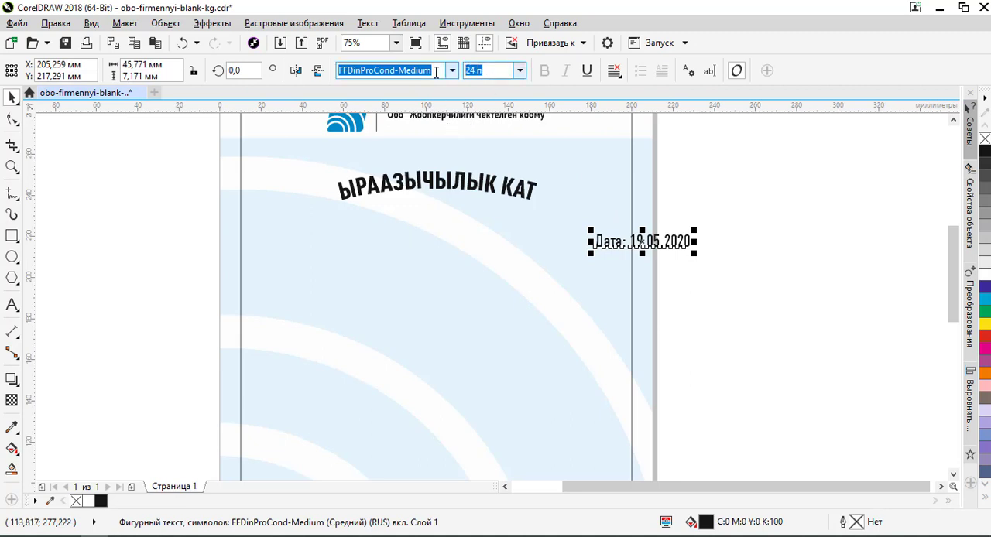
{"action": "key", "text": "Return"}
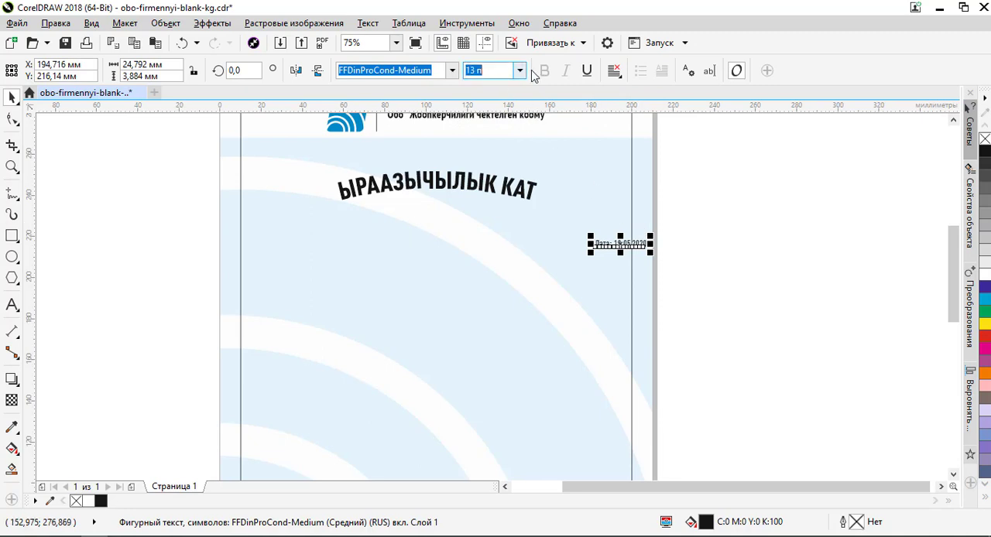
{"action": "type", "text": "21"}
{"action": "key", "text": "Return"}
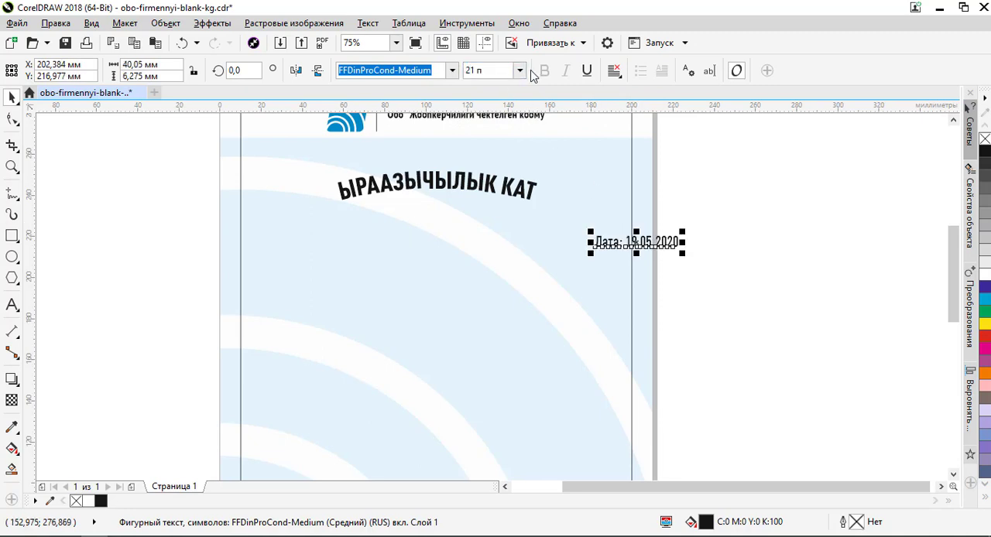
- Align the date text's right edge with the right side of the 190 × 277 mm border rectangle
{"action": "left_click", "coordinate": [633, 308], "text": "shift"}
{"action": "key", "text": "r"}
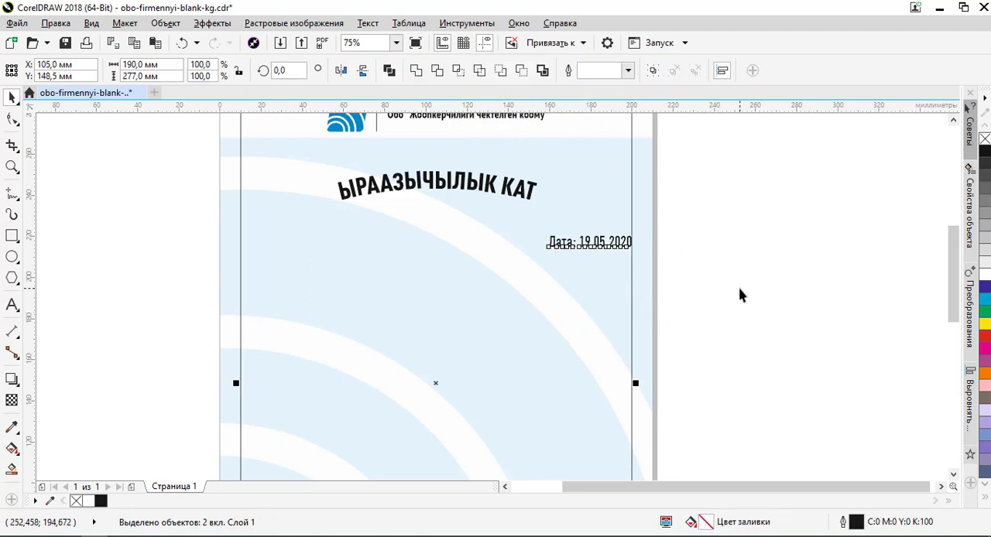
{"action": "left_click", "coordinate": [733, 263]}
- Move the date text straight up, closer to the heading, to about Y 223.9 mm
{"action": "scroll", "coordinate": [599, 243], "scroll_direction": "up", "scroll_amount": 2}
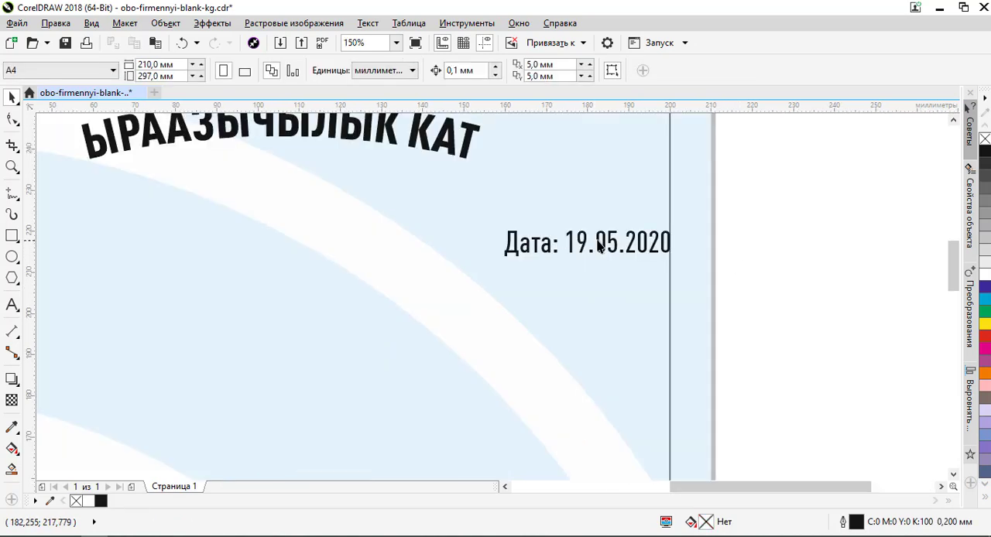
{"action": "left_click", "coordinate": [606, 240]}
{"action": "left_click_drag", "start_coordinate": [609, 243], "coordinate": [611, 220]}
{"action": "left_click", "coordinate": [740, 207]}
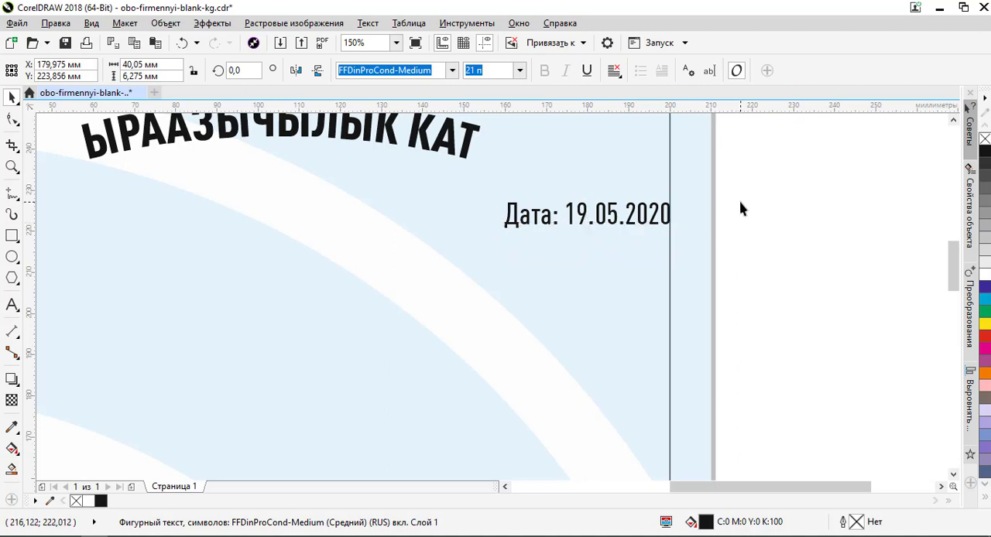
- Duplicate the date text to the middle of the page at about X 109.4 mm, Y 195.5 mm
{"action": "scroll", "coordinate": [741, 208], "scroll_direction": "down", "scroll_amount": 2}
{"action": "scroll", "coordinate": [730, 210], "scroll_direction": "down", "scroll_amount": 1}
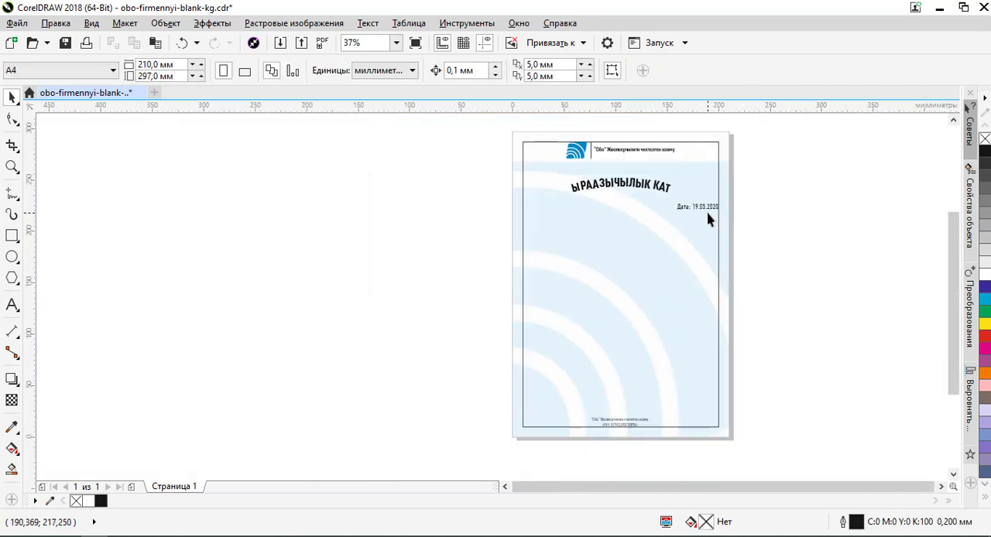
{"action": "scroll", "coordinate": [706, 215], "scroll_direction": "up", "scroll_amount": 1}
{"action": "left_click_drag", "start_coordinate": [702, 203], "coordinate": [563, 265]}
- Set the original date text's paragraph alignment to right, keeping its end on the right border line
{"action": "left_click", "coordinate": [700, 199]}
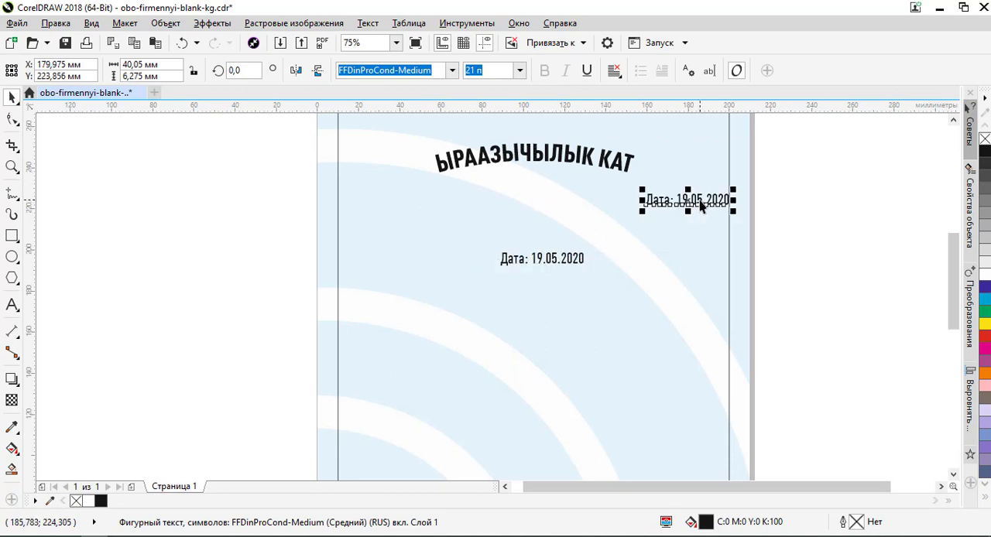
{"action": "left_click", "coordinate": [617, 72]}
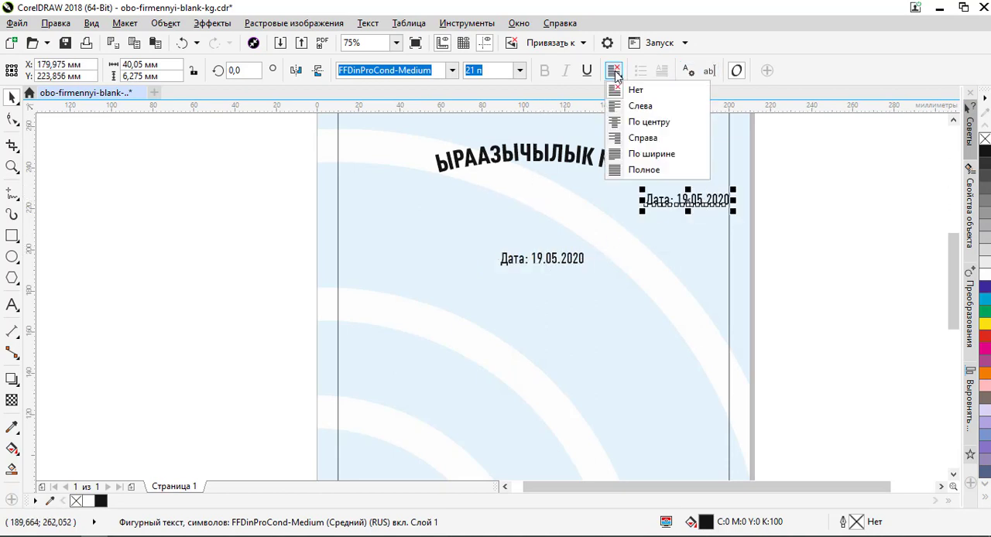
{"action": "left_click", "coordinate": [663, 135]}
{"action": "left_click", "coordinate": [813, 199]}
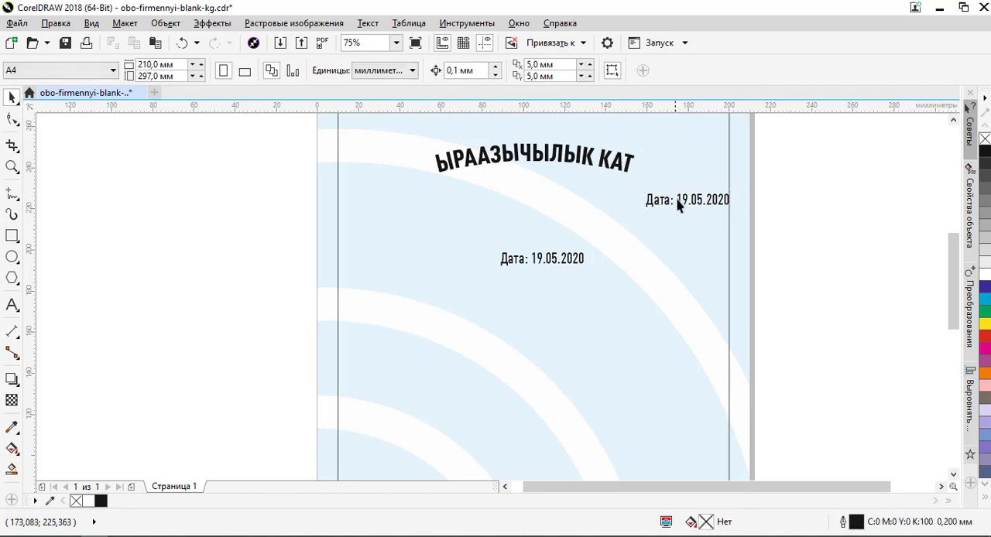
{"action": "left_click", "coordinate": [676, 199]}
{"action": "left_click", "coordinate": [681, 198]}
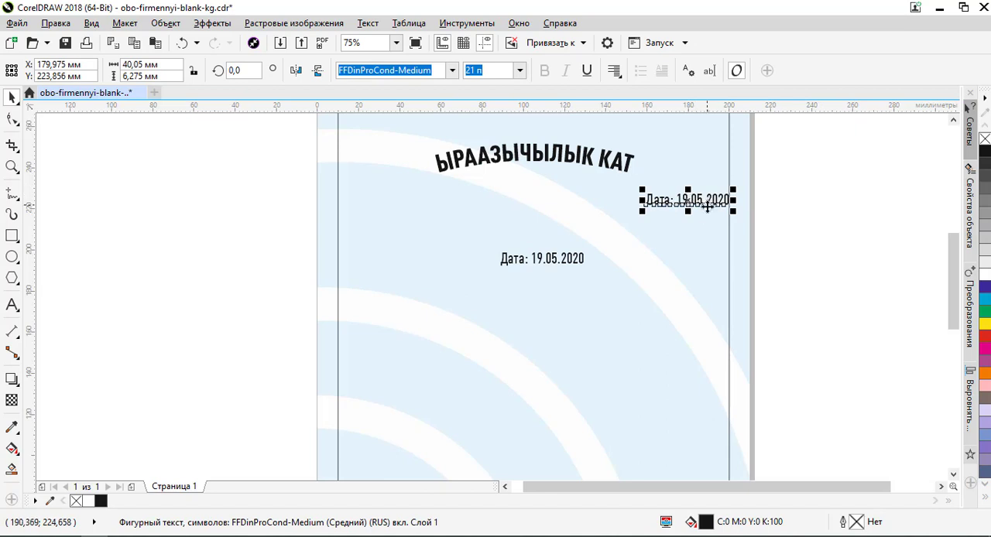
{"action": "scroll", "coordinate": [732, 200], "scroll_direction": "up", "scroll_amount": 1}
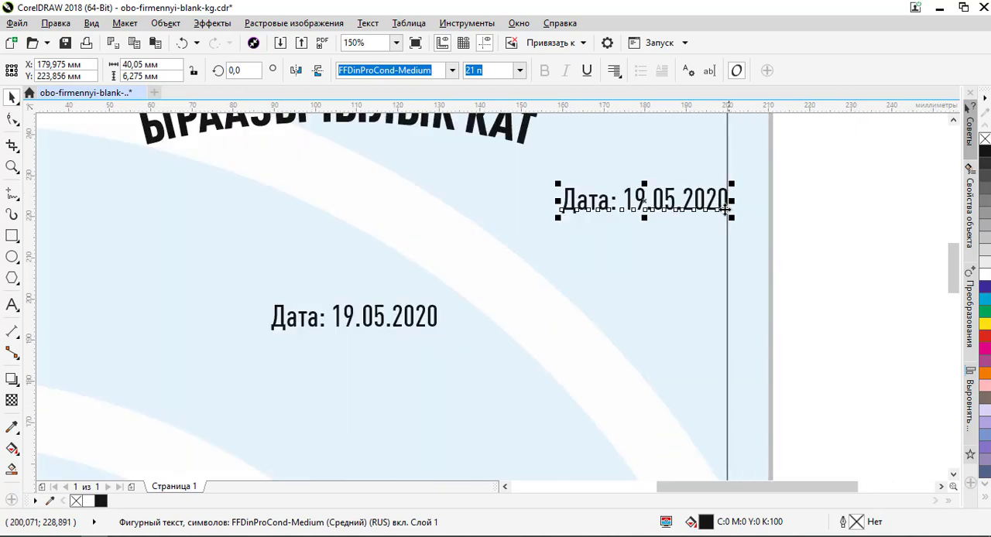
{"action": "scroll", "coordinate": [722, 194], "scroll_direction": "down", "scroll_amount": 1}
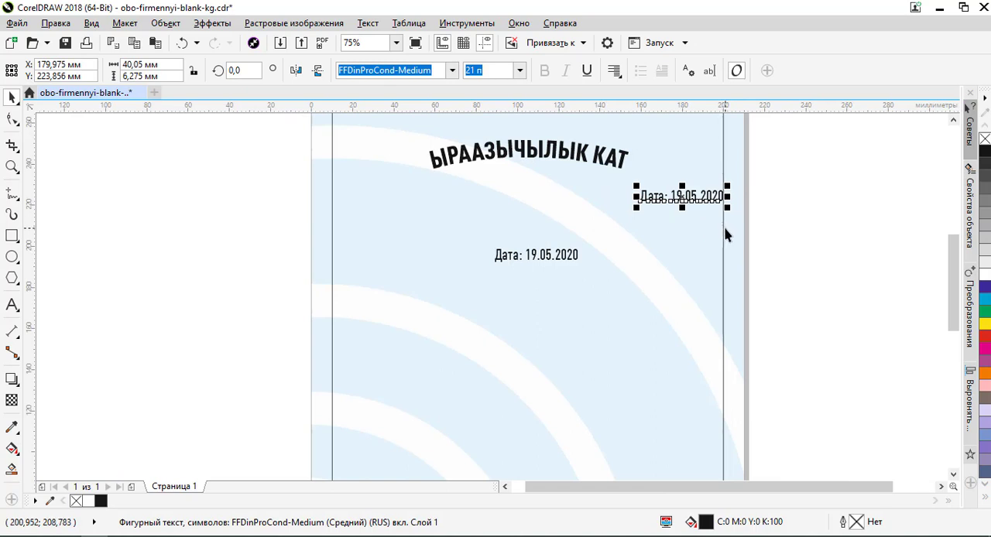
- Set the paragraph alignment of the duplicated date text in the middle of the page to centre
{"action": "left_click", "coordinate": [596, 156]}
{"action": "left_click", "coordinate": [600, 154]}
{"action": "left_click", "coordinate": [600, 153]}
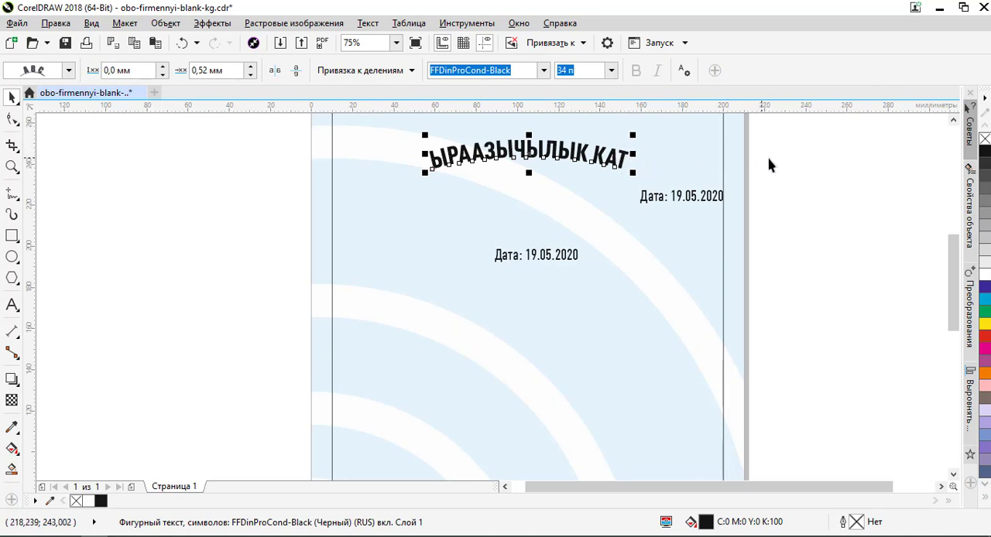
{"action": "left_click", "coordinate": [768, 190]}
{"action": "left_click", "coordinate": [557, 262]}
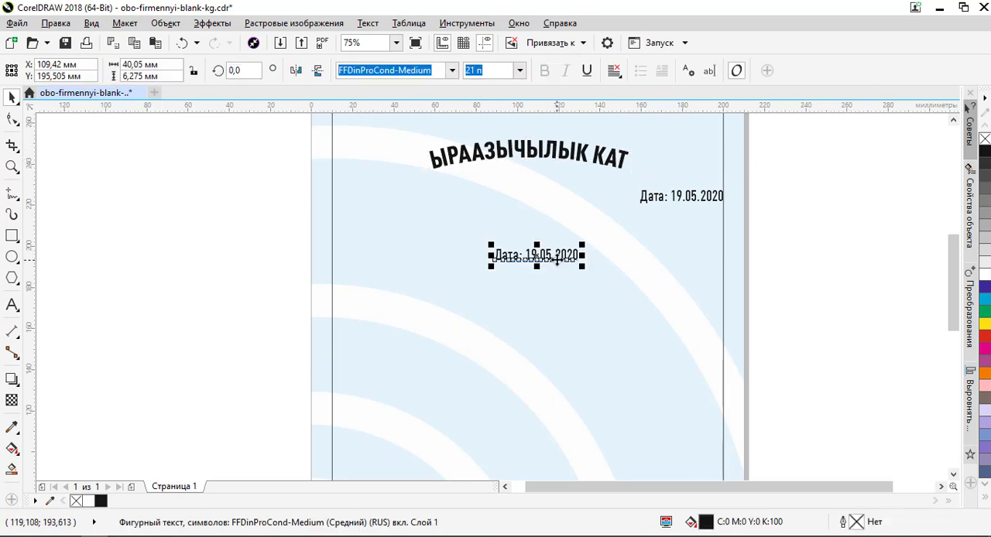
{"action": "left_click", "coordinate": [614, 70]}
{"action": "left_click", "coordinate": [653, 122]}
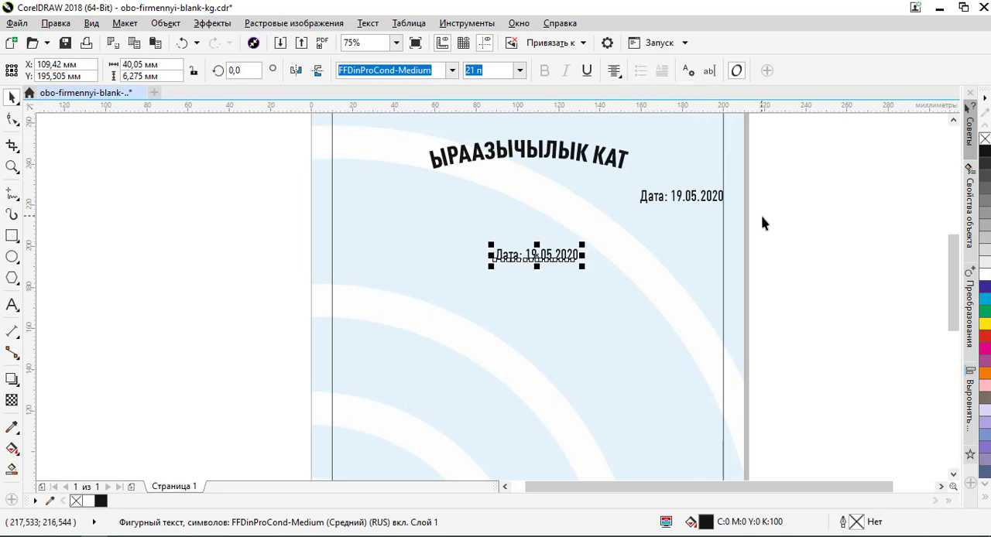
{"action": "left_click", "coordinate": [764, 222]}
- Replace the duplicated date text mid-page with the line "Обо" Жарнама жана Котормо агенттиги copied from the Notepad++ notes
{"action": "double_click", "coordinate": [566, 254]}
{"action": "key", "text": "ctrl+a"}
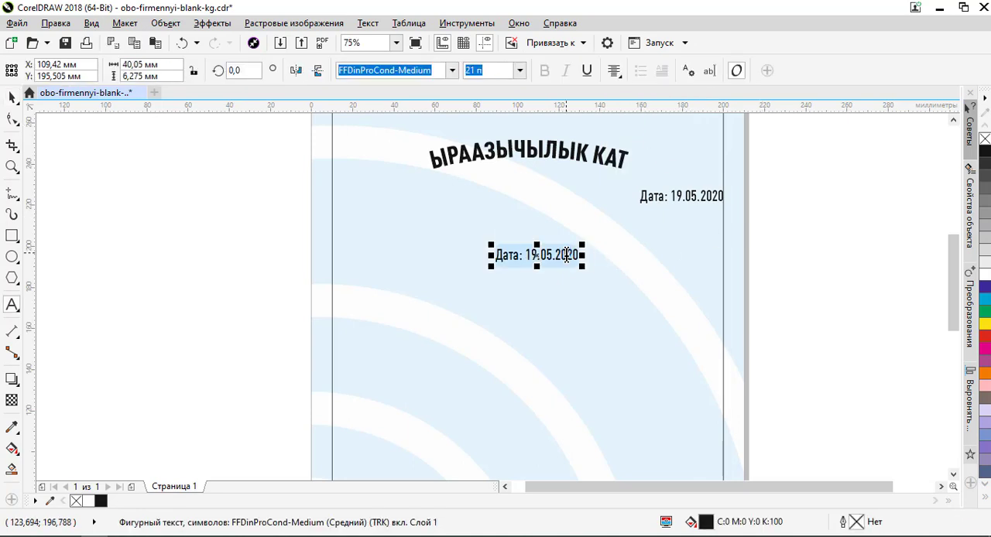
{"action": "key", "text": "alt+Tab"}
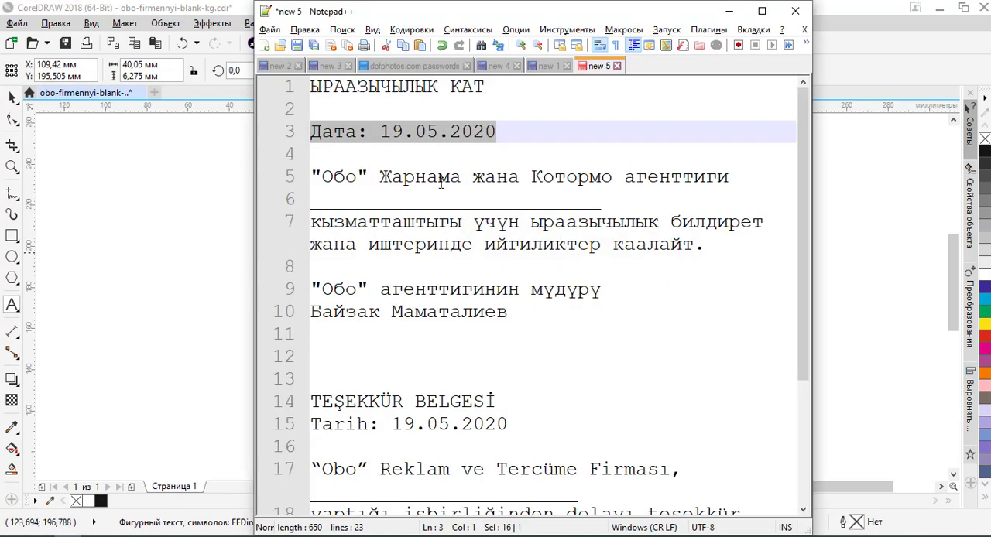
{"action": "left_click_drag", "start_coordinate": [309, 177], "coordinate": [734, 177]}
{"action": "key", "text": "ctrl+c"}
{"action": "key", "text": "alt+Tab"}
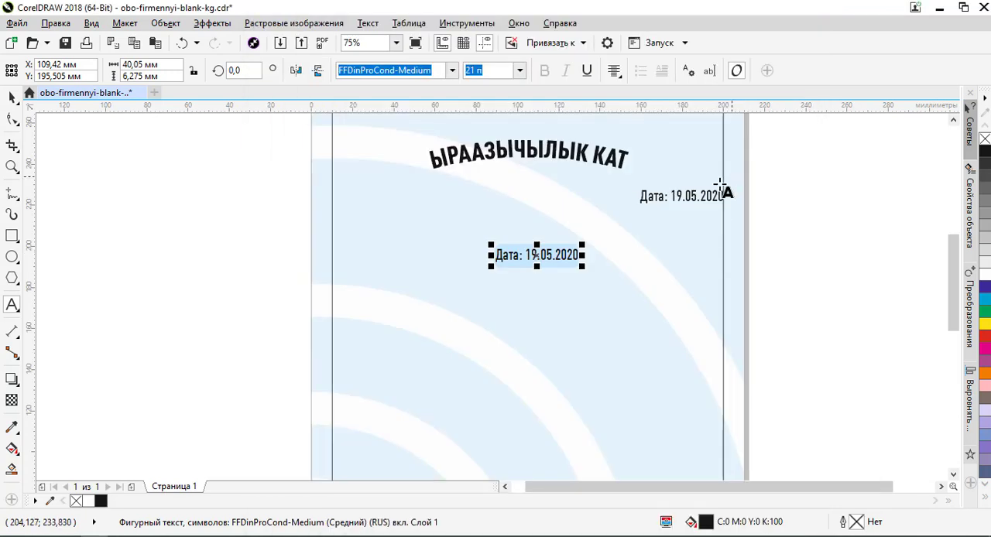
{"action": "key", "text": "ctrl+v"}
- Replace the straight quotation marks around Обо in the agency line with the guillemets « and »
{"action": "scroll", "coordinate": [455, 257], "scroll_direction": "up", "scroll_amount": 2}
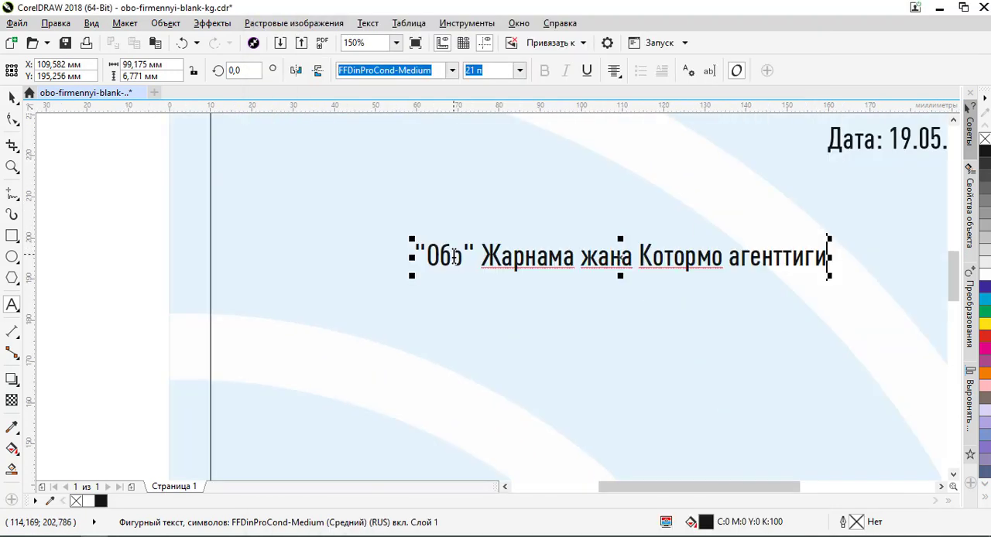
{"action": "left_click", "coordinate": [416, 253]}
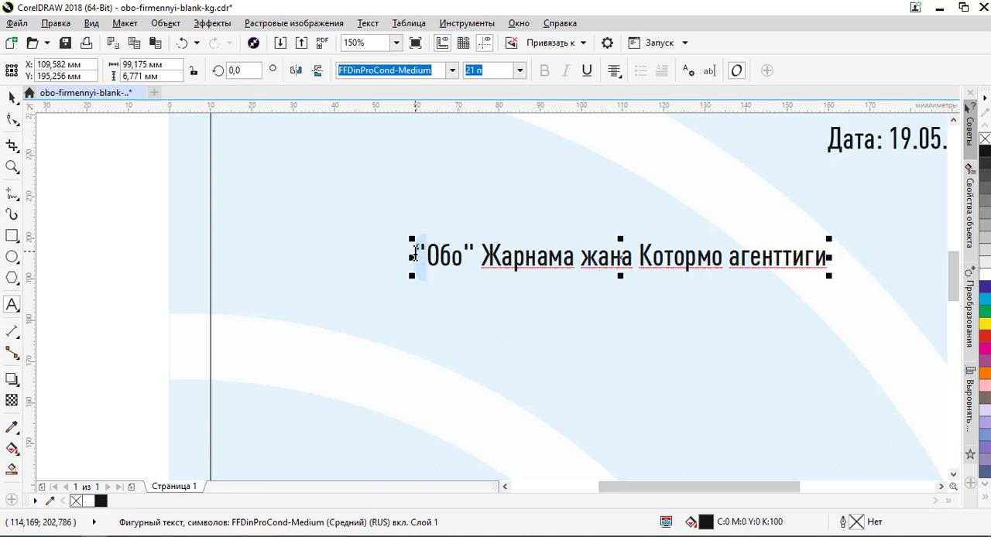
{"action": "type", "text": "«"}
{"action": "left_click_drag", "start_coordinate": [463, 253], "coordinate": [474, 254]}
{"action": "type", "text": "»"}
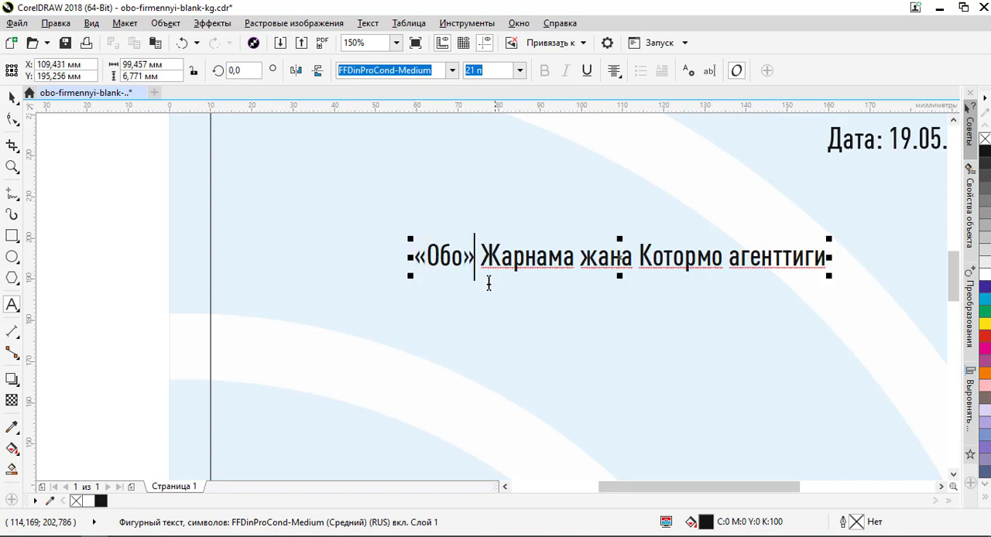
{"action": "left_click", "coordinate": [12, 97]}
- Move the agency line up towards the date and place a duplicate below it at about X 109.4 mm, Y 177.1 mm
{"action": "scroll", "coordinate": [419, 235], "scroll_direction": "down", "scroll_amount": 2}
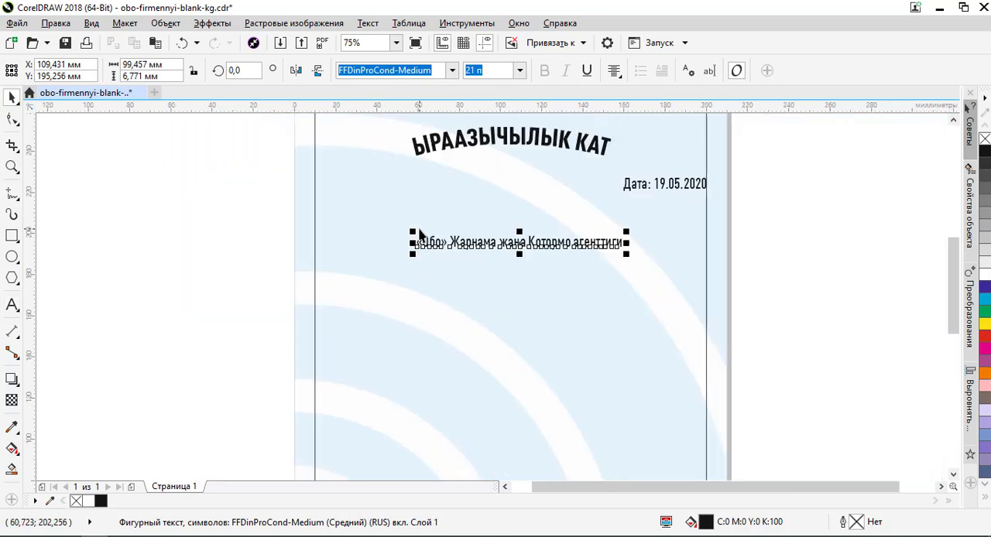
{"action": "left_click_drag", "start_coordinate": [530, 246], "coordinate": [559, 281]}
{"action": "left_click", "coordinate": [778, 237]}
{"action": "right_click", "coordinate": [559, 281]}
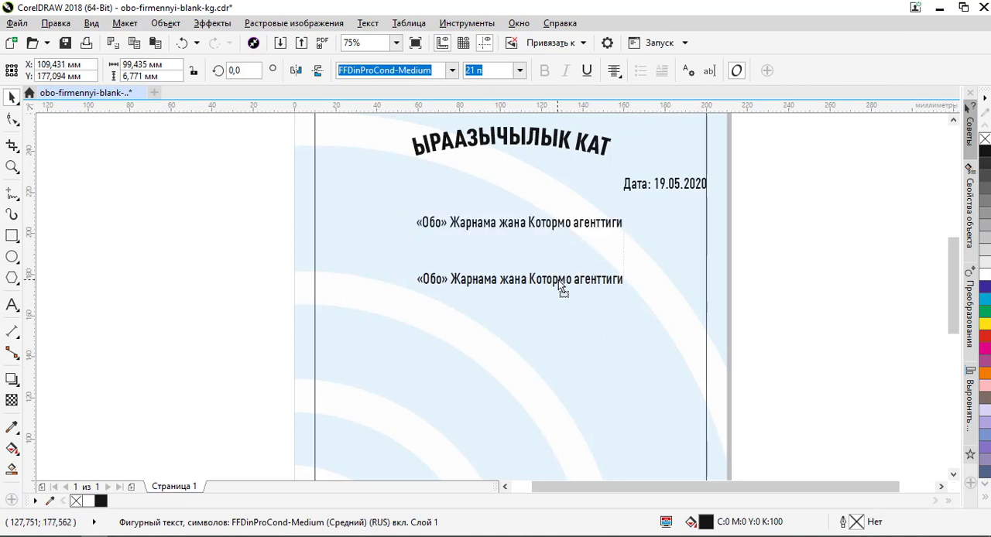
- Replace the lower duplicate's text with кызматташтыгы үчүн ыраазычылык билдирет жана иштеринде ийгиликтер каалайт. copied from the Notepad++ notes
{"action": "double_click", "coordinate": [559, 280]}
{"action": "key", "text": "ctrl+a"}
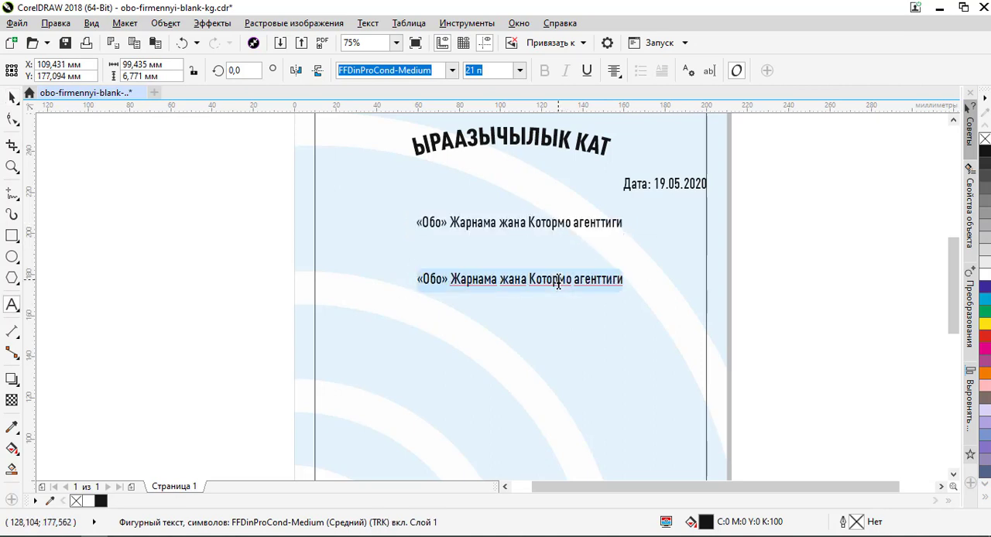
{"action": "key", "text": "alt+Tab"}
{"action": "left_click_drag", "start_coordinate": [310, 222], "coordinate": [707, 250]}
{"action": "key", "text": "ctrl+c"}
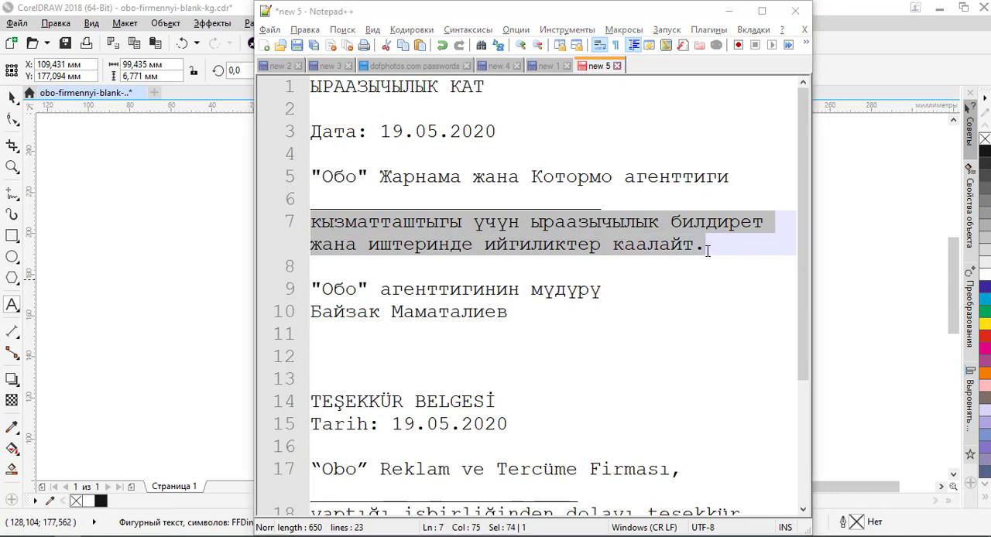
{"action": "key", "text": "alt+Tab"}
{"action": "key", "text": "ctrl+v"}
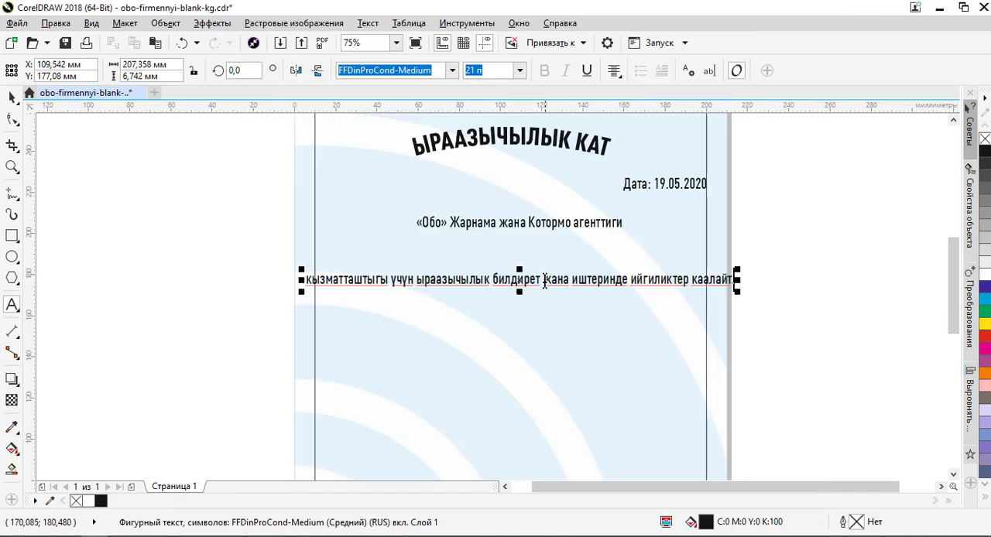
- Break the thank-you sentence into two lines after жана and move it straight down to leave room beneath the agency line
{"action": "left_click", "coordinate": [544, 283]}
{"action": "left_click", "coordinate": [575, 283]}
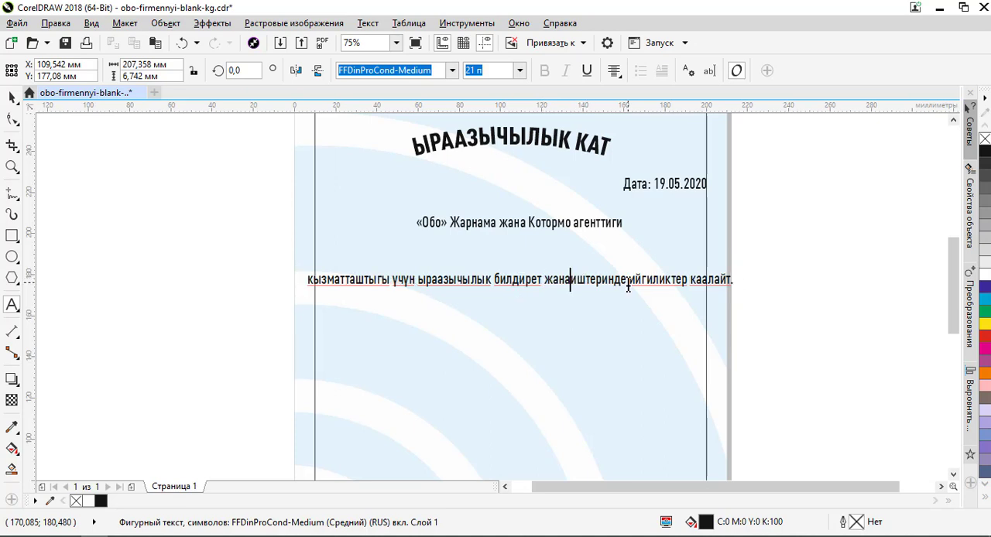
{"action": "key", "text": "Return"}
{"action": "left_click", "coordinate": [13, 98]}
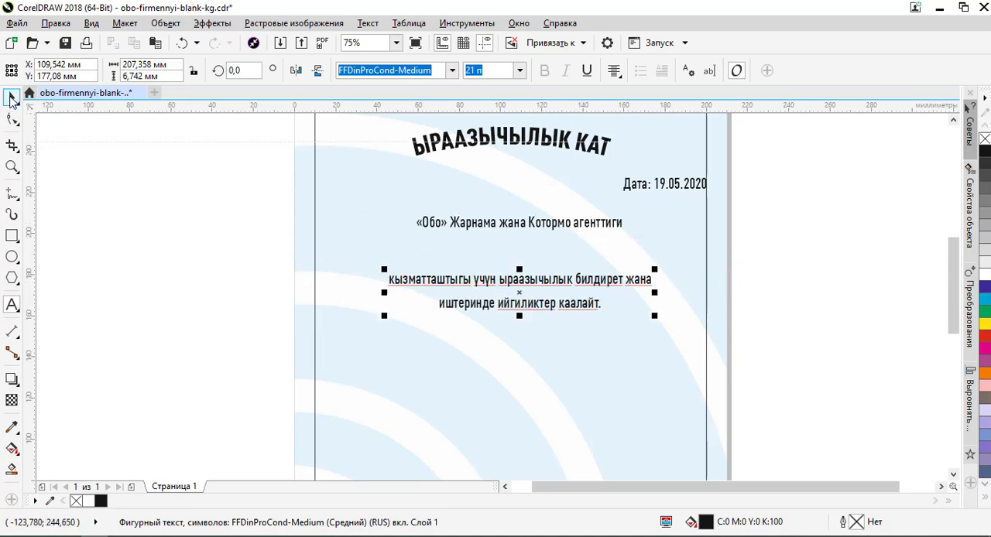
{"action": "key", "text": "Escape"}
{"action": "left_click_drag", "start_coordinate": [549, 281], "coordinate": [546, 325]}
{"action": "left_click", "coordinate": [788, 305]}
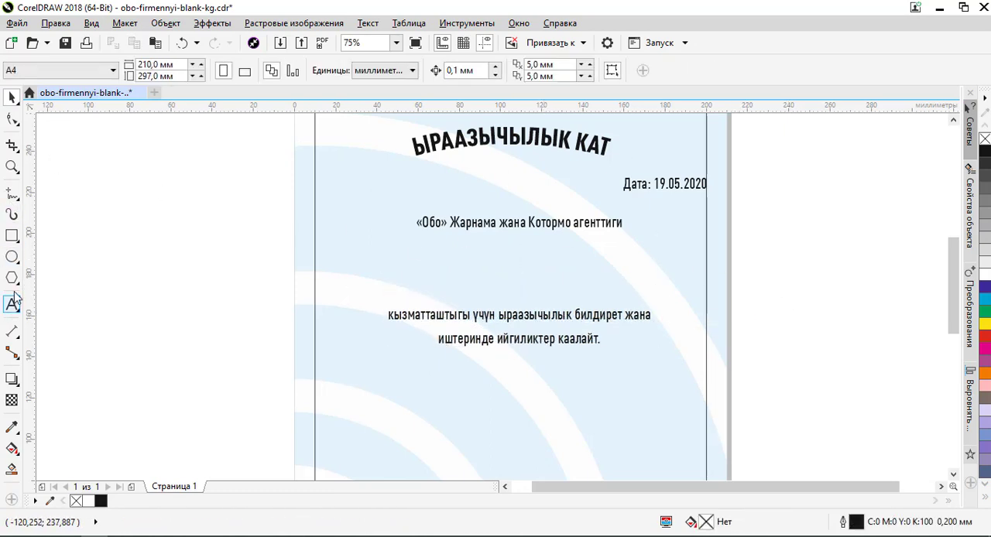
- Draw a horizontal Pen line about 157 mm long between the agency line and the thank-you sentence, with a 0.5 mm outline
{"action": "left_click", "coordinate": [16, 195]}
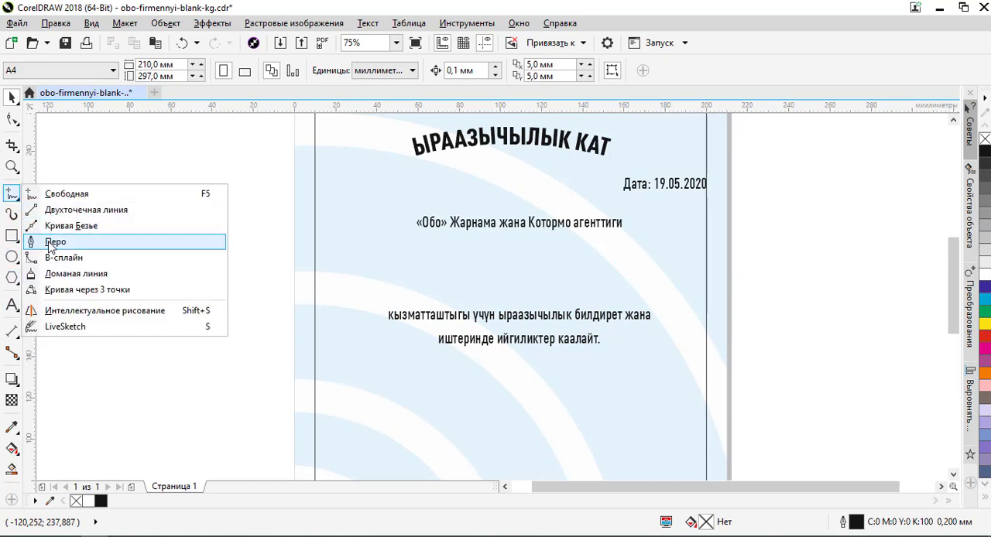
{"action": "left_click", "coordinate": [54, 242]}
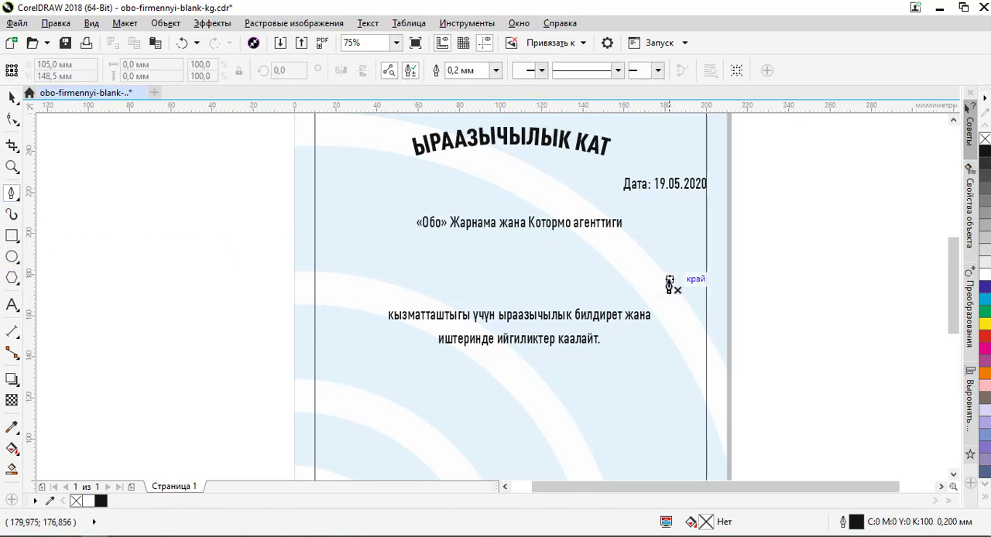
{"action": "left_click", "coordinate": [357, 282]}
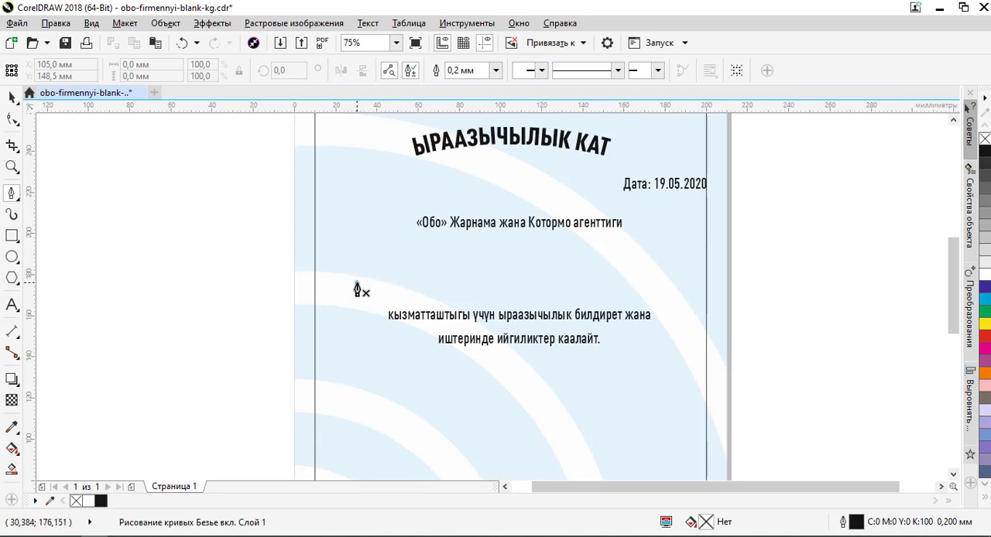
{"action": "double_click", "coordinate": [678, 287]}
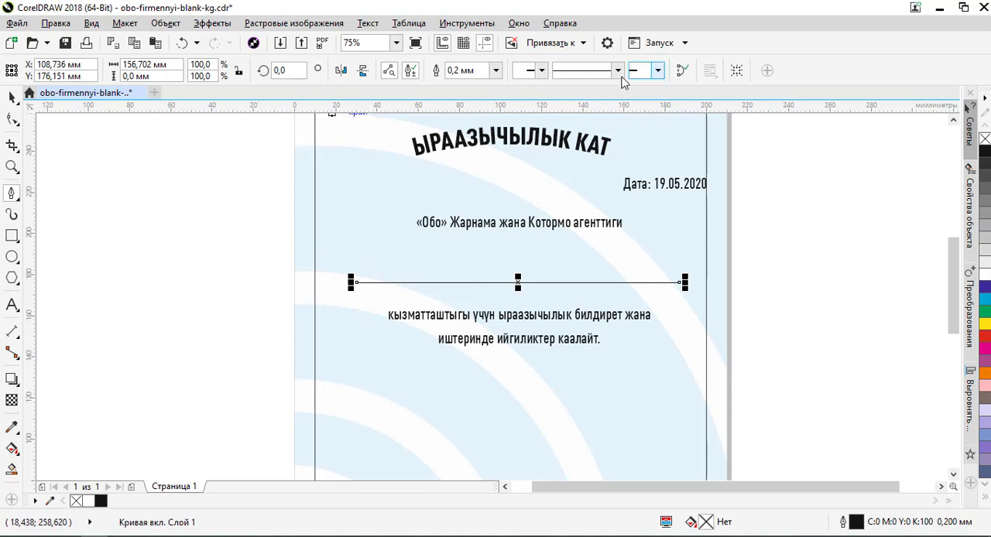
{"action": "left_click", "coordinate": [496, 70]}
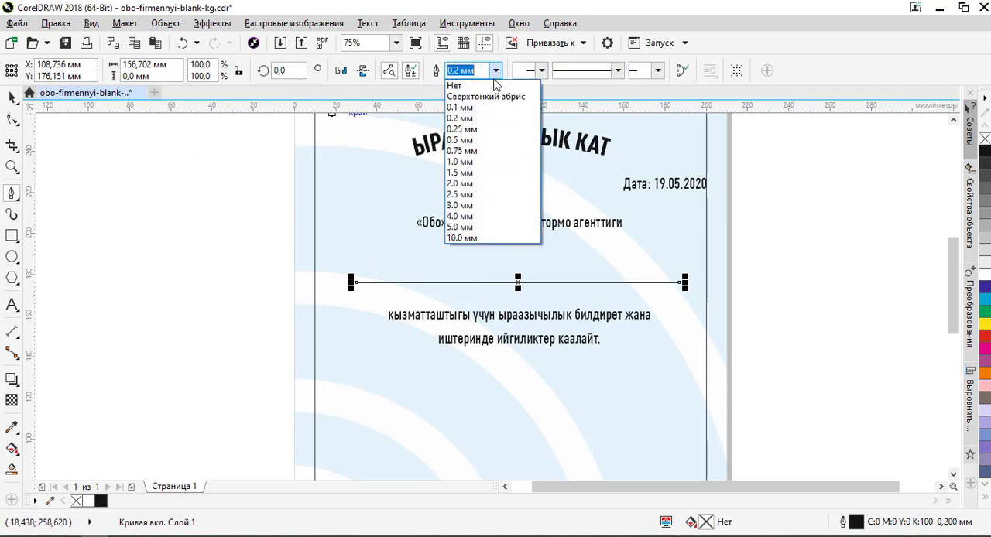
{"action": "left_click", "coordinate": [468, 141]}
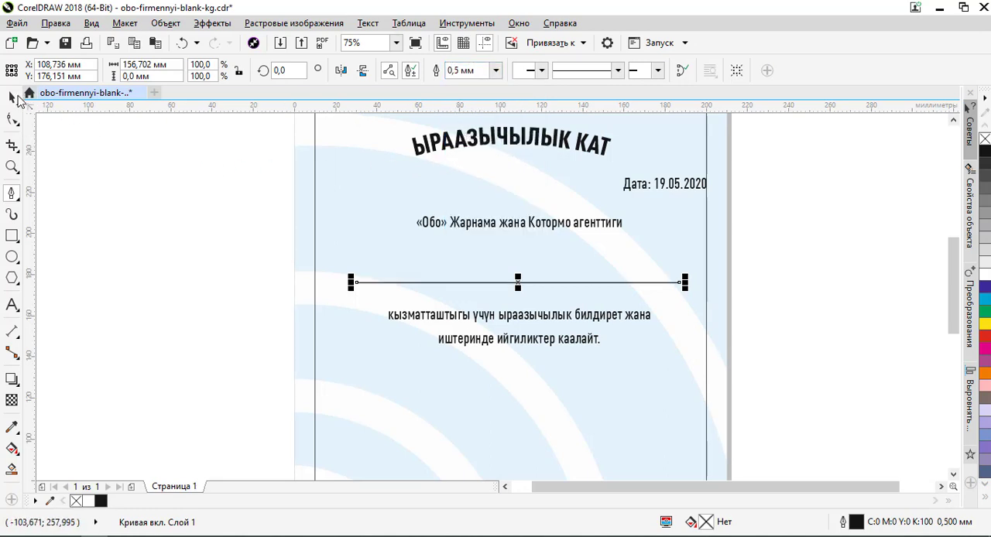
{"action": "left_click", "coordinate": [15, 97]}
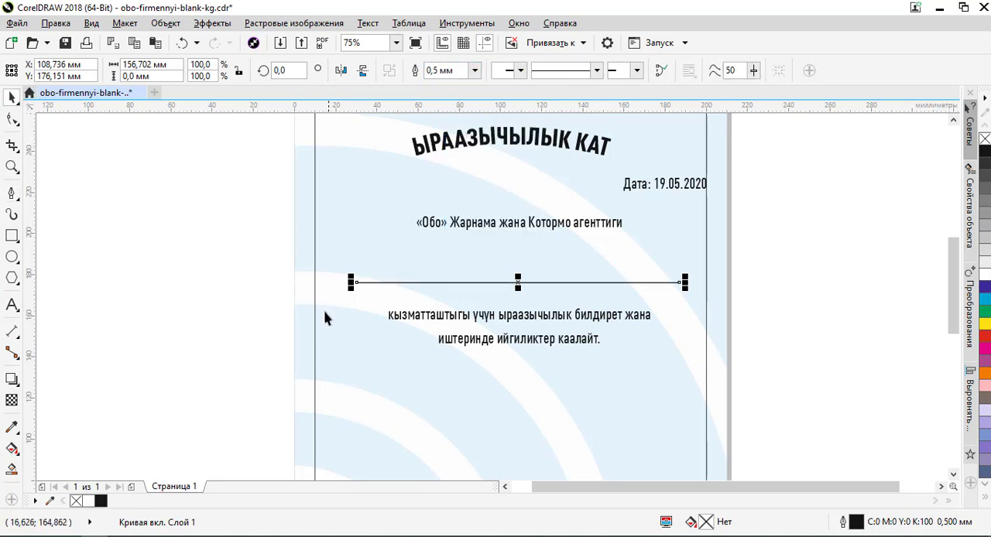
- Centre the drawn line horizontally on the rectangular page border
{"action": "left_click", "coordinate": [316, 245], "text": "shift"}
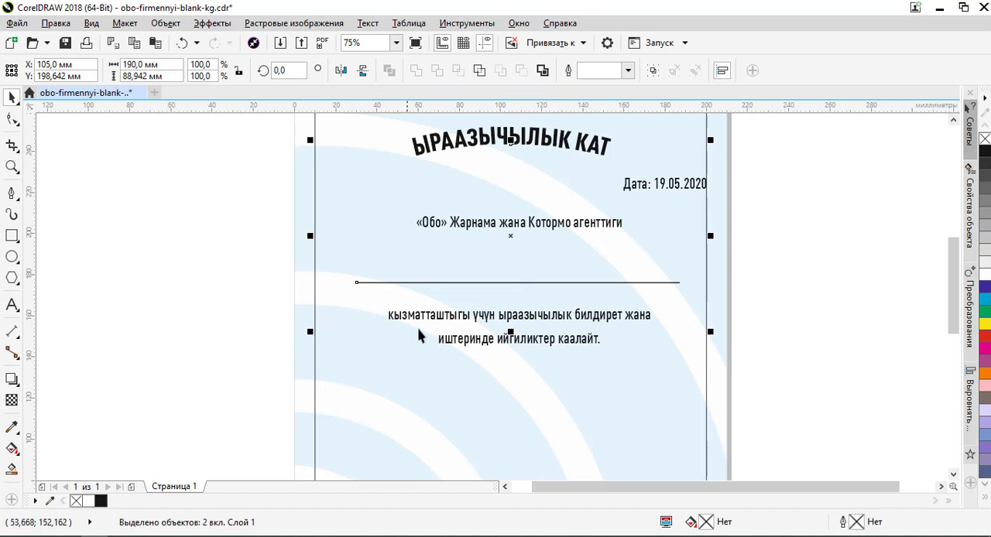
{"action": "left_click", "coordinate": [766, 274]}
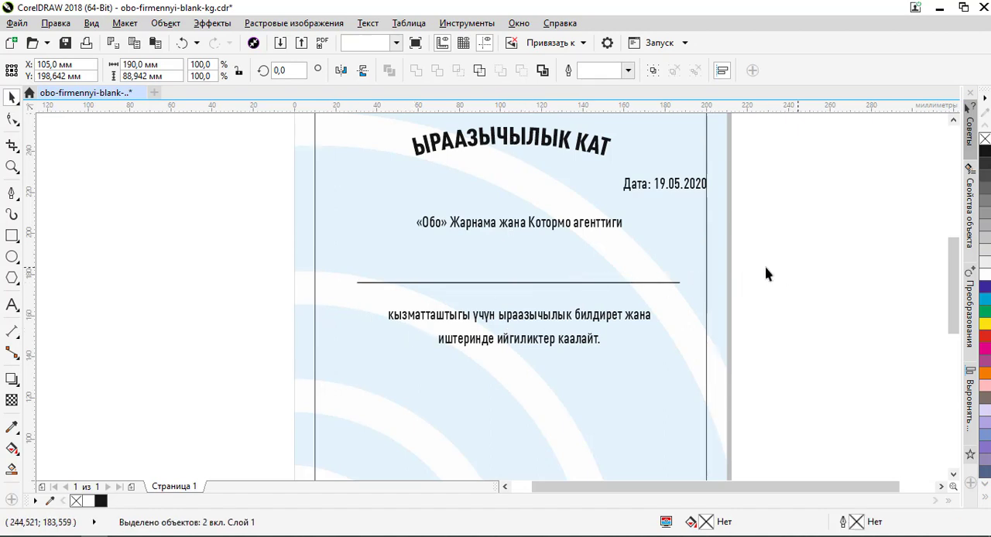
{"action": "left_click", "coordinate": [620, 290]}
{"action": "left_click", "coordinate": [705, 364], "text": "shift"}
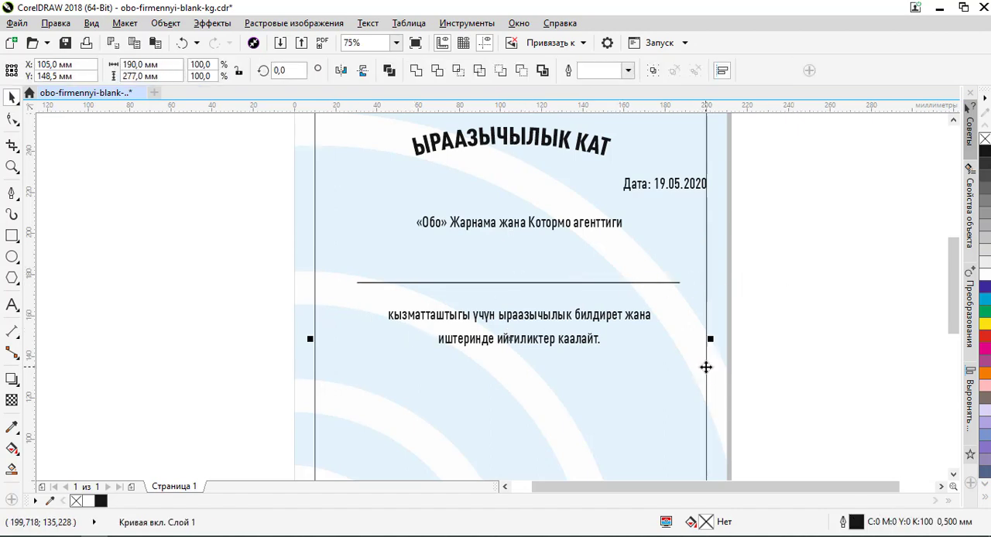
{"action": "left_click", "coordinate": [794, 328]}
- Duplicate the agency line just above the horizontal line at about X 109.4 mm, Y 188.9 mm
{"action": "scroll", "coordinate": [646, 315], "scroll_direction": "down", "scroll_amount": 1}
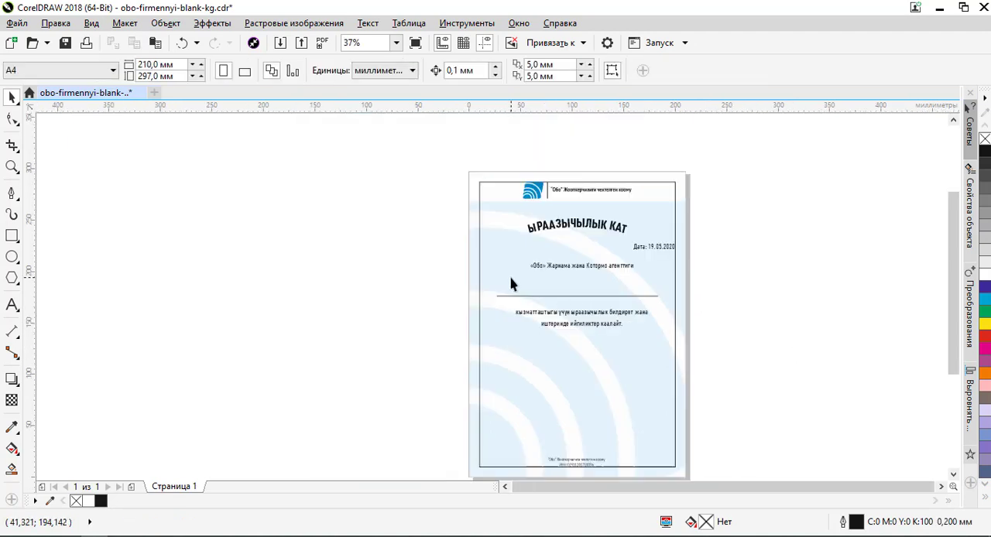
{"action": "scroll", "coordinate": [582, 293], "scroll_direction": "up", "scroll_amount": 1}
{"action": "left_click", "coordinate": [585, 284]}
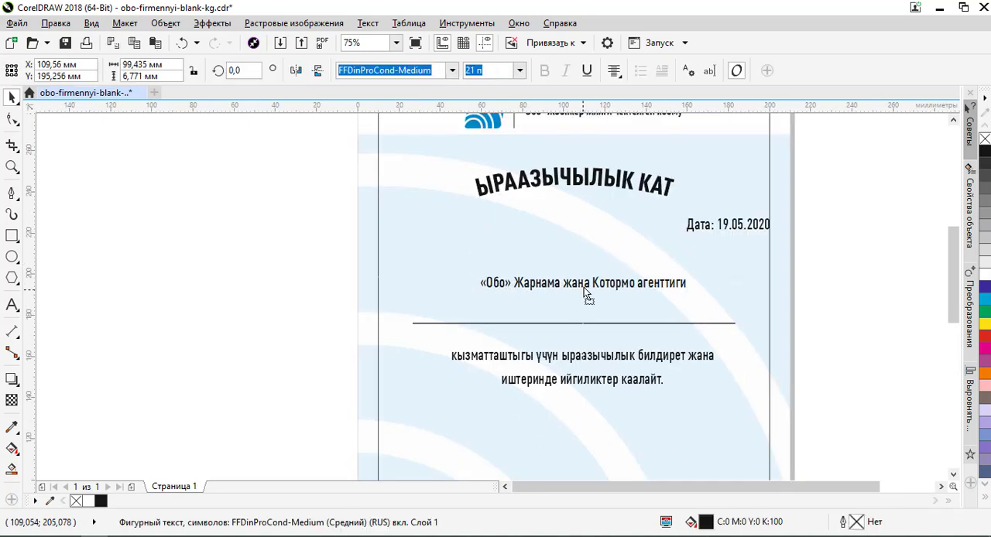
{"action": "left_click_drag", "start_coordinate": [584, 287], "coordinate": [585, 299]}
{"action": "right_click", "coordinate": [586, 301]}
{"action": "double_click", "coordinate": [586, 299]}
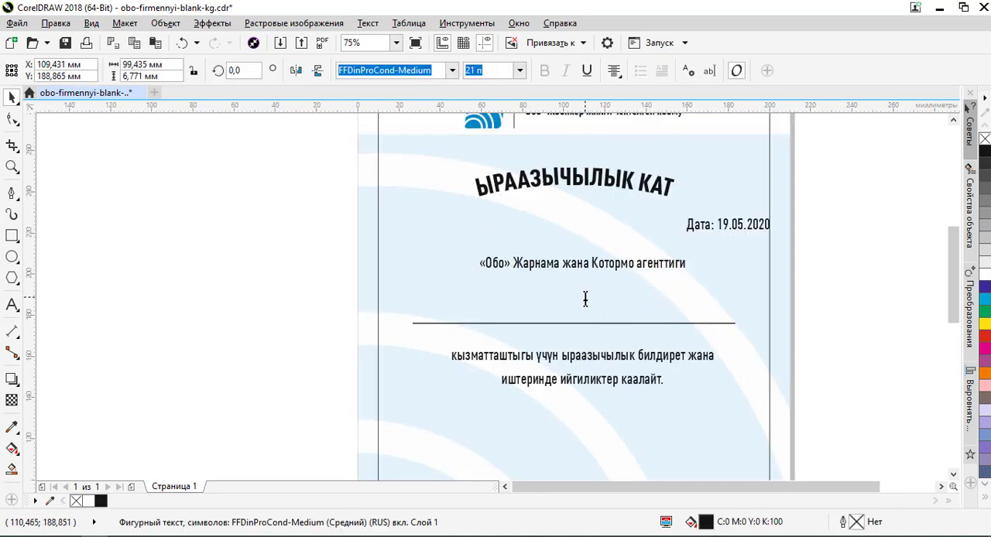
{"action": "key", "text": "ctrl+a"}
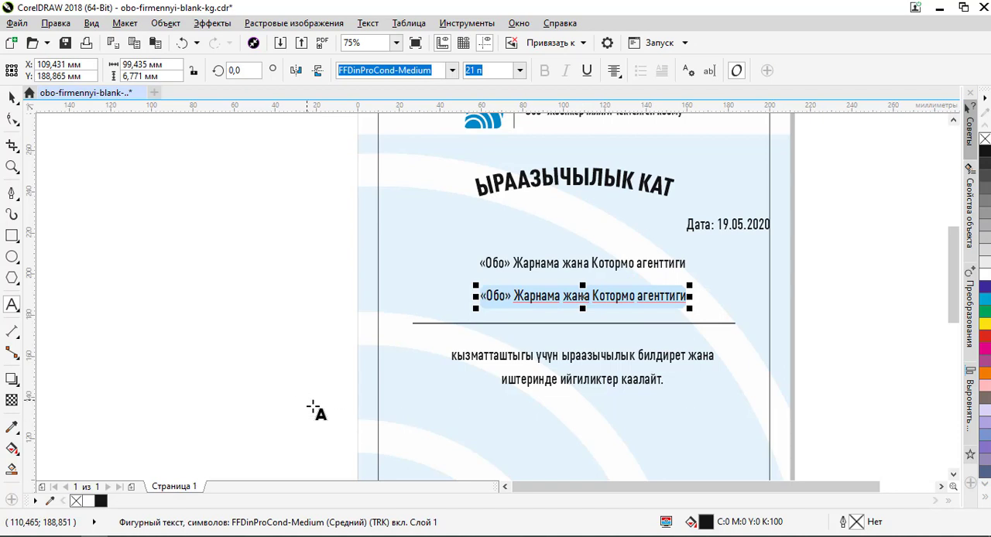
{"action": "left_click", "coordinate": [202, 536]}
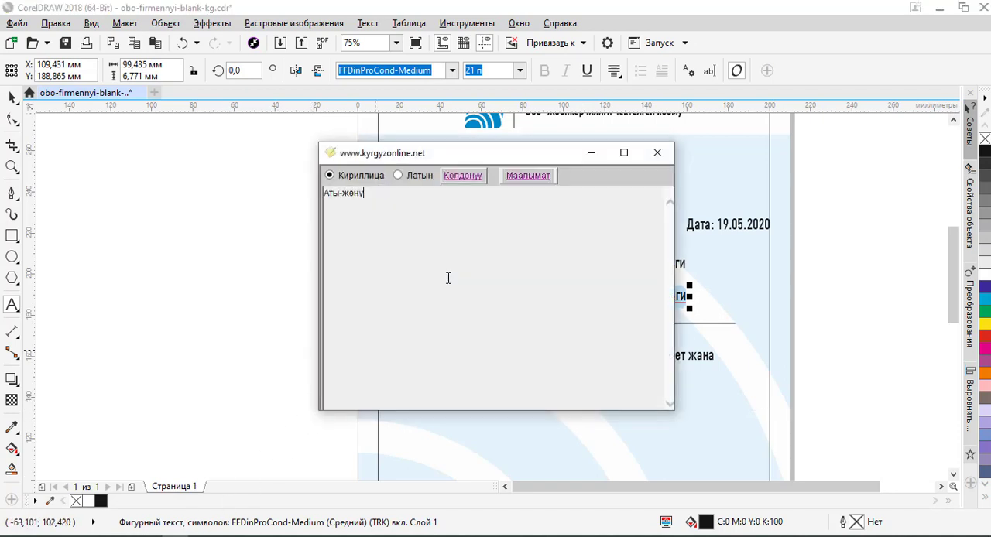
{"action": "key", "text": "ctrl+a"}
{"action": "key", "text": "ctrl+c"}
{"action": "key", "text": "alt+Tab"}
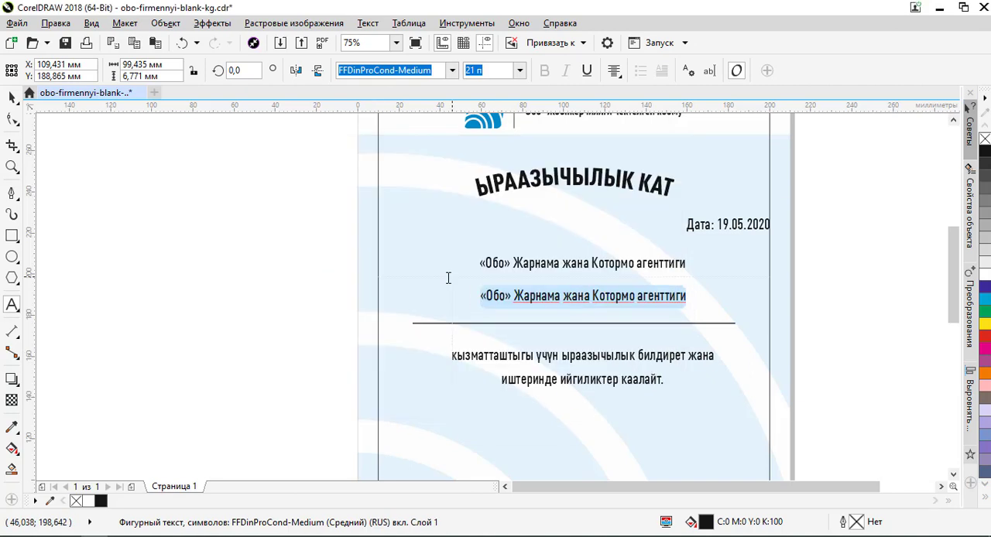
{"action": "key", "text": "ctrl+v"}
{"action": "left_click", "coordinate": [12, 97]}
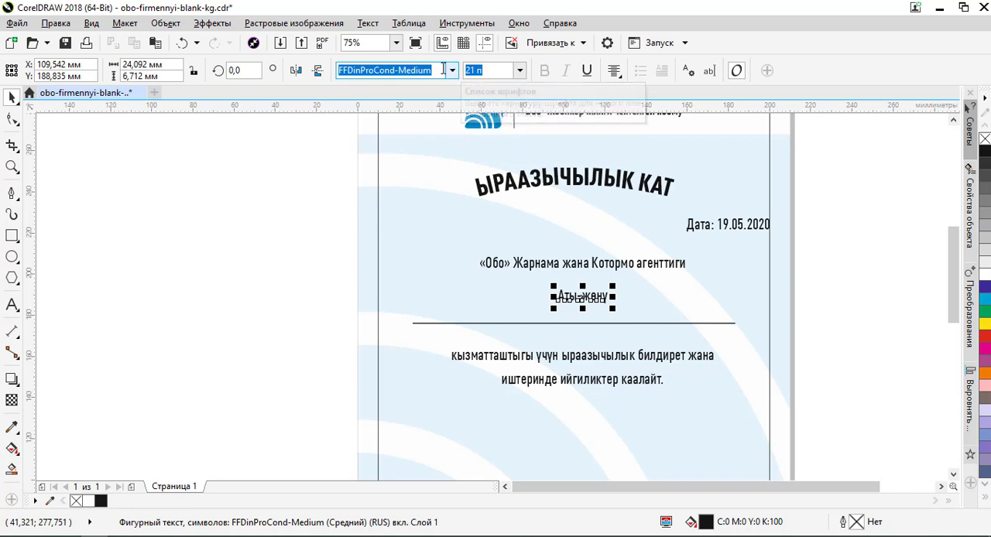
- Set the placeholder Аты-жөнү in the KZ Good Vibes Pro font at 34 pt
{"action": "type", "text": "kZg"}
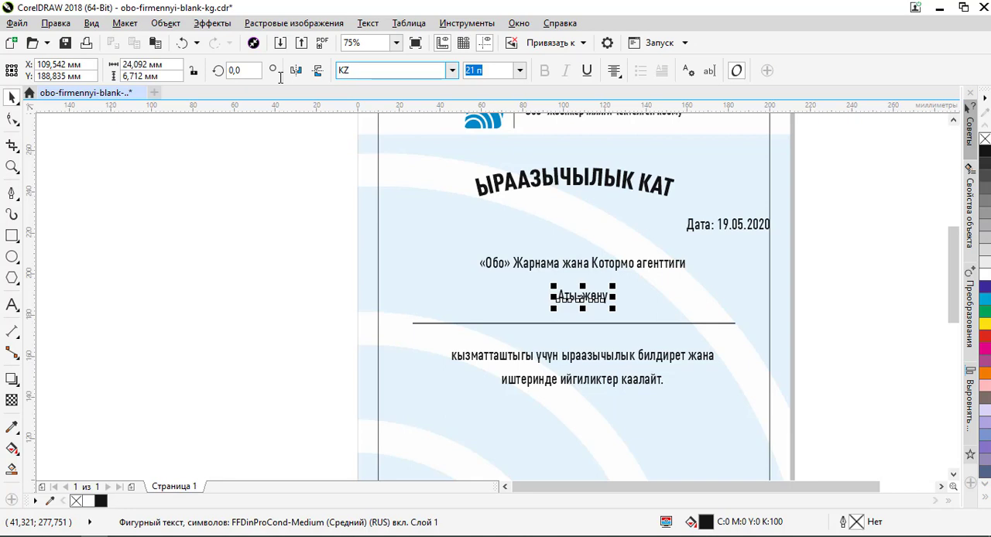
{"action": "type", "text": "Z"}
{"action": "key", "text": "Return"}
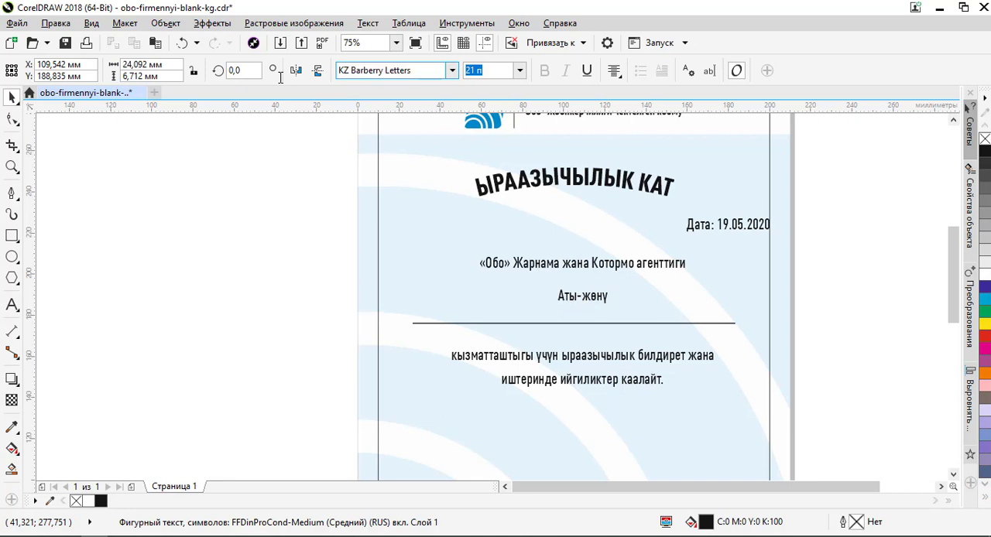
{"action": "left_click", "coordinate": [452, 71]}
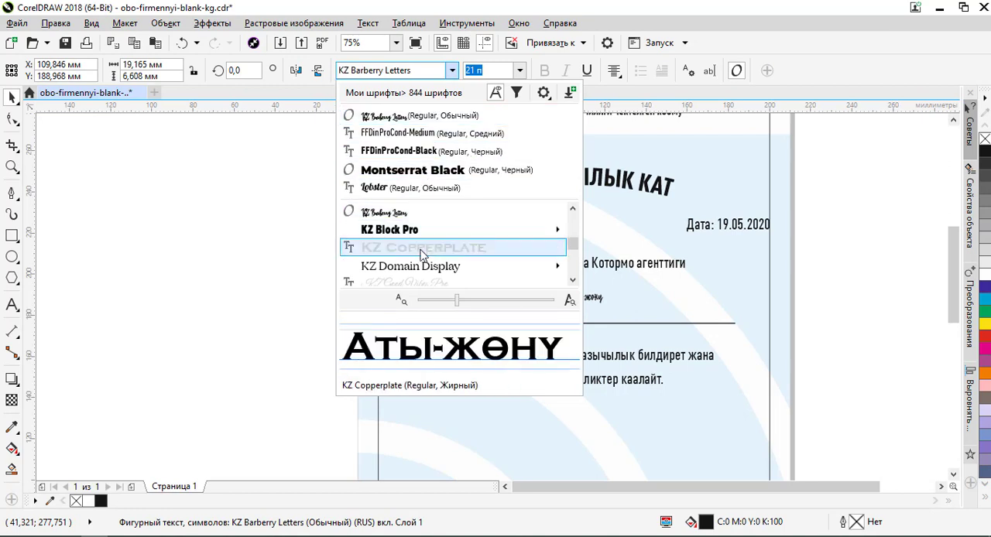
{"action": "scroll", "coordinate": [422, 247], "scroll_direction": "down", "scroll_amount": 1}
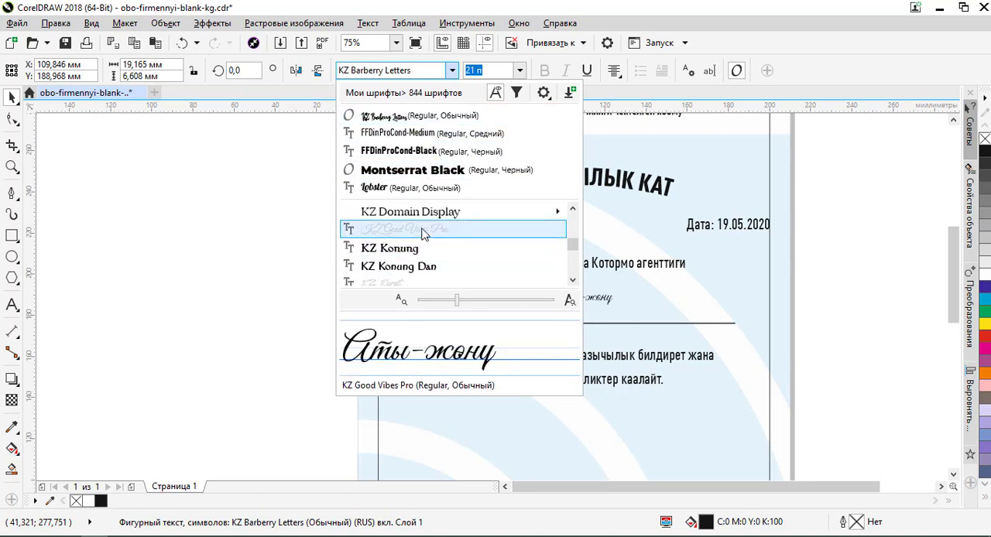
{"action": "left_click", "coordinate": [423, 231]}
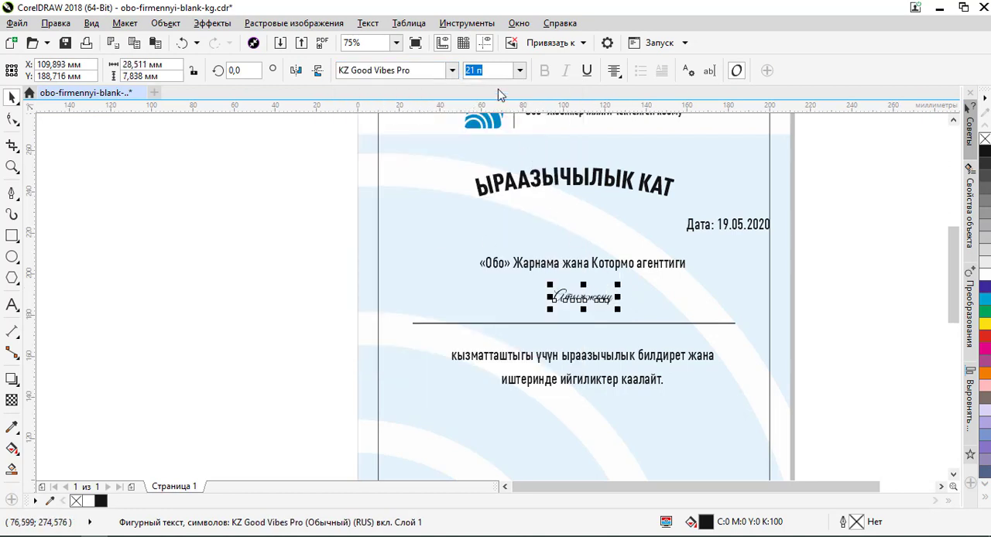
{"action": "type", "text": "3"}
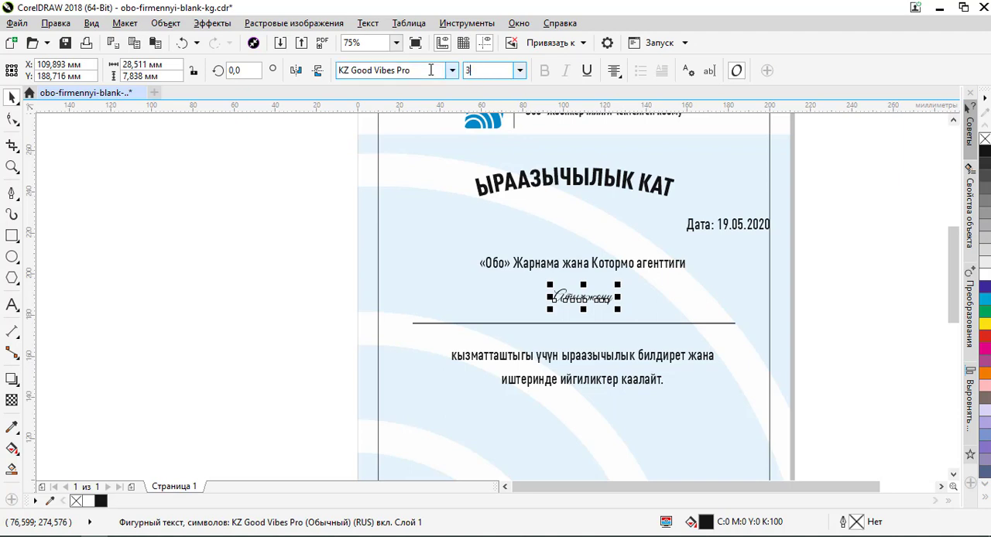
{"action": "type", "text": "4"}
{"action": "key", "text": "Return"}
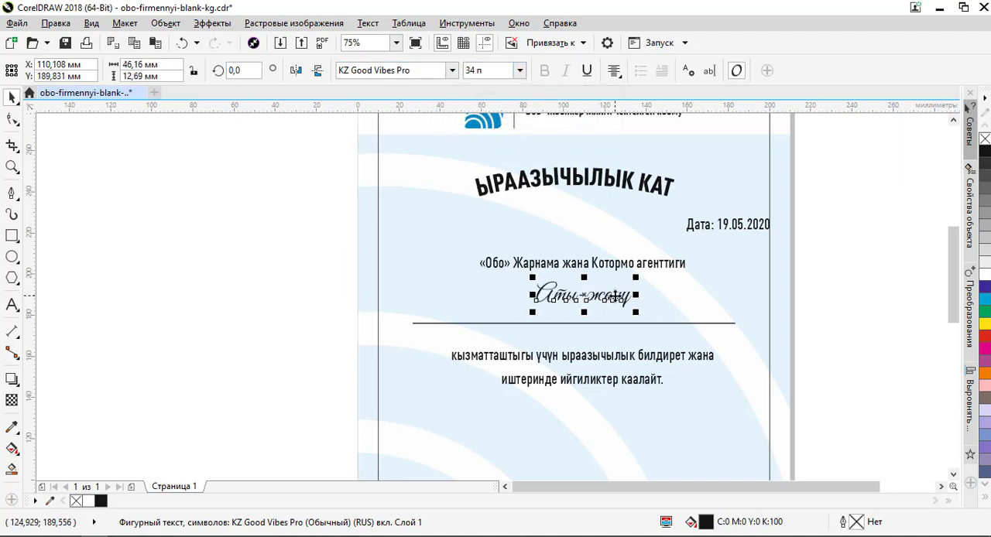
- Lower the placeholder Аты-жөнү onto the horizontal line at about Y 180.3 mm and the agency line just above it at about Y 195.3 mm
{"action": "scroll", "coordinate": [616, 295], "scroll_direction": "up", "scroll_amount": 2}
{"action": "left_click_drag", "start_coordinate": [611, 299], "coordinate": [618, 345]}
{"action": "scroll", "coordinate": [619, 294], "scroll_direction": "down", "scroll_amount": 1}
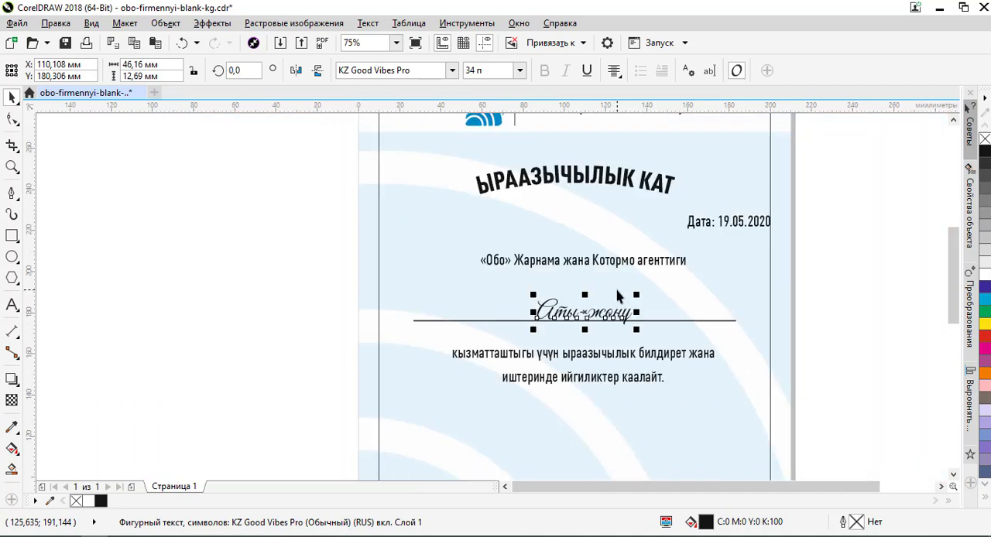
{"action": "left_click", "coordinate": [614, 265]}
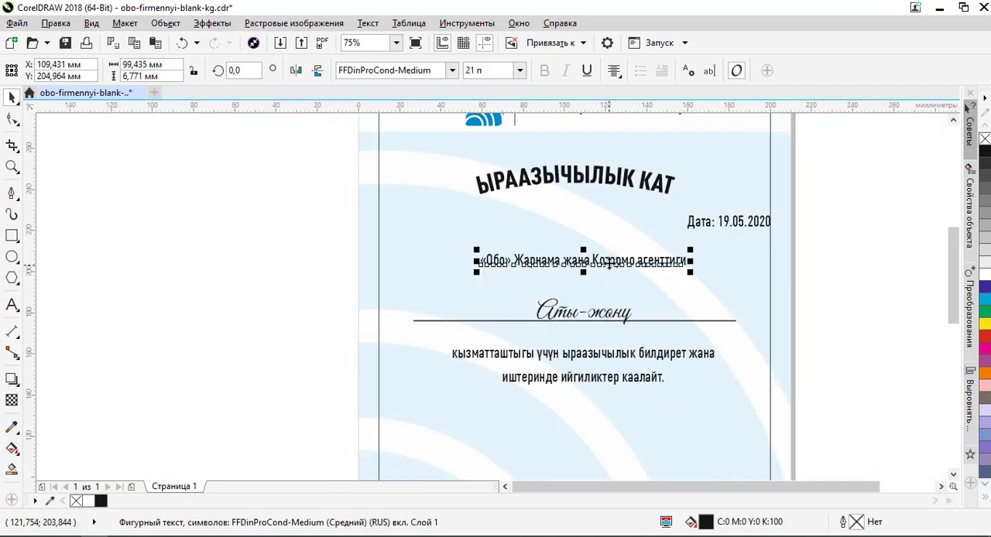
{"action": "left_click_drag", "start_coordinate": [610, 264], "coordinate": [612, 291]}
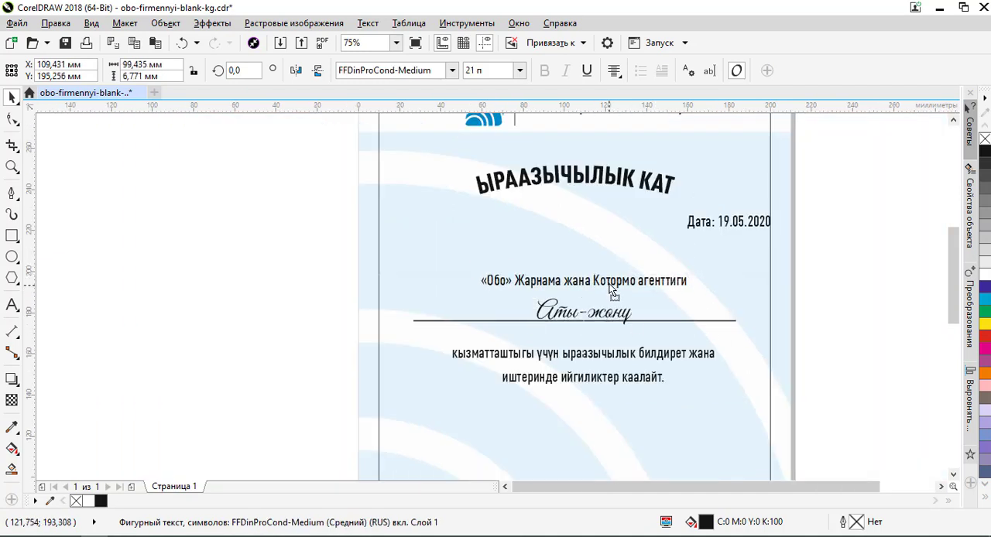
- Move the two-line thank-you sentence up closer beneath the horizontal line, to about Y 159.6 mm
{"action": "left_click", "coordinate": [603, 356]}
{"action": "scroll", "coordinate": [603, 353], "scroll_direction": "up", "scroll_amount": 1}
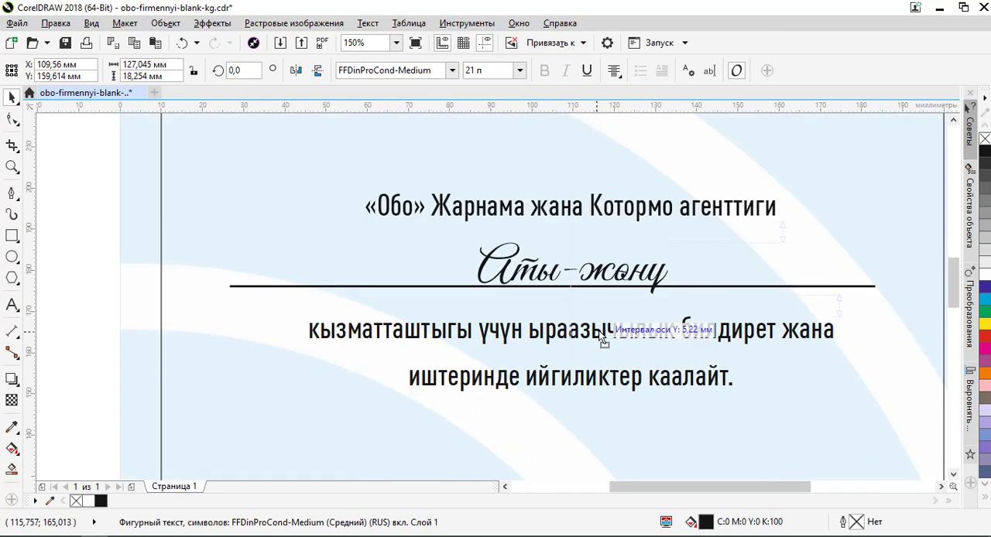
{"action": "scroll", "coordinate": [603, 350], "scroll_direction": "down", "scroll_amount": 1}
{"action": "scroll", "coordinate": [605, 325], "scroll_direction": "up", "scroll_amount": 1}
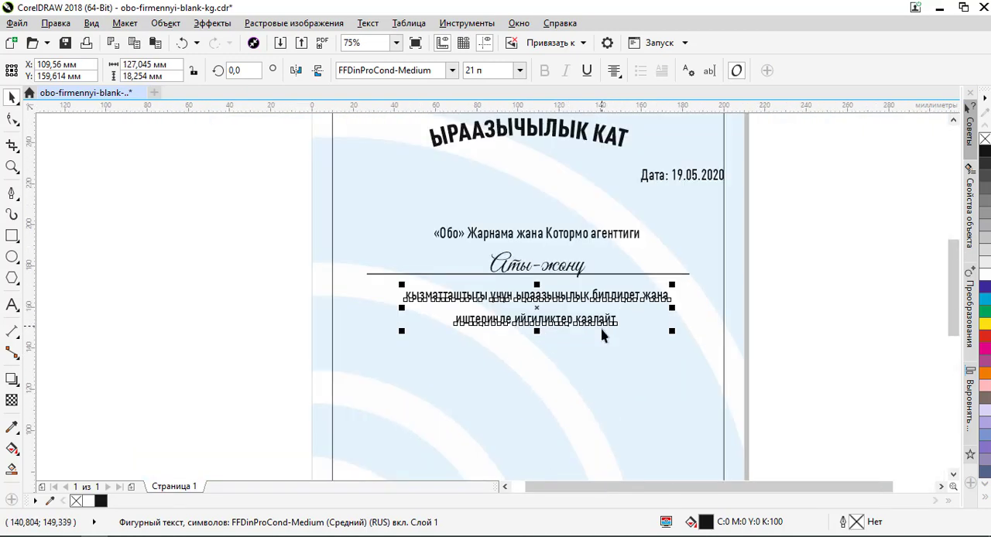
{"action": "scroll", "coordinate": [572, 240], "scroll_direction": "down", "scroll_amount": 1}
{"action": "scroll", "coordinate": [568, 243], "scroll_direction": "up", "scroll_amount": 2}
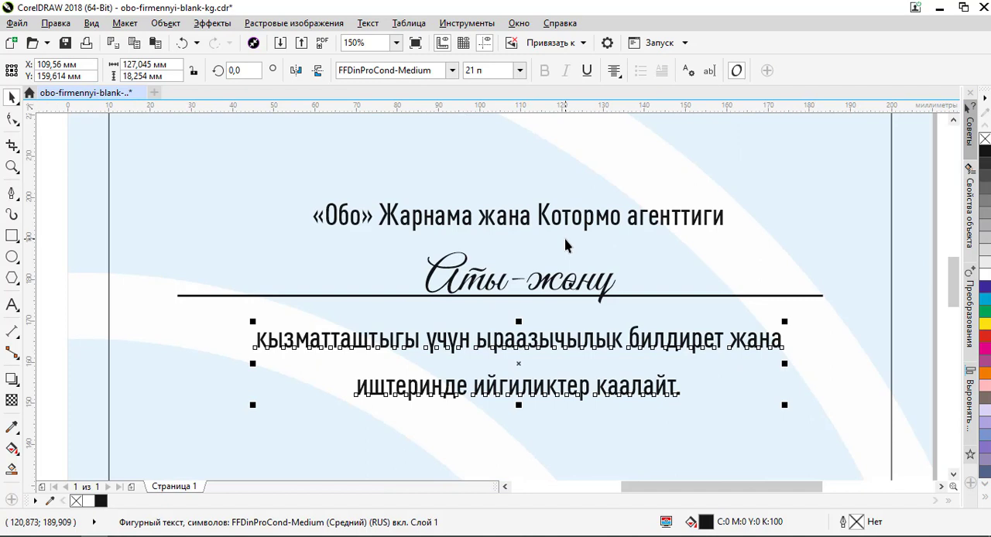
{"action": "scroll", "coordinate": [565, 245], "scroll_direction": "down", "scroll_amount": 2}
{"action": "left_click", "coordinate": [716, 229]}
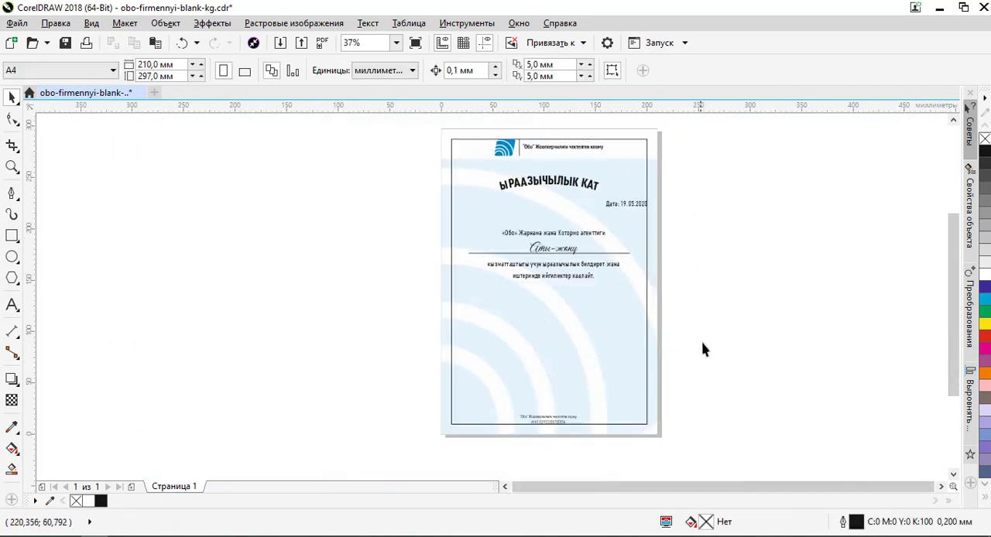
{"action": "scroll", "coordinate": [576, 258], "scroll_direction": "up", "scroll_amount": 2}
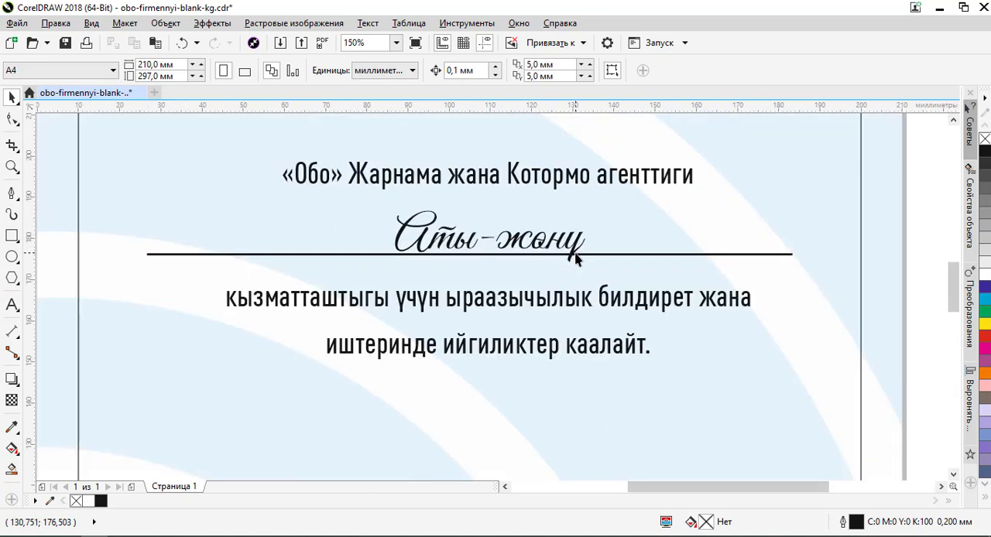
{"action": "scroll", "coordinate": [576, 258], "scroll_direction": "down", "scroll_amount": 2}
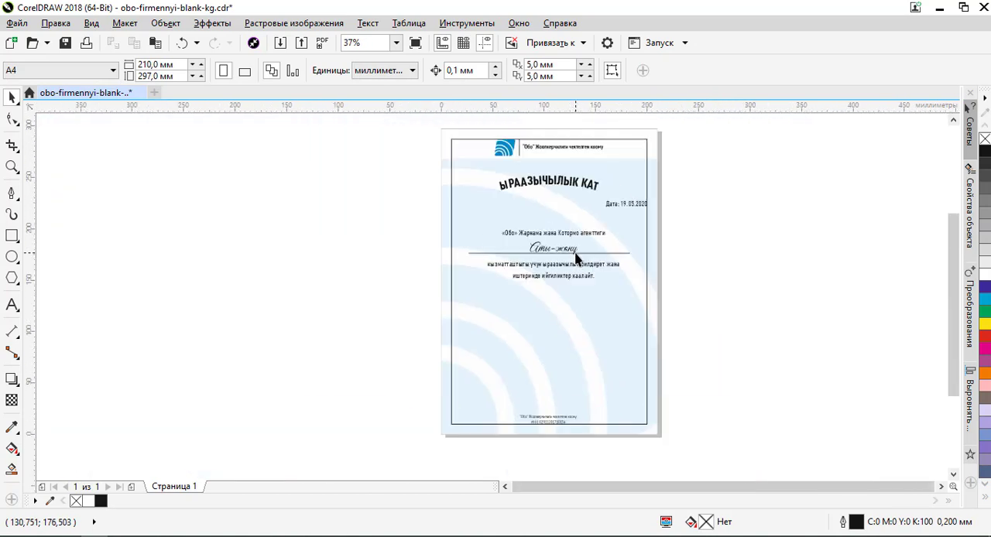
- Move the date line slightly down, closer to the agency line, keeping it against the right border
{"action": "left_click", "coordinate": [636, 210]}
{"action": "scroll", "coordinate": [637, 211], "scroll_direction": "up", "scroll_amount": 1}
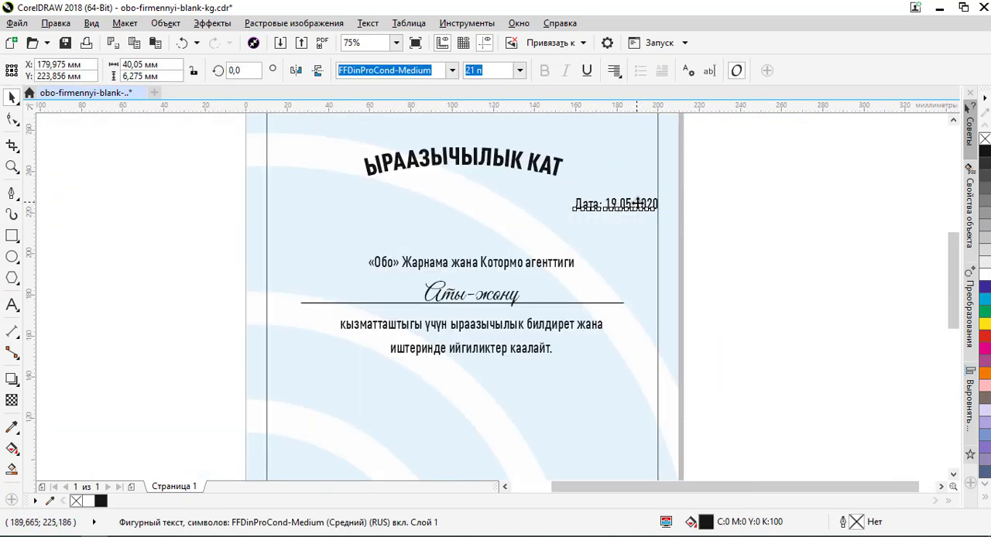
{"action": "left_click", "coordinate": [764, 232]}
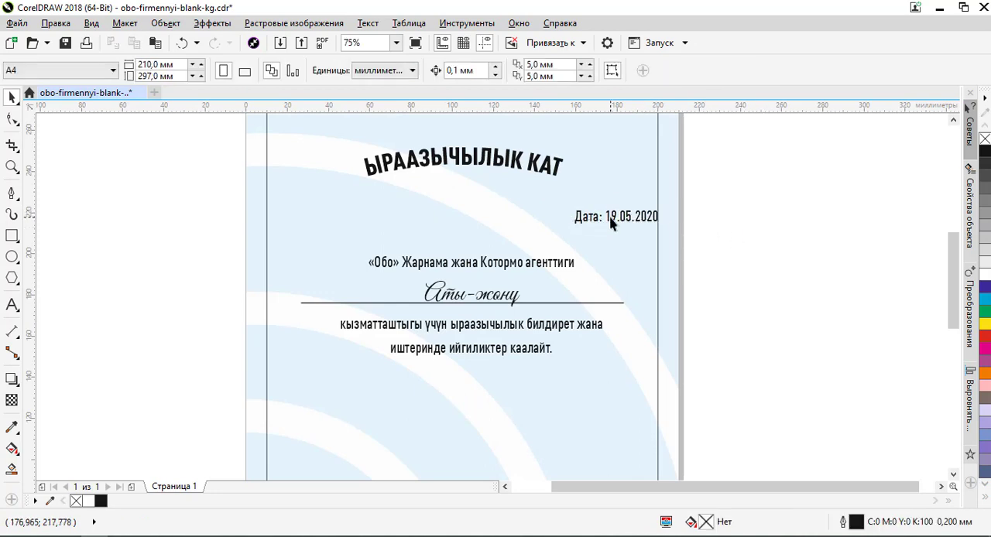
{"action": "scroll", "coordinate": [609, 224], "scroll_direction": "down", "scroll_amount": 1}
{"action": "scroll", "coordinate": [557, 279], "scroll_direction": "up", "scroll_amount": 1}
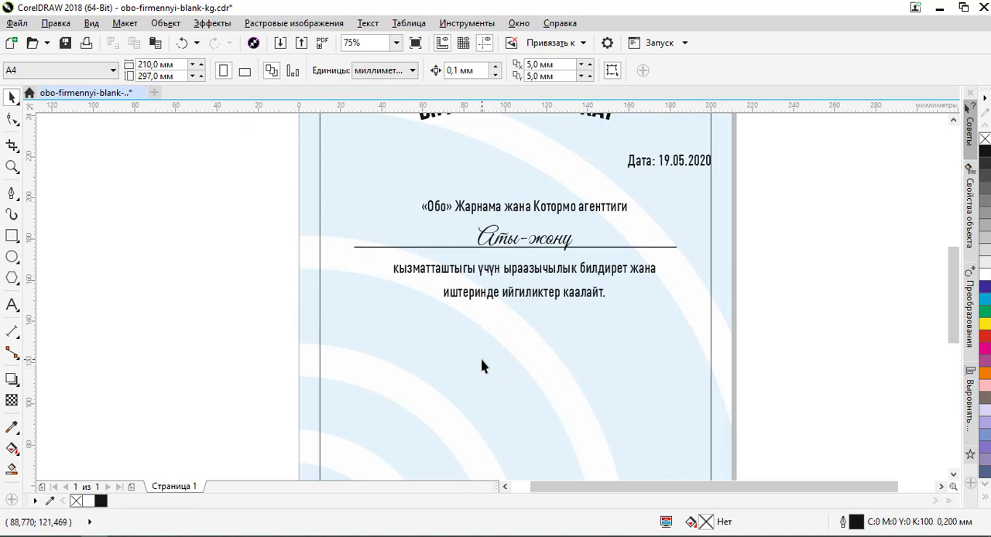
- Copy the line "Обо" агенттигинин мүдүрү from the Notepad++ notes and return to CorelDRAW
{"action": "key", "text": "alt+Tab"}
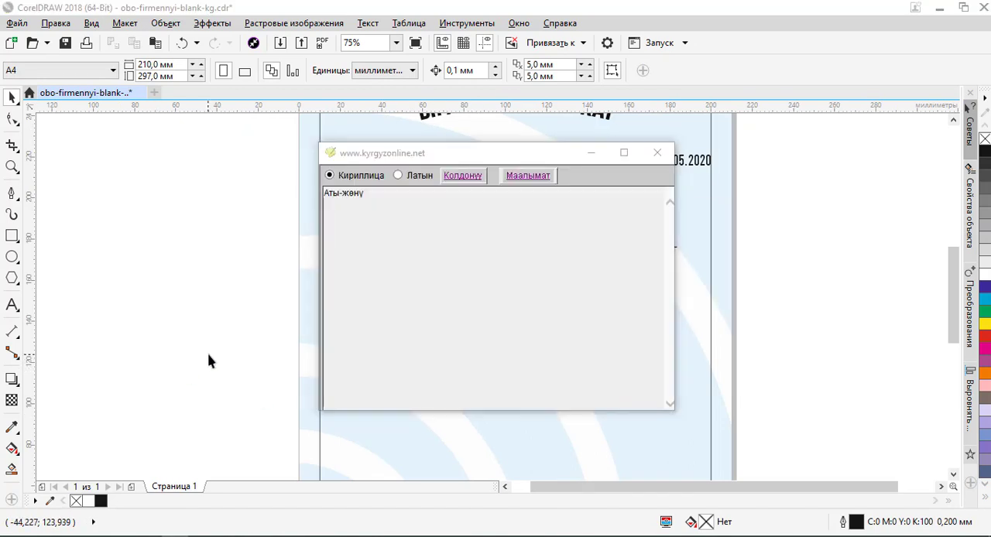
{"action": "key", "text": "alt+Tab"}
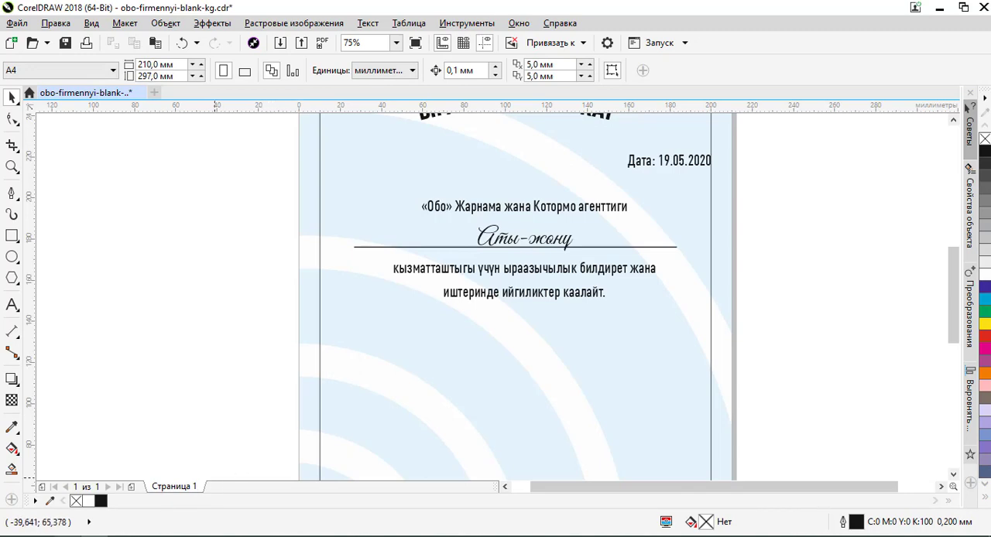
{"action": "key", "text": "alt+Tab"}
{"action": "left_click_drag", "start_coordinate": [312, 289], "coordinate": [603, 289]}
{"action": "key", "text": "ctrl+c"}
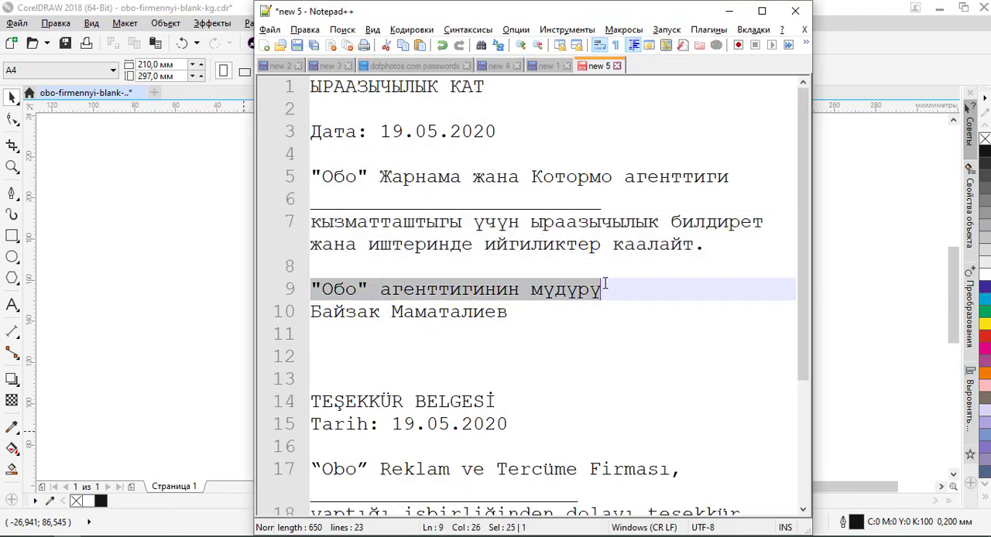
{"action": "key", "text": "alt+Tab"}
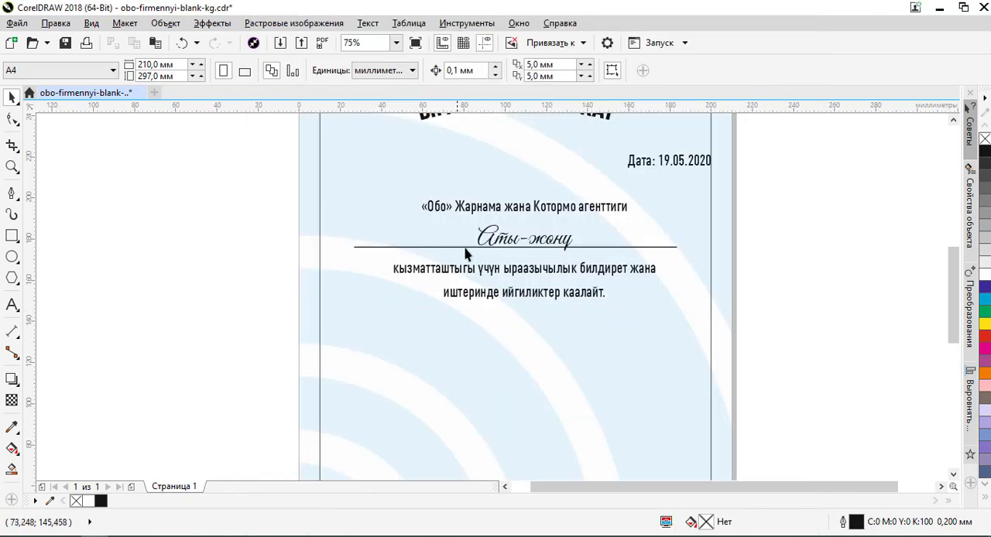
- Duplicate the agency line below the thank-you sentence at about X 59.7 mm, Y 115.9 mm, and replace its text with the copied director line
{"action": "left_click", "coordinate": [472, 209]}
{"action": "left_click_drag", "start_coordinate": [489, 208], "coordinate": [389, 370]}
{"action": "double_click", "coordinate": [392, 370]}
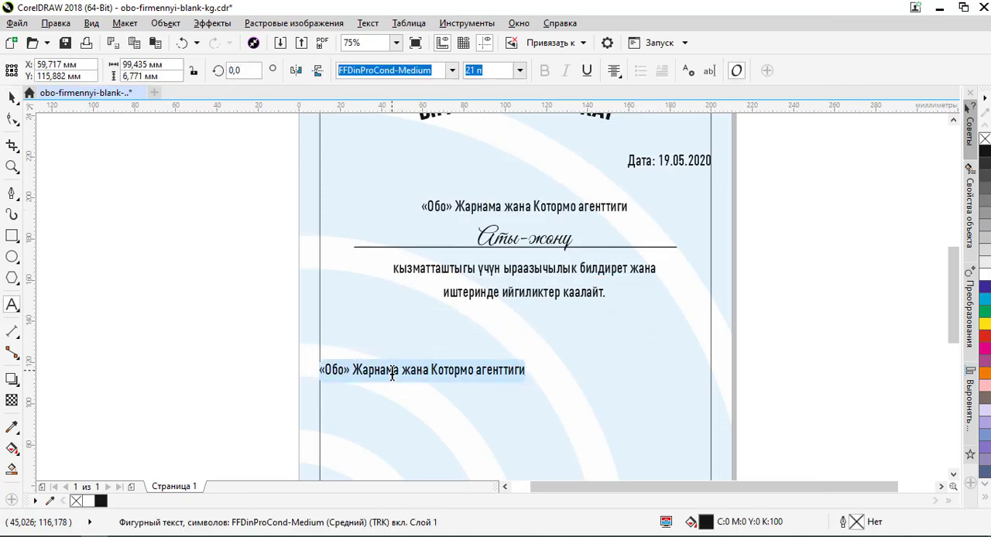
{"action": "key", "text": "ctrl+a"}
{"action": "key", "text": "ctrl+v"}
- Replace the straight quotes around Обо in the director line with the guillemets « and »
{"action": "scroll", "coordinate": [347, 361], "scroll_direction": "up", "scroll_amount": 2}
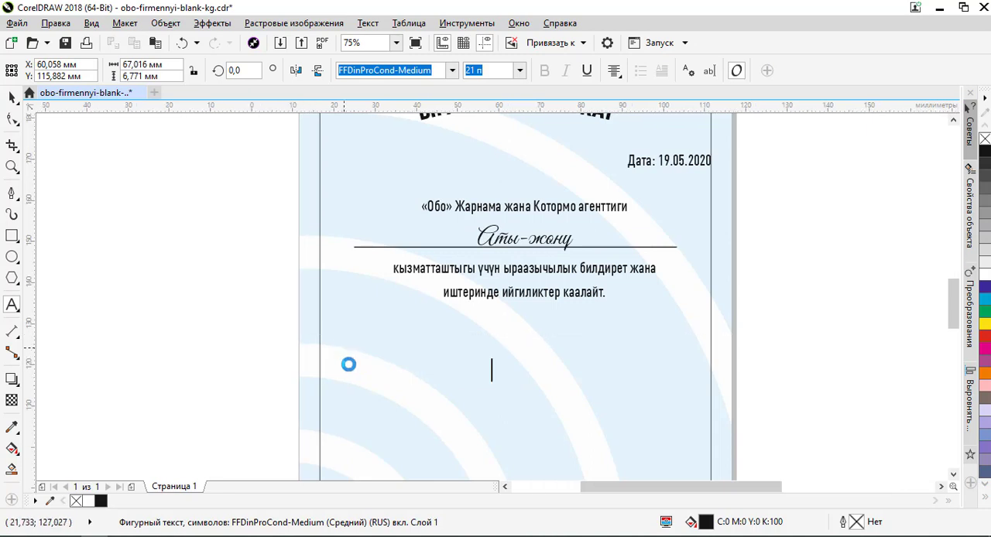
{"action": "left_click", "coordinate": [367, 378]}
{"action": "left_click_drag", "start_coordinate": [366, 376], "coordinate": [408, 380]}
{"action": "type", "text": "«Обо"}
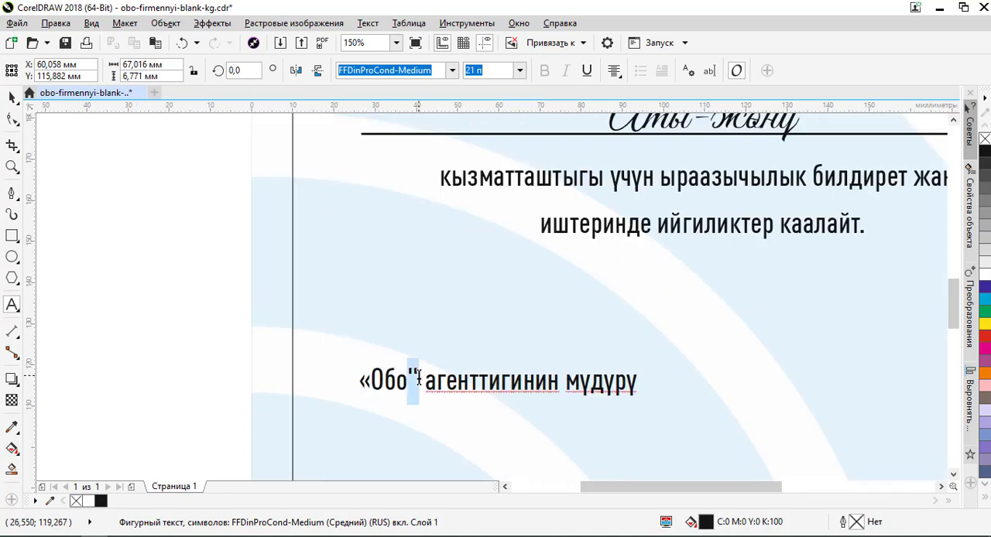
{"action": "type", "text": "»"}
- Left-align the director line's text and align the object to the left edge of the rectangular page border
{"action": "left_click", "coordinate": [13, 100]}
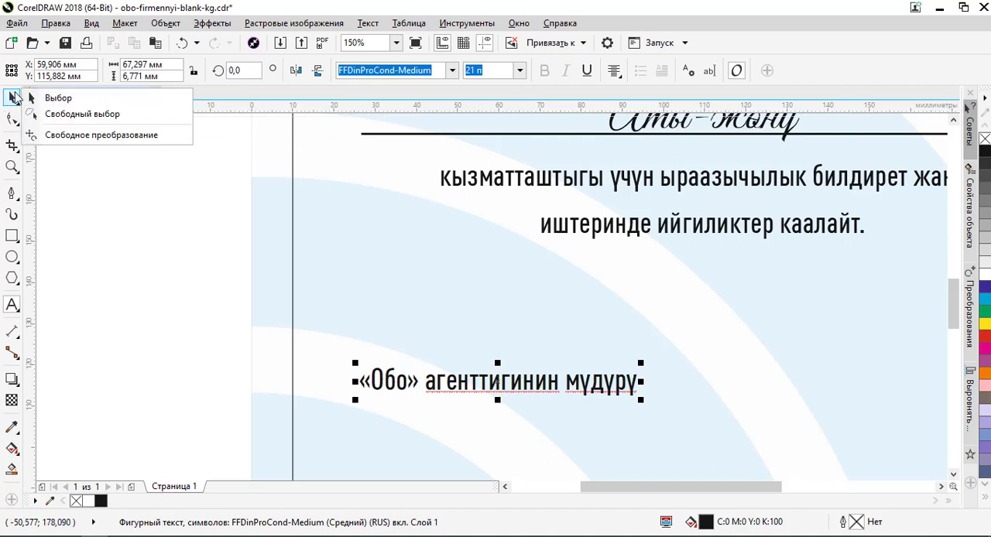
{"action": "left_click", "coordinate": [58, 98]}
{"action": "left_click", "coordinate": [621, 69]}
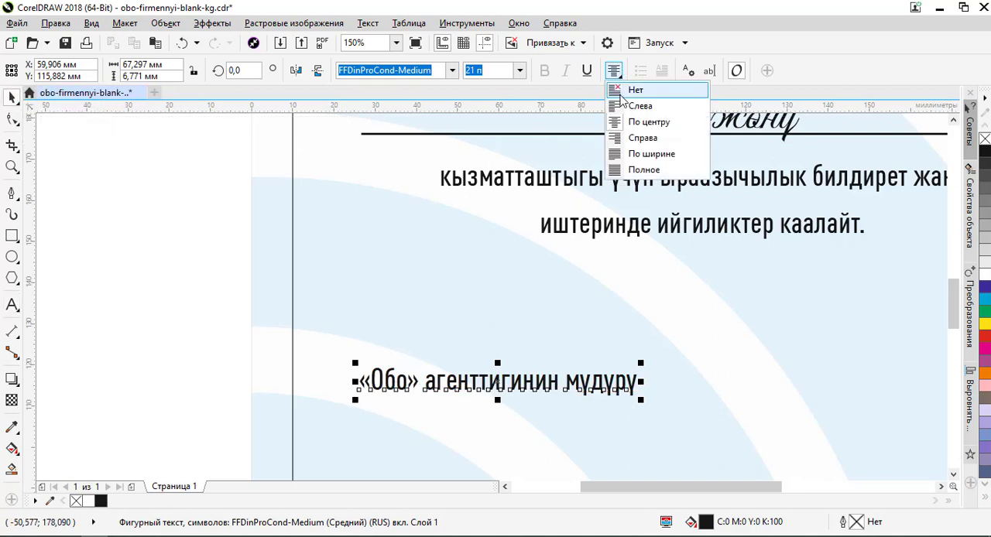
{"action": "left_click", "coordinate": [620, 107]}
{"action": "scroll", "coordinate": [503, 202], "scroll_direction": "down", "scroll_amount": 1}
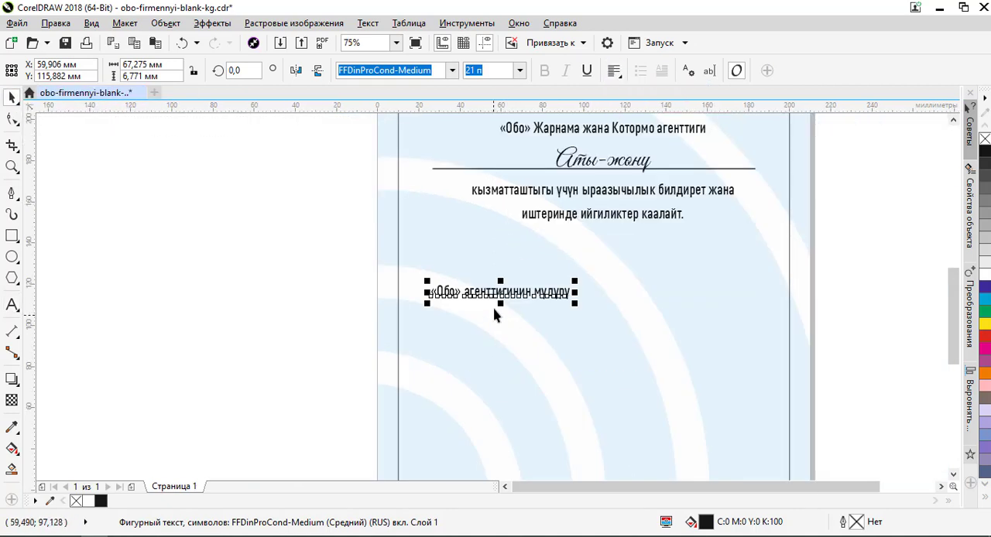
{"action": "left_click", "coordinate": [482, 339], "text": "shift"}
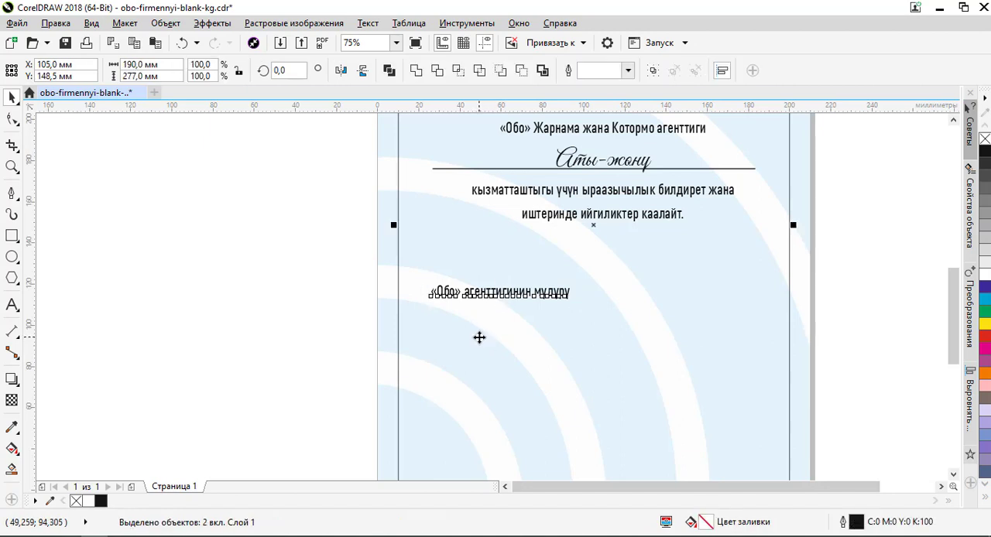
{"action": "key", "text": "l"}
{"action": "left_click", "coordinate": [301, 291]}
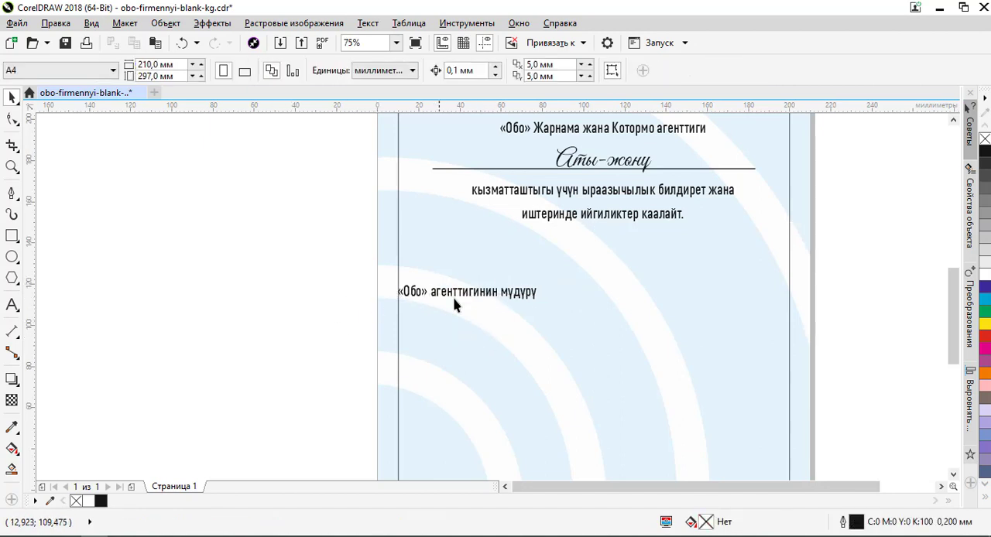
{"action": "left_click", "coordinate": [478, 294]}
{"action": "double_click", "coordinate": [489, 295]}
{"action": "left_click_drag", "start_coordinate": [492, 294], "coordinate": [688, 299]}
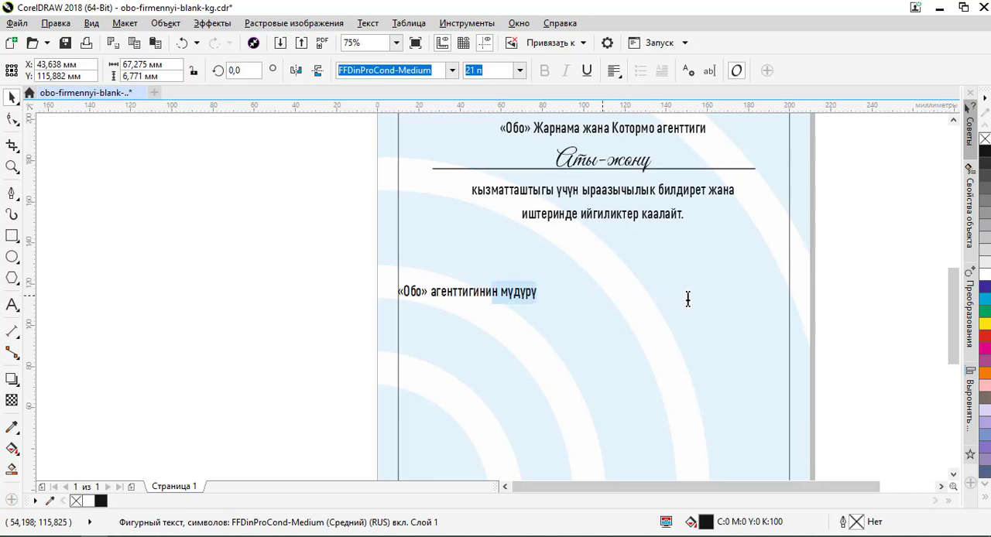
{"action": "left_click", "coordinate": [12, 96]}
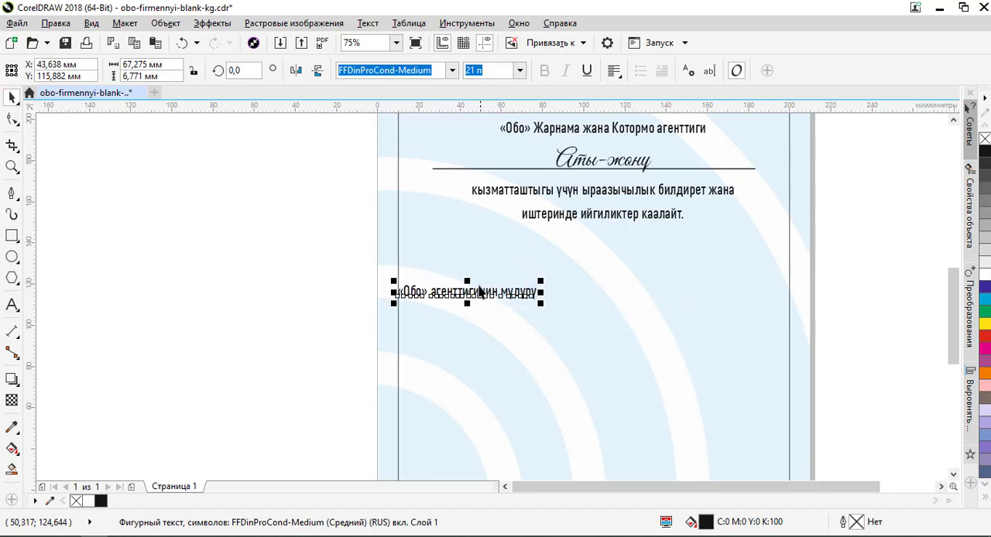
{"action": "left_click_drag", "start_coordinate": [476, 293], "coordinate": [718, 303]}
{"action": "right_click", "coordinate": [717, 304]}
{"action": "left_click", "coordinate": [676, 294]}
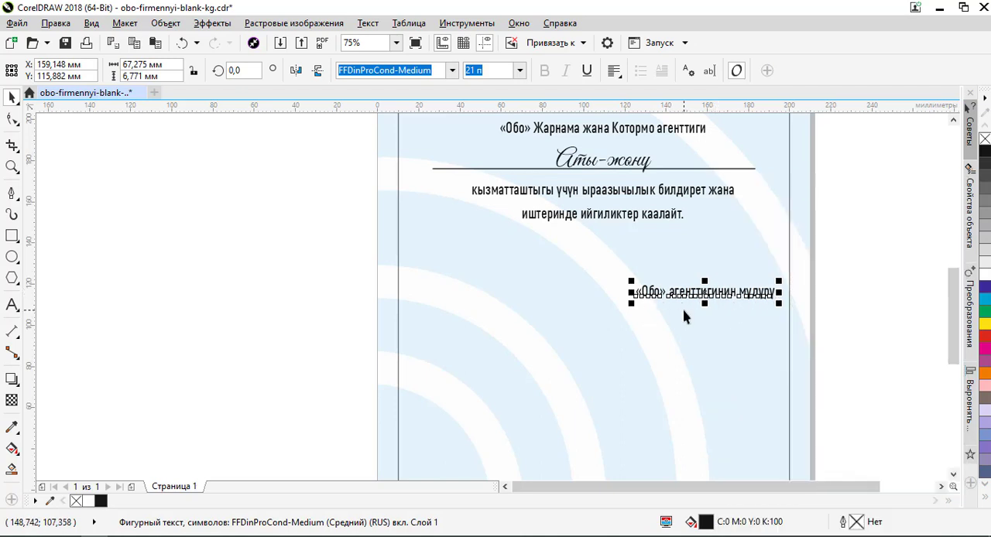
{"action": "key", "text": "ctrl+z"}
- Duplicate the director line on the same height near the right border, at about X 159.1 mm, Y 115.9 mm
{"action": "left_click_drag", "start_coordinate": [489, 295], "coordinate": [730, 298]}
{"action": "right_click", "coordinate": [727, 297]}
{"action": "left_click", "coordinate": [850, 285]}
{"action": "left_click", "coordinate": [771, 300]}
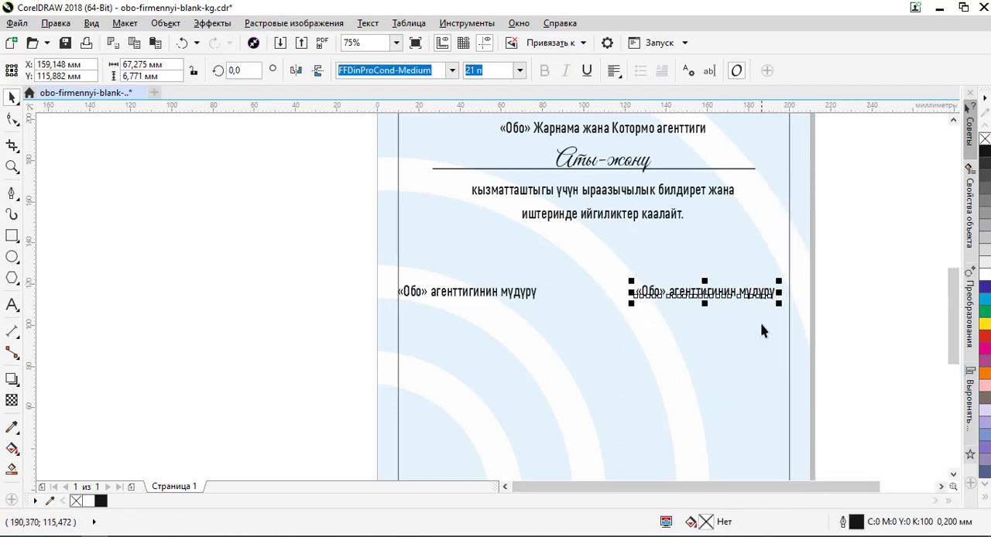
- Align the duplicated director line to the right edge of the rectangular page border and right-align its text
{"action": "left_click", "coordinate": [810, 347], "text": "shift"}
{"action": "key", "text": "r"}
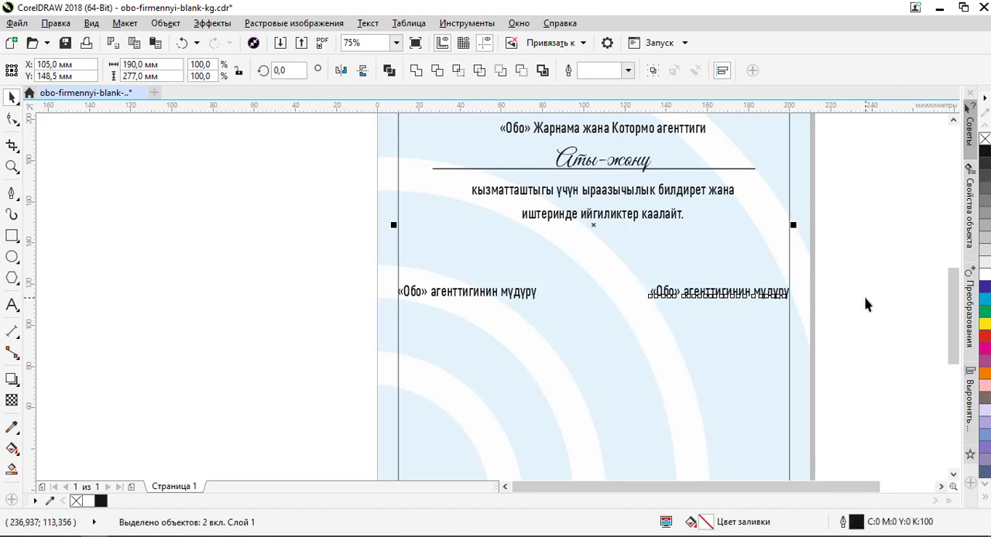
{"action": "left_click", "coordinate": [857, 306]}
{"action": "left_click", "coordinate": [772, 294]}
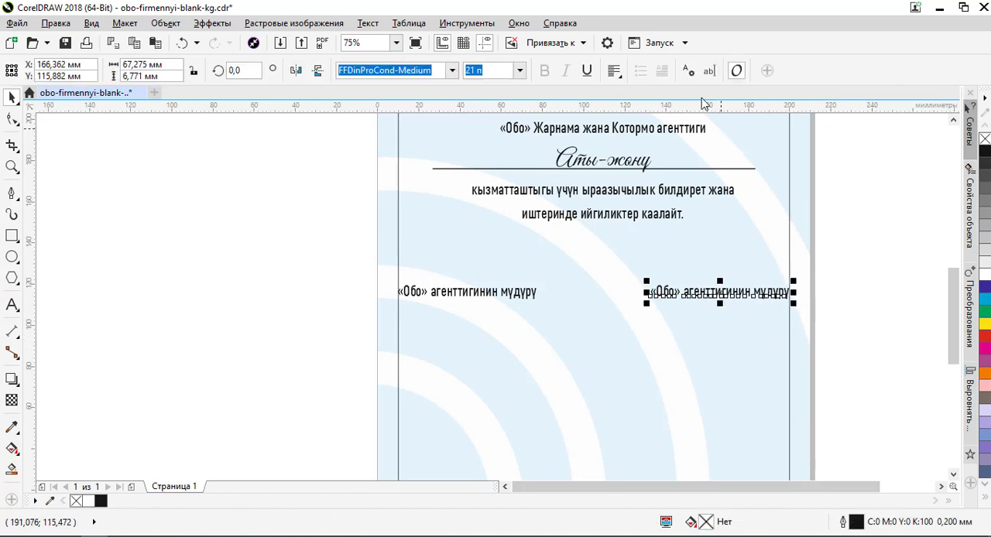
{"action": "left_click", "coordinate": [613, 70]}
{"action": "left_click", "coordinate": [643, 138]}
{"action": "left_click", "coordinate": [829, 265]}
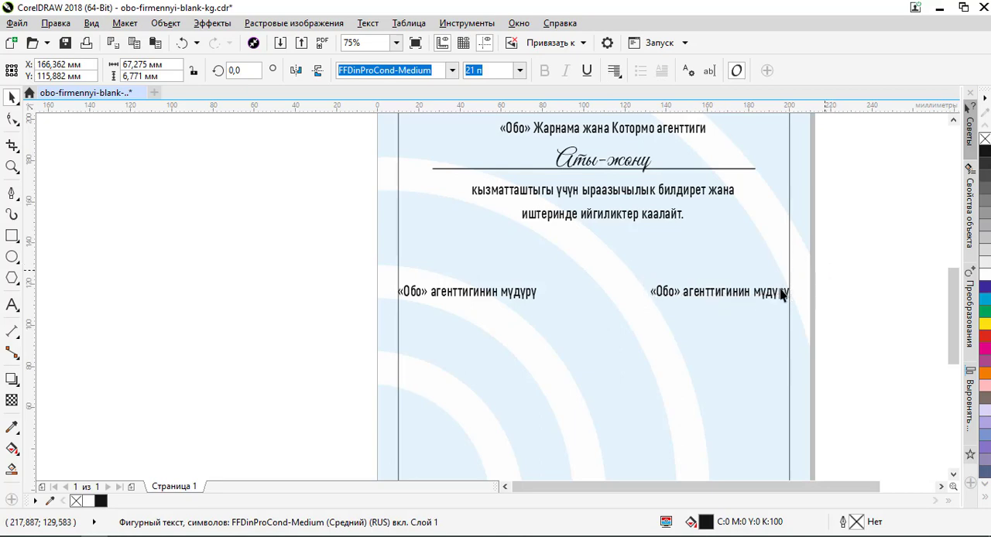
- Replace the duplicated line's text with the director's name copied from the Notepad++ notes
{"action": "left_click", "coordinate": [775, 292]}
{"action": "key", "text": "alt+Tab"}
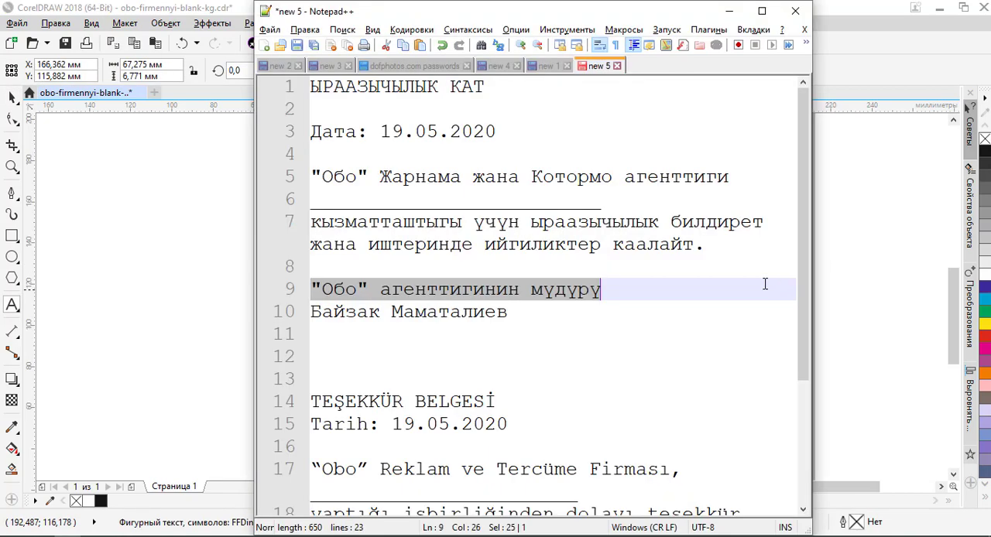
{"action": "left_click_drag", "start_coordinate": [511, 313], "coordinate": [251, 322]}
{"action": "key", "text": "ctrl+c"}
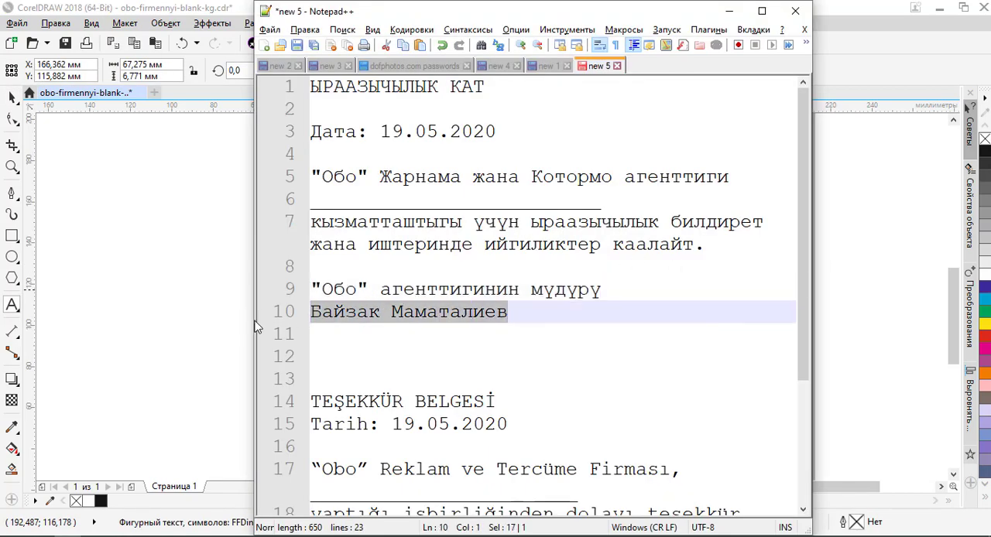
{"action": "key", "text": "alt+Tab"}
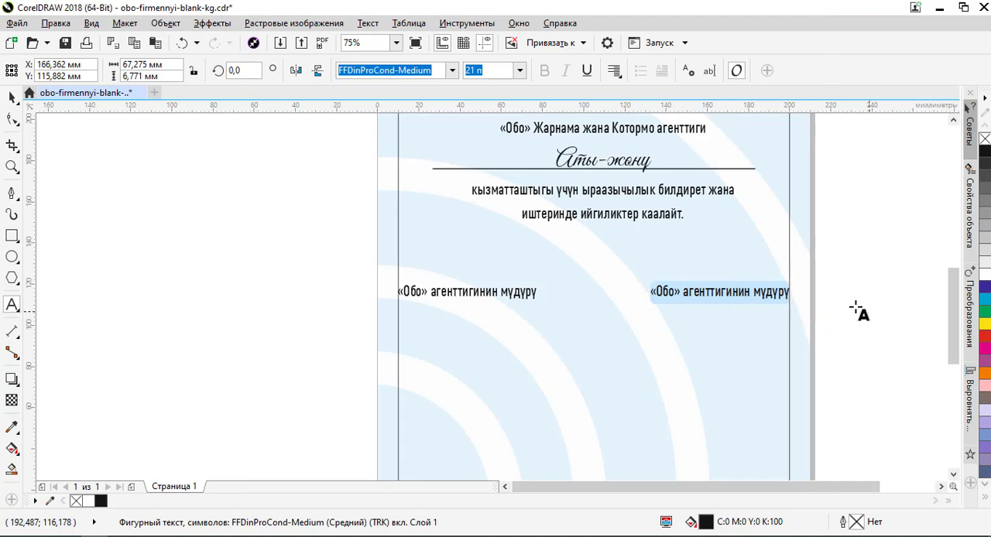
{"action": "key", "text": "ctrl+v"}
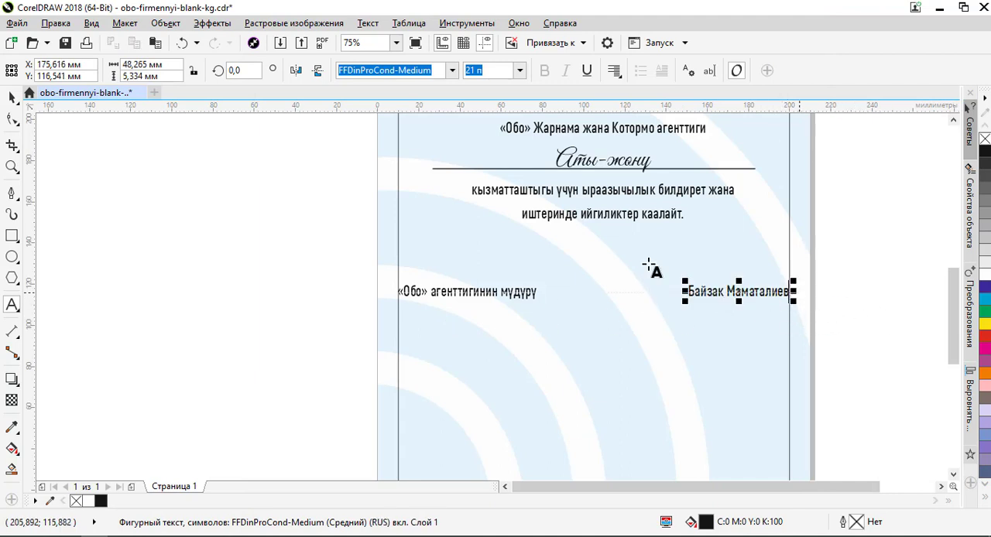
{"action": "left_click", "coordinate": [12, 99]}
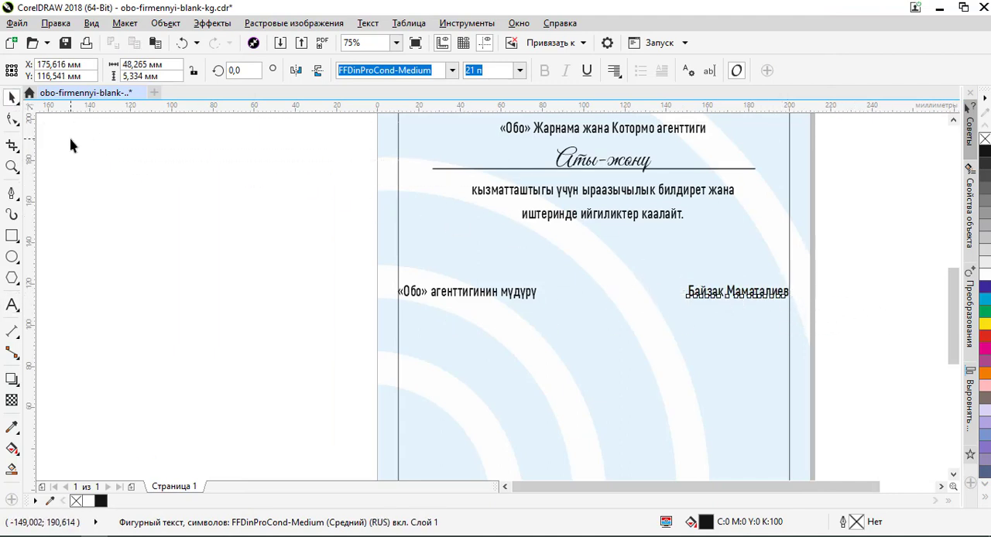
{"action": "left_click", "coordinate": [71, 142]}
- Move the director line and the director's name together straight down by about 13 mm
{"action": "scroll", "coordinate": [419, 281], "scroll_direction": "down", "scroll_amount": 1}
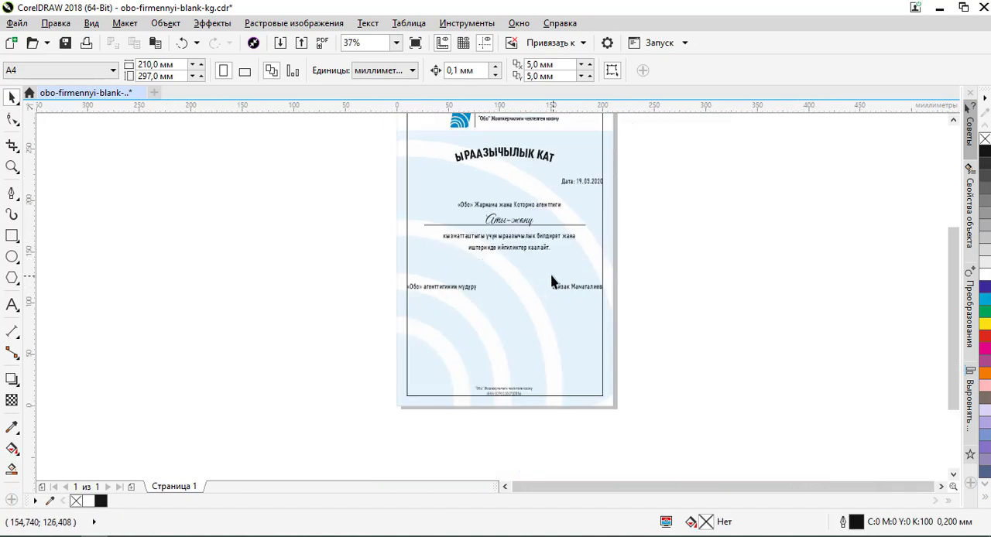
{"action": "scroll", "coordinate": [489, 306], "scroll_direction": "up", "scroll_amount": 1}
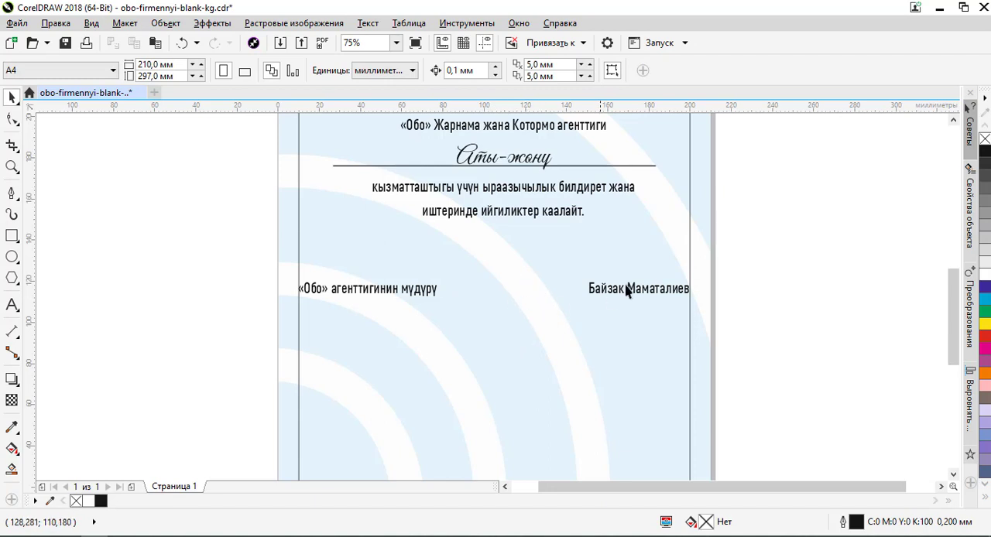
{"action": "scroll", "coordinate": [511, 271], "scroll_direction": "down", "scroll_amount": 1}
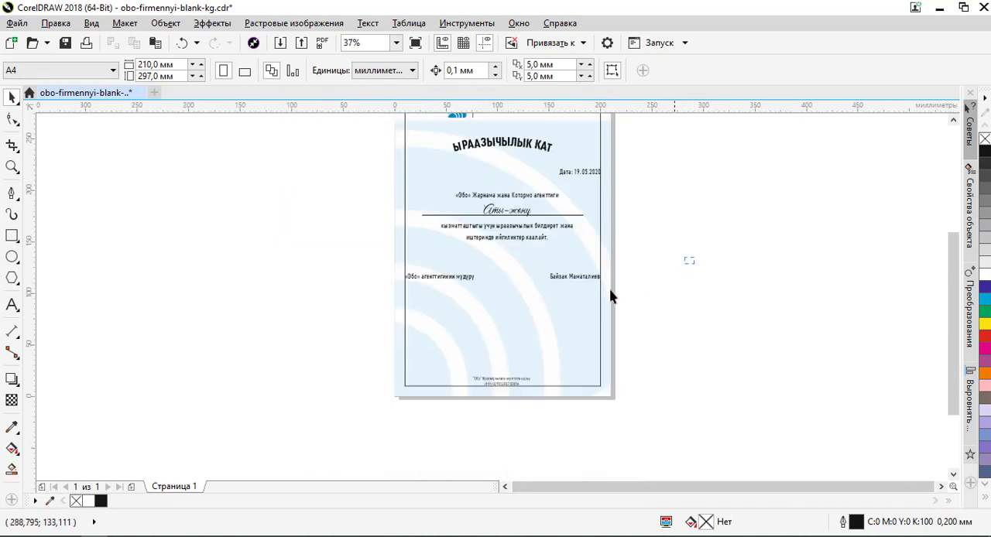
{"action": "left_click_drag", "start_coordinate": [635, 259], "coordinate": [325, 301]}
{"action": "scroll", "coordinate": [573, 278], "scroll_direction": "up", "scroll_amount": 1}
{"action": "left_click_drag", "start_coordinate": [573, 277], "coordinate": [576, 304]}
{"action": "left_click", "coordinate": [689, 320]}
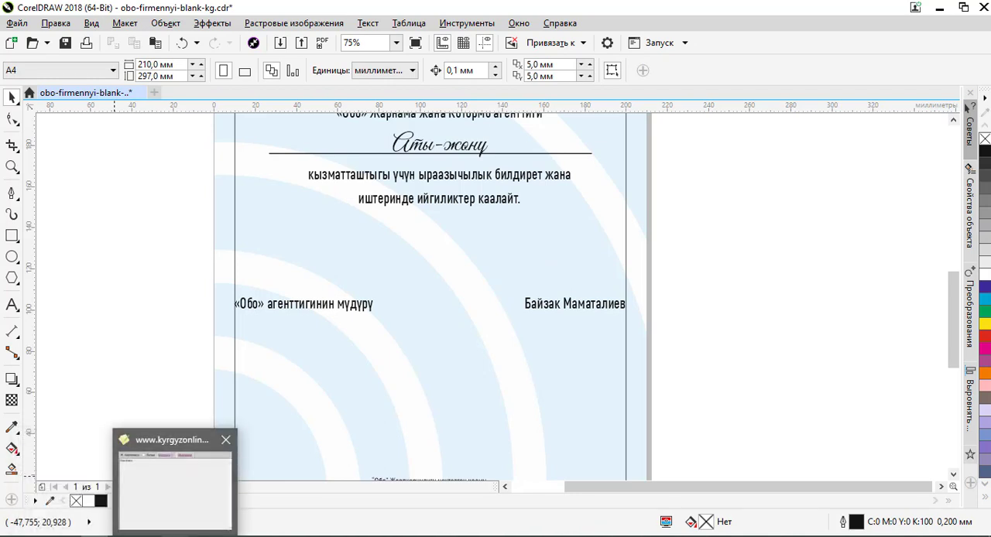
- Import the handwritten signature kol.cdr from the Obo folder and place it between the director line and the director's name
{"action": "left_click", "coordinate": [260, 534]}
{"action": "left_click", "coordinate": [569, 163]}
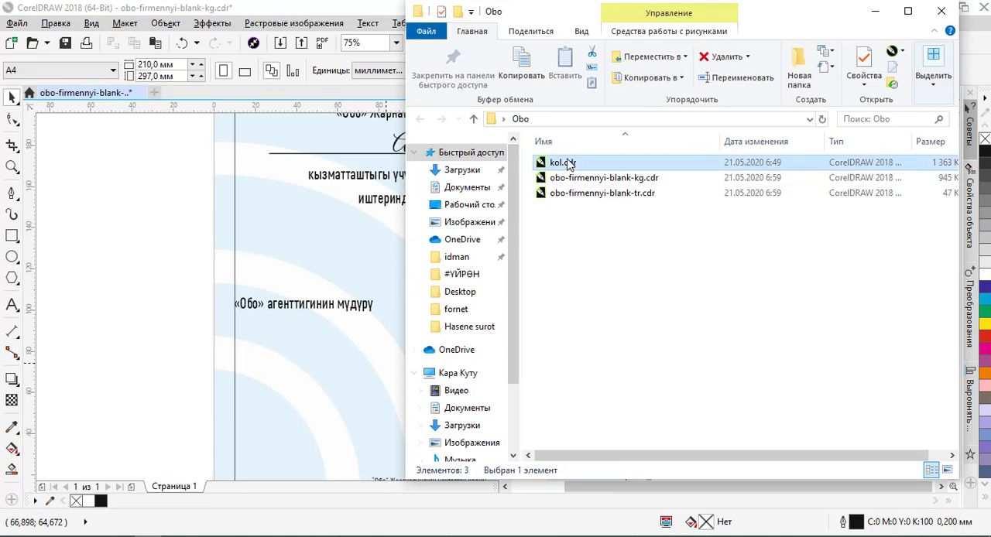
{"action": "mouse_move", "coordinate": [571, 167]}
{"action": "left_mouse_down"}
{"action": "mouse_move", "coordinate": [520, 191]}
{"action": "mouse_move", "coordinate": [100, 288]}
{"action": "mouse_move", "coordinate": [462, 312]}
{"action": "mouse_move", "coordinate": [449, 310]}
{"action": "left_mouse_up"}
{"action": "left_click", "coordinate": [116, 250]}
{"action": "left_click", "coordinate": [99, 289]}
{"action": "left_click", "coordinate": [365, 308], "text": "shift"}
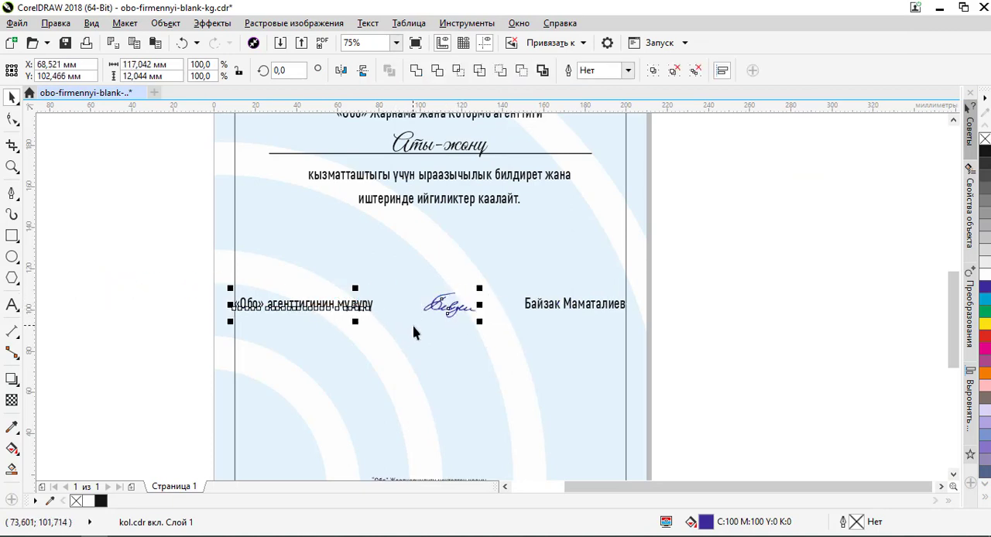
{"action": "left_click", "coordinate": [726, 315]}
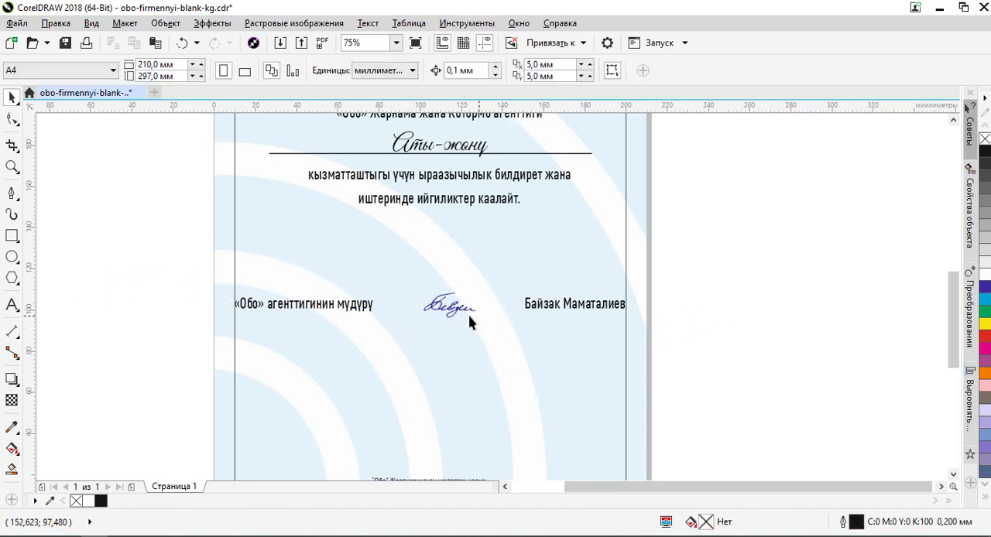
- Shift the signature horizontally to about X 117.0 mm, keeping it level with the director line
{"action": "left_click", "coordinate": [463, 315]}
{"action": "scroll", "coordinate": [463, 315], "scroll_direction": "up", "scroll_amount": 2}
{"action": "left_click_drag", "start_coordinate": [467, 313], "coordinate": [464, 319]}
{"action": "scroll", "coordinate": [476, 310], "scroll_direction": "down", "scroll_amount": 4}
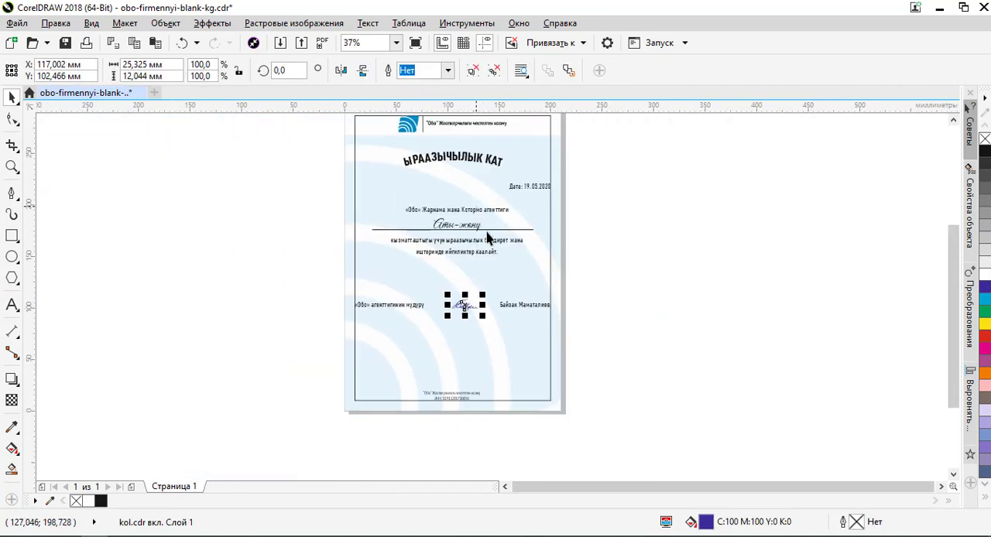
- Remove the outline of the rectangular page border around the letter
{"action": "scroll", "coordinate": [503, 217], "scroll_direction": "down", "scroll_amount": 2}
{"action": "left_click", "coordinate": [520, 183]}
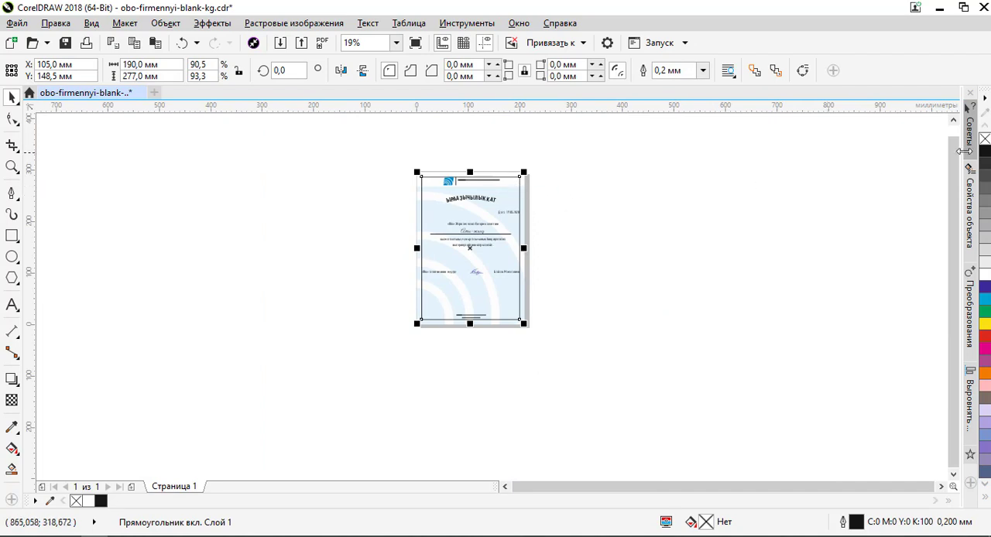
{"action": "left_click", "coordinate": [589, 216]}
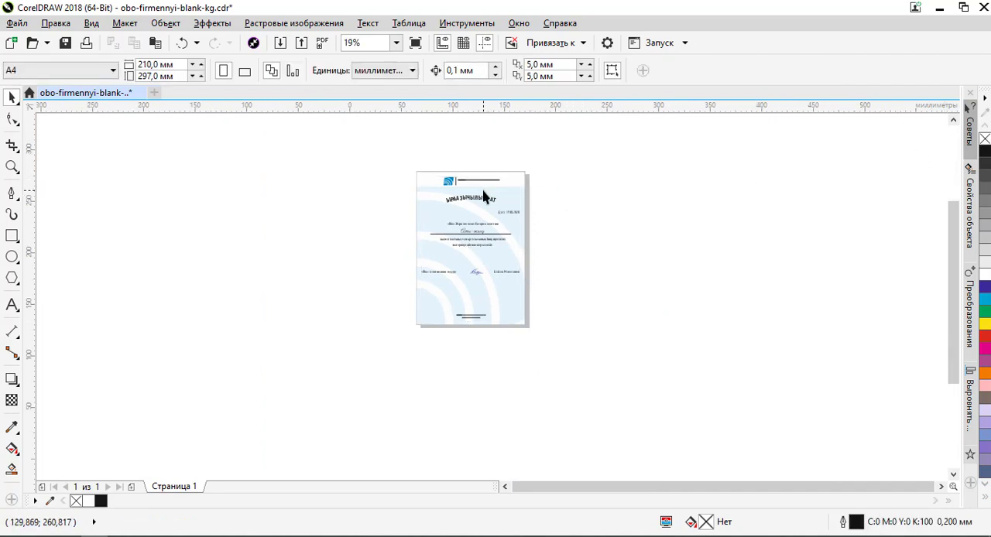
- Examine the whole letter and its heading, signature block and footer at different magnifications
{"action": "scroll", "coordinate": [484, 193], "scroll_direction": "up", "scroll_amount": 2}
{"action": "scroll", "coordinate": [484, 195], "scroll_direction": "up", "scroll_amount": 2}
{"action": "scroll", "coordinate": [483, 195], "scroll_direction": "down", "scroll_amount": 1}
{"action": "scroll", "coordinate": [483, 196], "scroll_direction": "down", "scroll_amount": 1}
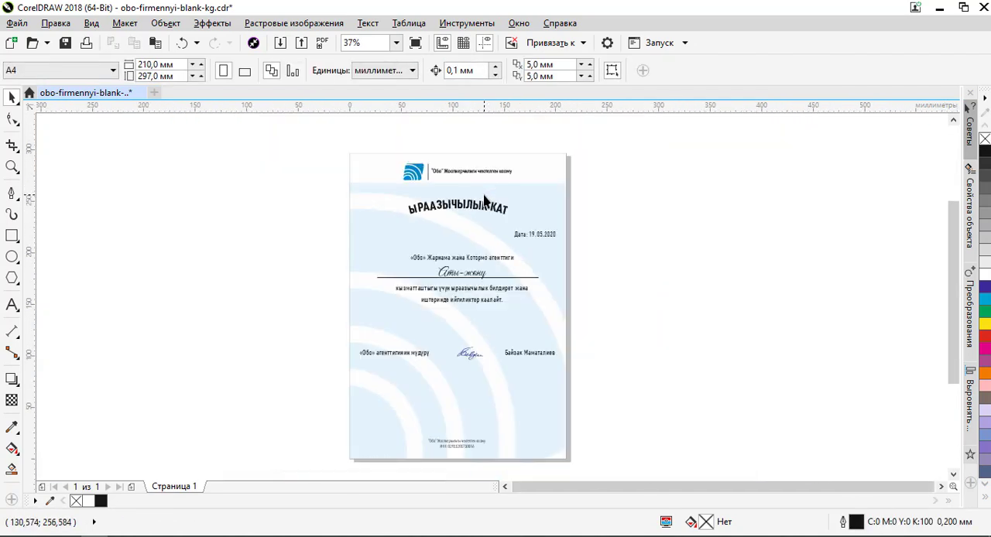
{"action": "scroll", "coordinate": [485, 198], "scroll_direction": "up", "scroll_amount": 1}
{"action": "scroll", "coordinate": [484, 199], "scroll_direction": "down", "scroll_amount": 1}
{"action": "scroll", "coordinate": [465, 444], "scroll_direction": "up", "scroll_amount": 3}
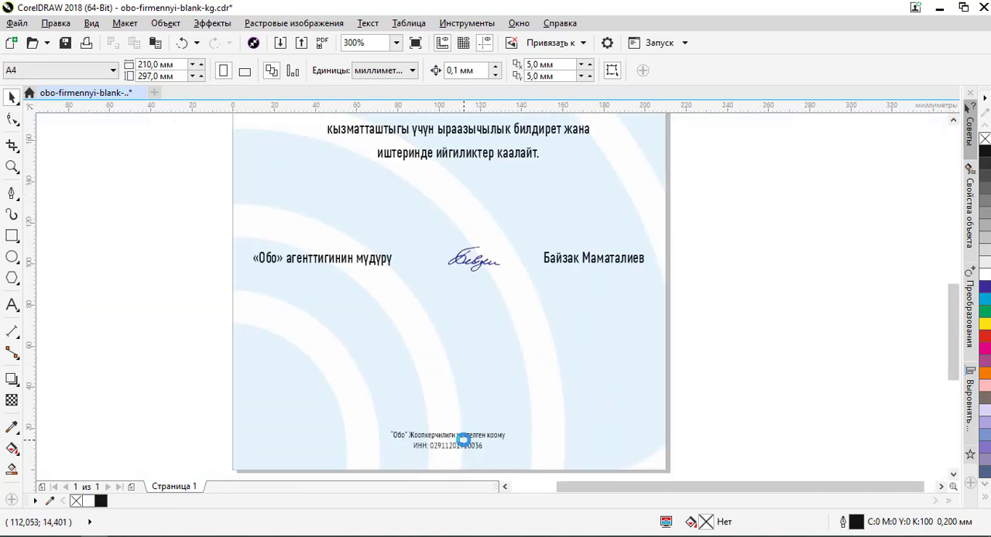
{"action": "scroll", "coordinate": [463, 438], "scroll_direction": "down", "scroll_amount": 3}
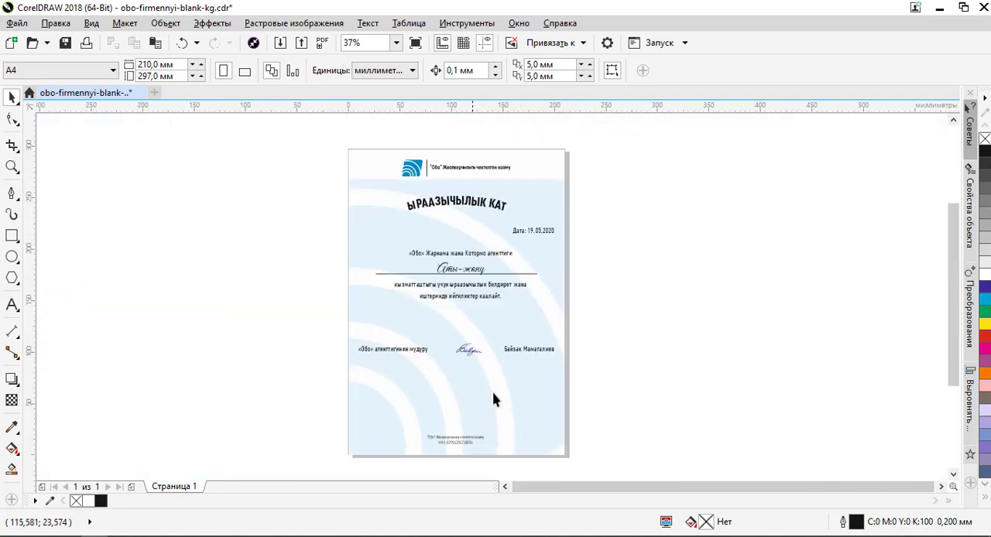
{"action": "left_click", "coordinate": [562, 151]}
{"action": "left_click", "coordinate": [593, 165]}
- Export the letter to the desktop folder (Рабочий стол) as a JPG named obo-yraazychylyk-kat.jpg
{"action": "left_click", "coordinate": [17, 24]}
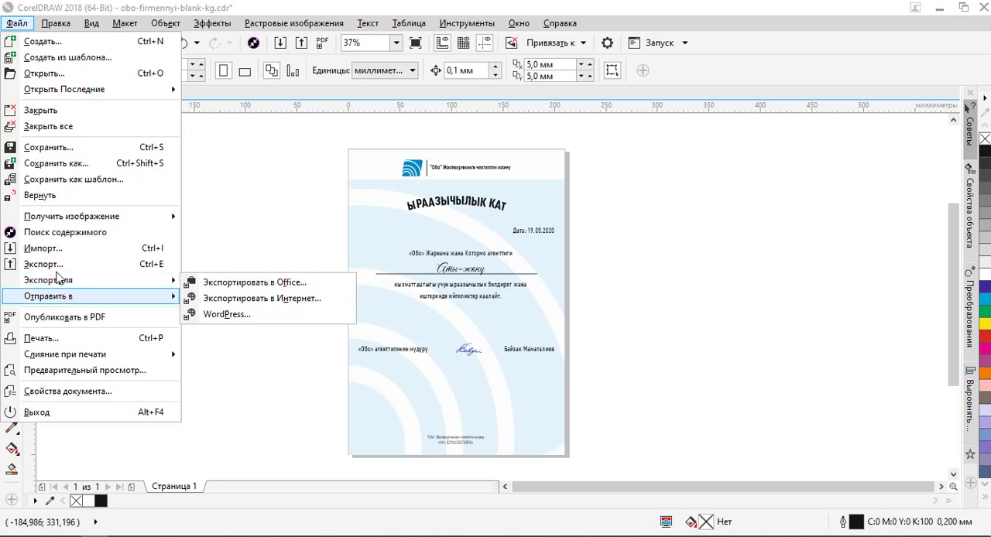
{"action": "left_click", "coordinate": [46, 264]}
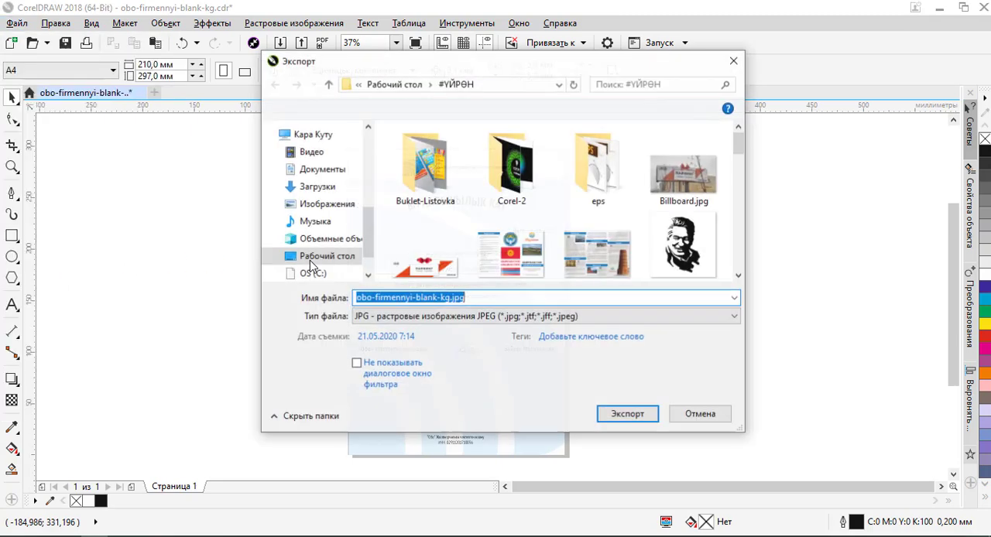
{"action": "left_click", "coordinate": [395, 84]}
{"action": "left_click", "coordinate": [453, 299]}
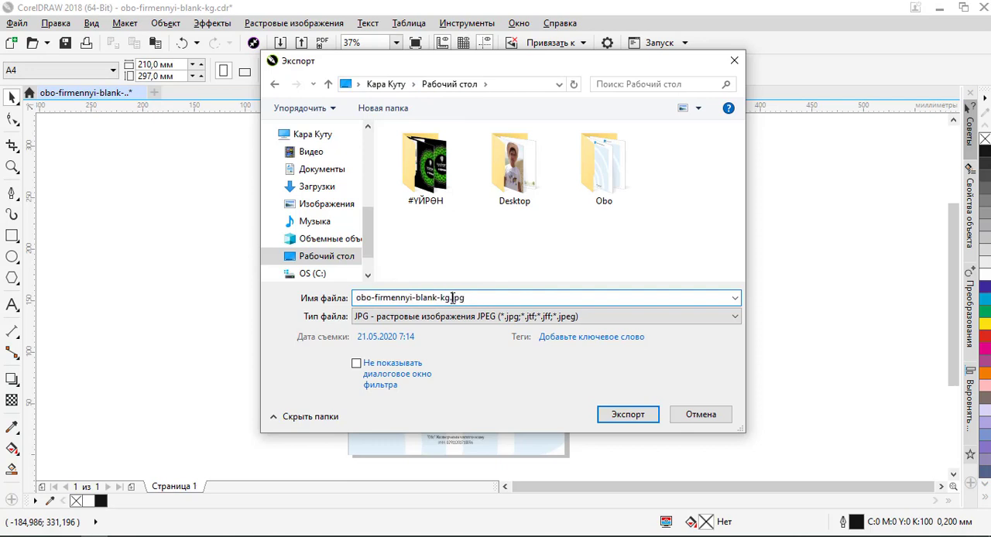
{"action": "left_click_drag", "start_coordinate": [451, 298], "coordinate": [394, 298]}
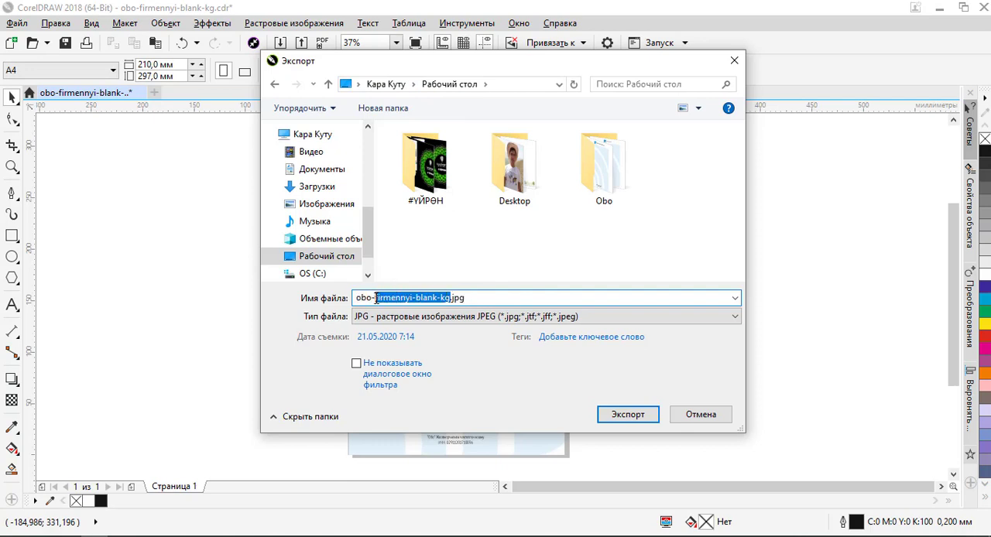
{"action": "key", "text": "BackSpace"}
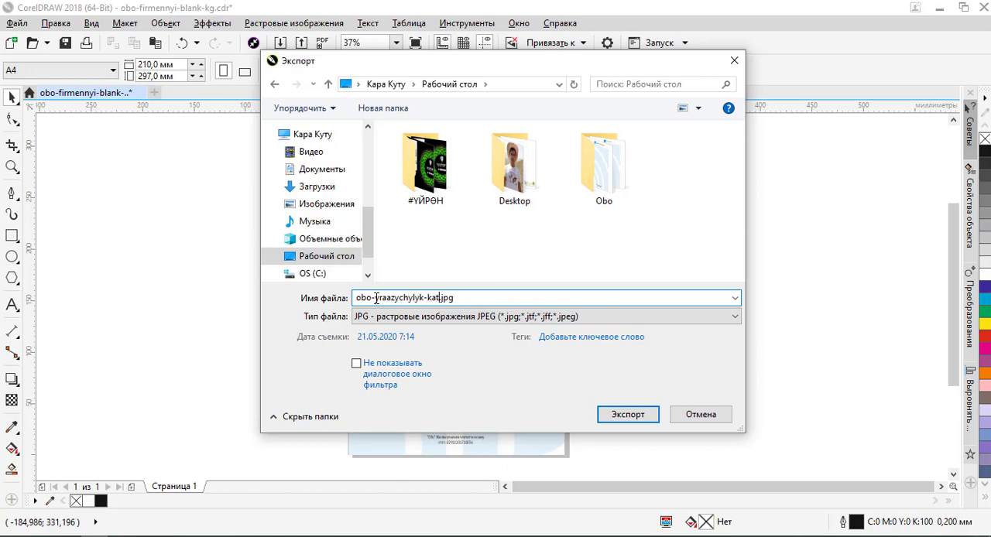
{"action": "key", "text": "Return"}
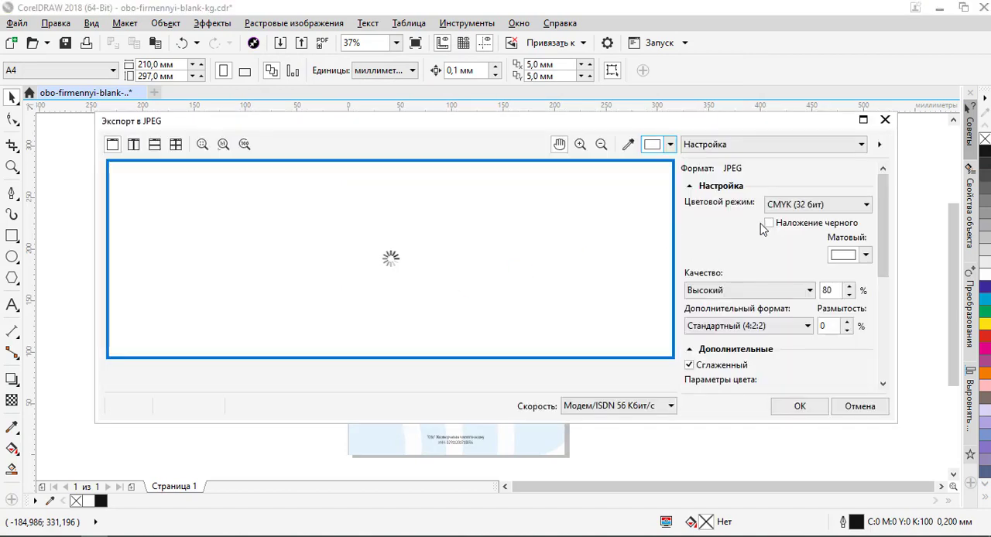
- Set the JPEG colour mode to RGB (24 бит) and complete the export
{"action": "left_click", "coordinate": [800, 206]}
{"action": "left_click", "coordinate": [797, 230]}
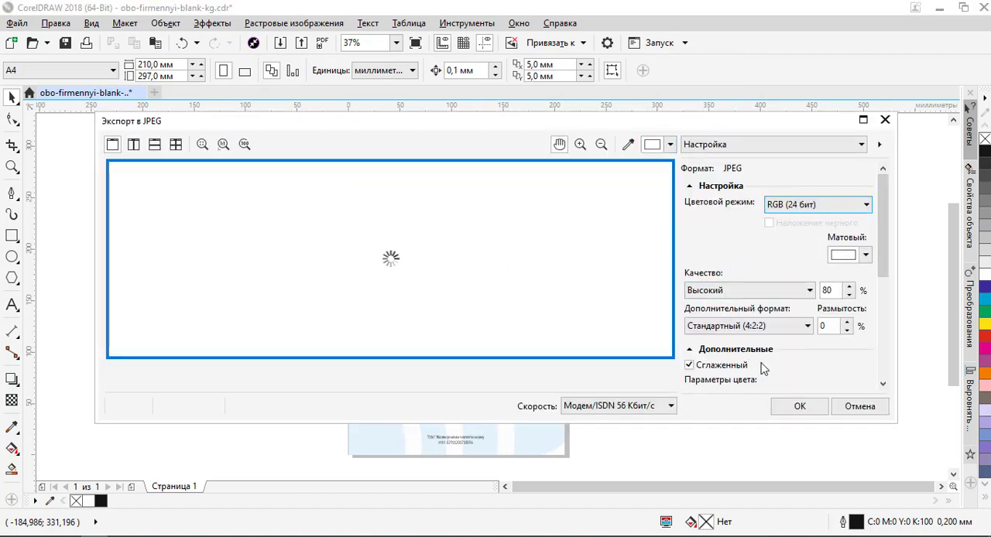
{"action": "left_click", "coordinate": [800, 407]}
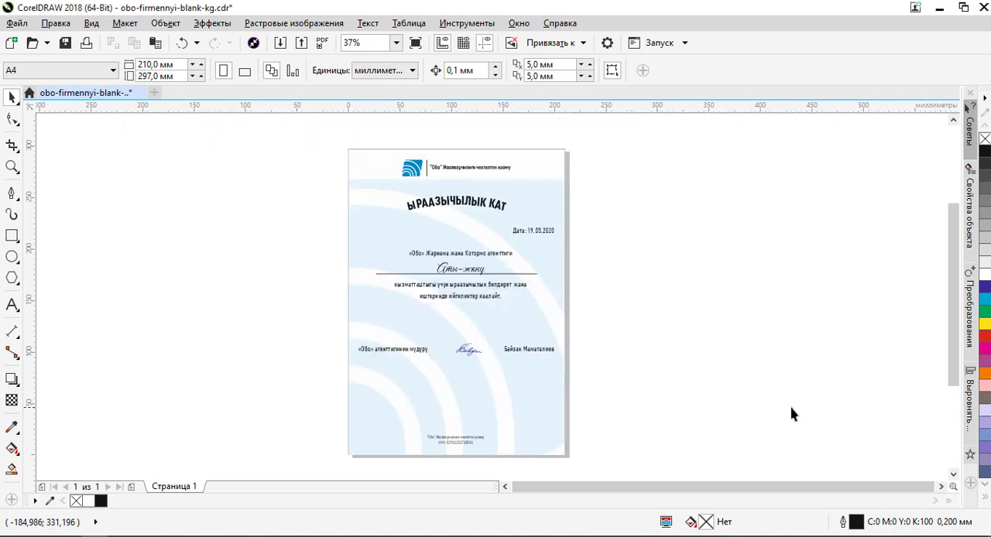
- Open the exported obo-yraazychylyk-kat.jpg from the desktop, check the letter's appearance and close the viewer
{"action": "left_click", "coordinate": [940, 8]}
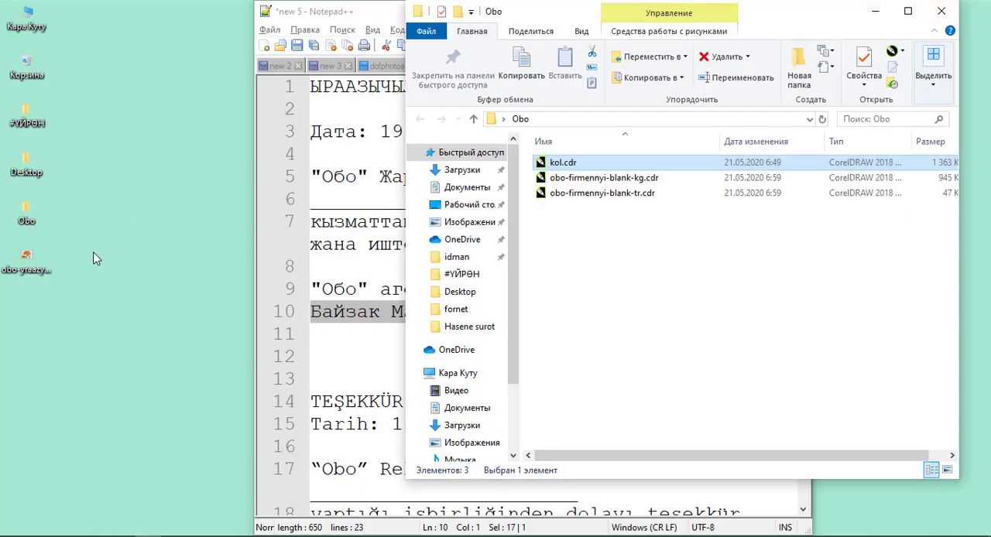
{"action": "left_click", "coordinate": [27, 265]}
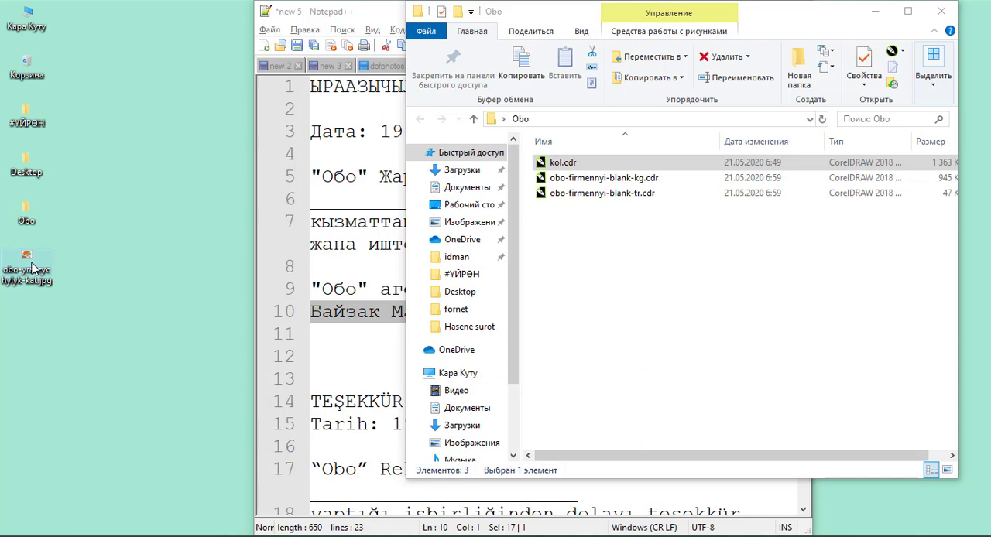
{"action": "double_click", "coordinate": [32, 267]}
{"action": "left_click", "coordinate": [199, 37]}
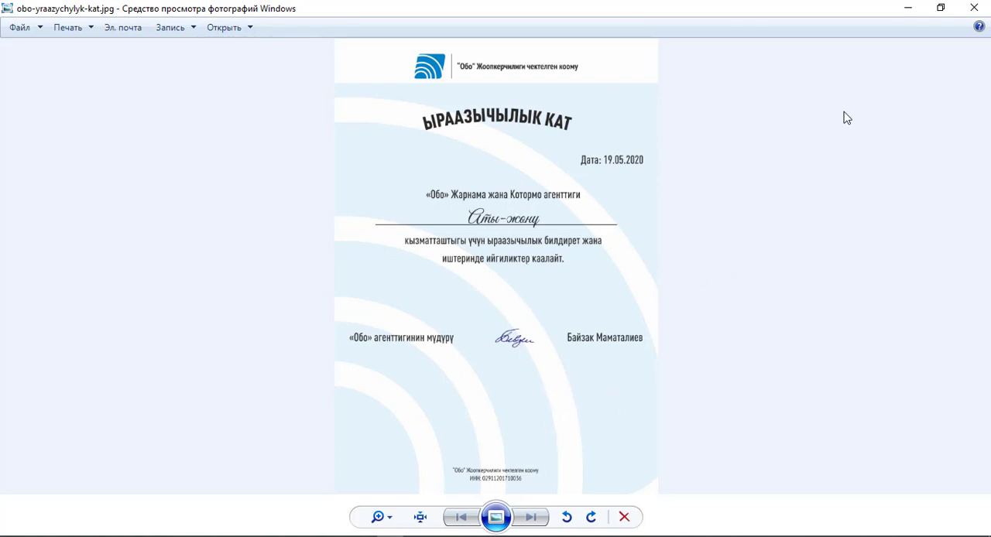
{"action": "left_click", "coordinate": [974, 8]}
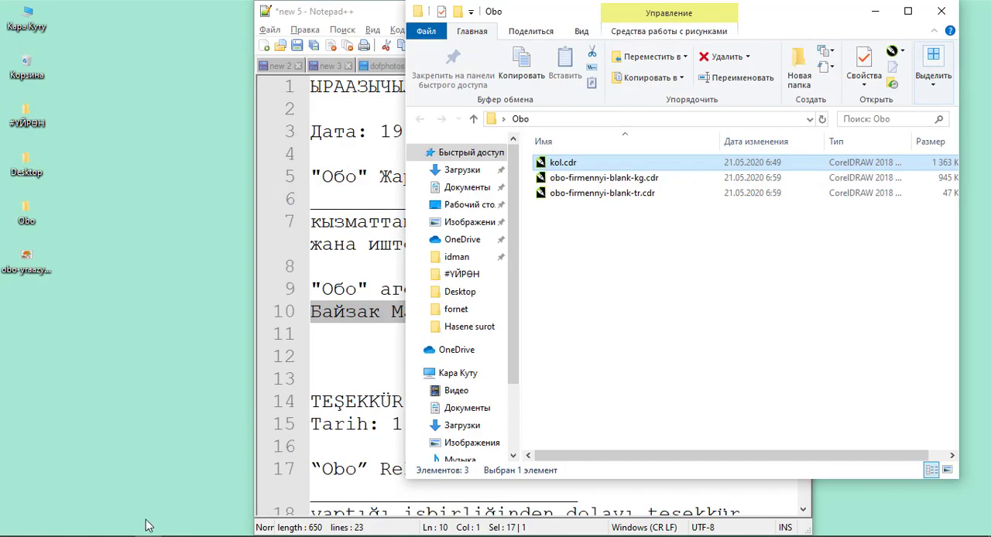
- Switch back to CorelDRAW and add a second blank page to the letter document
{"action": "key", "text": "alt+Tab"}
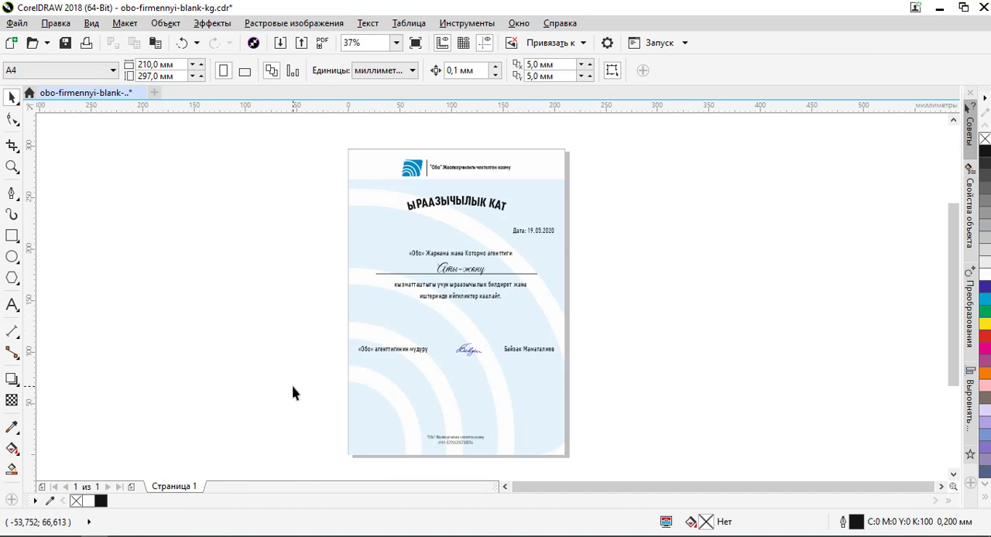
{"action": "left_click", "coordinate": [131, 488]}
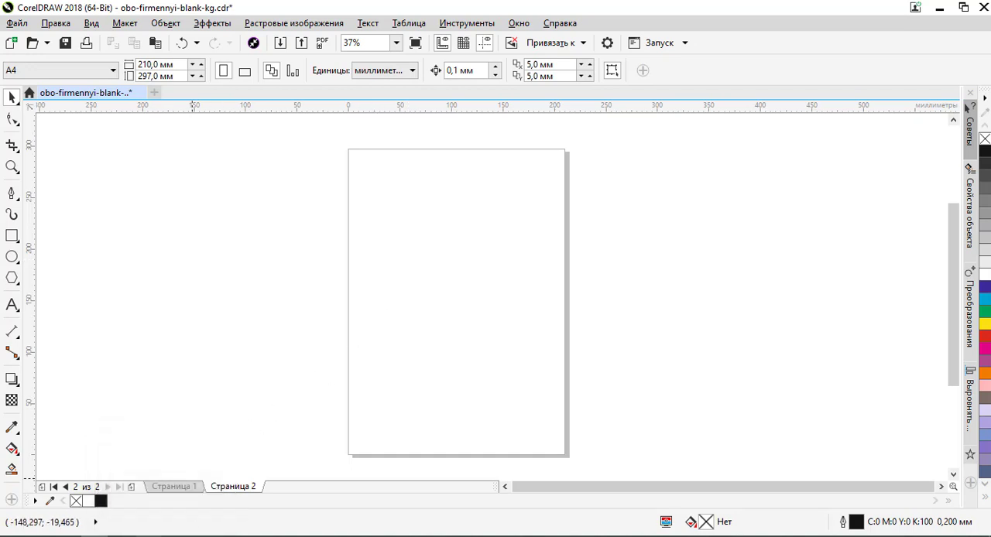
- Import obo-firmennyi-blank-tr.cdr from the Obo folder and place it on the second page at its original size
{"action": "left_click", "coordinate": [149, 535]}
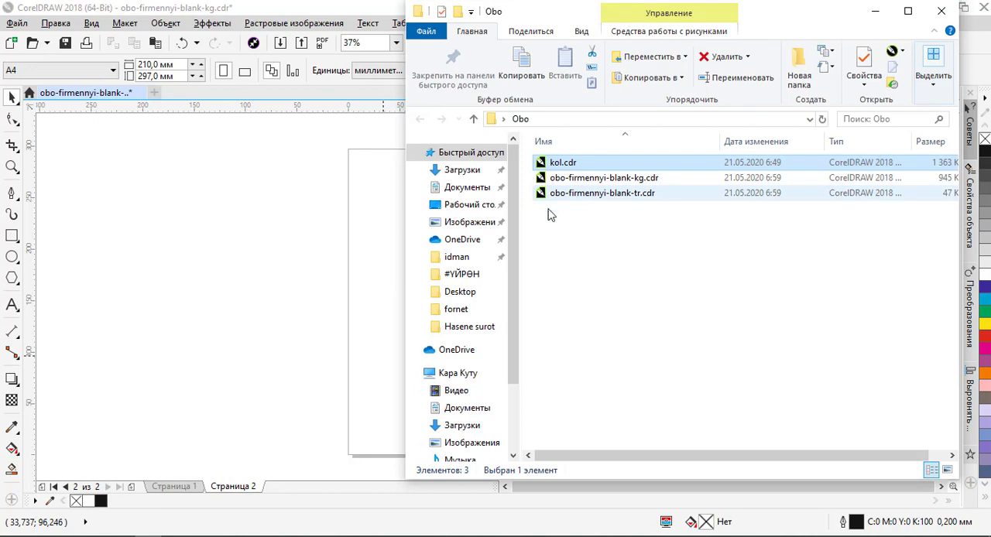
{"action": "left_click", "coordinate": [283, 263]}
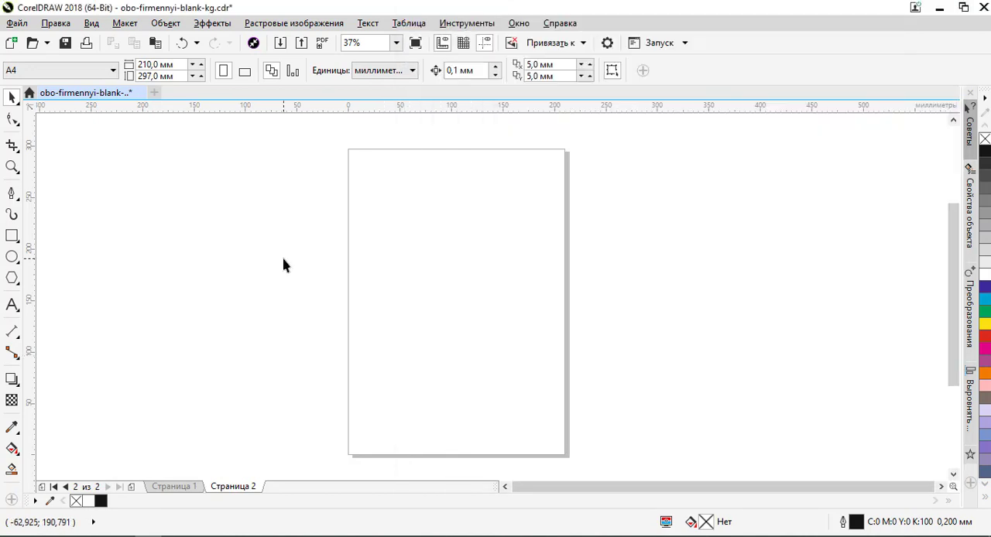
{"action": "left_click", "coordinate": [282, 43]}
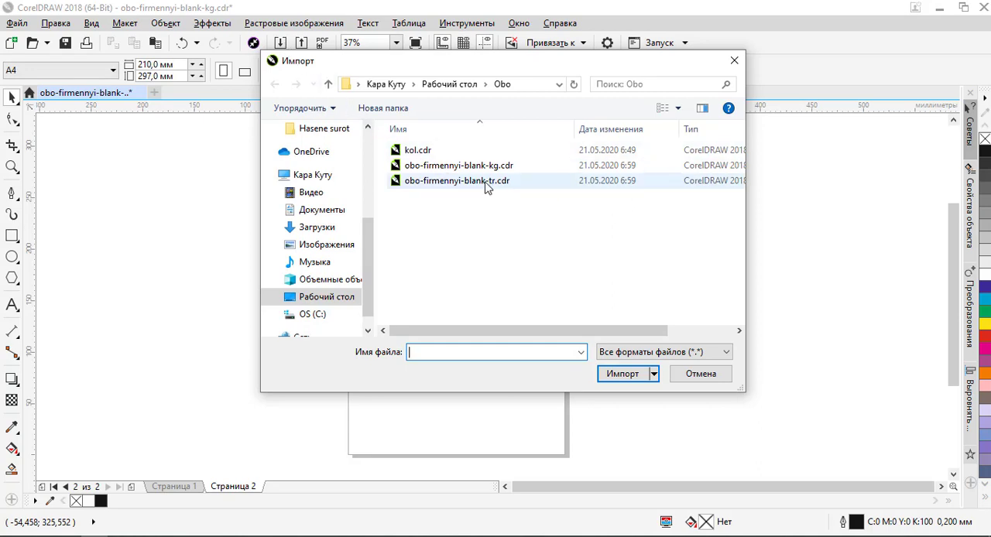
{"action": "left_click", "coordinate": [483, 183]}
{"action": "double_click", "coordinate": [477, 182]}
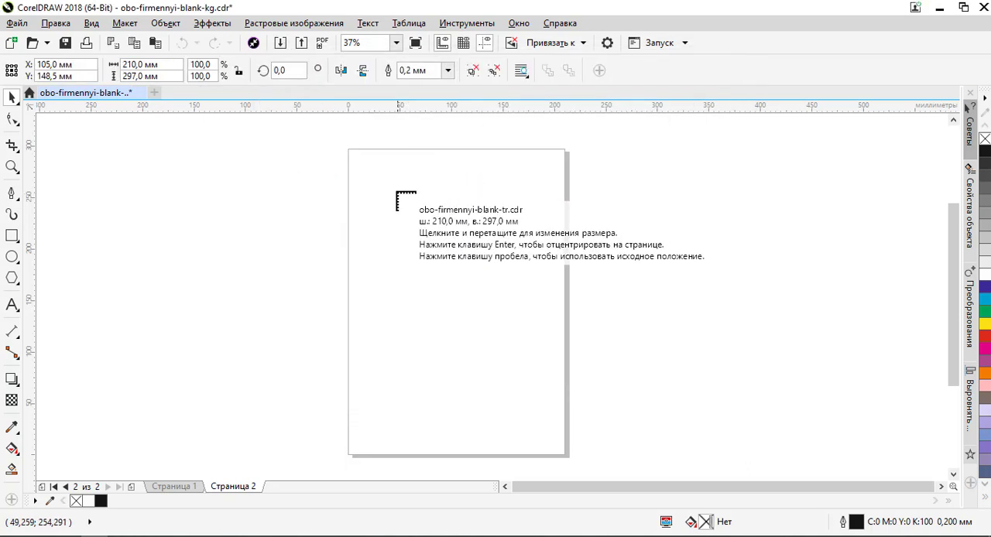
{"action": "left_click", "coordinate": [359, 160]}
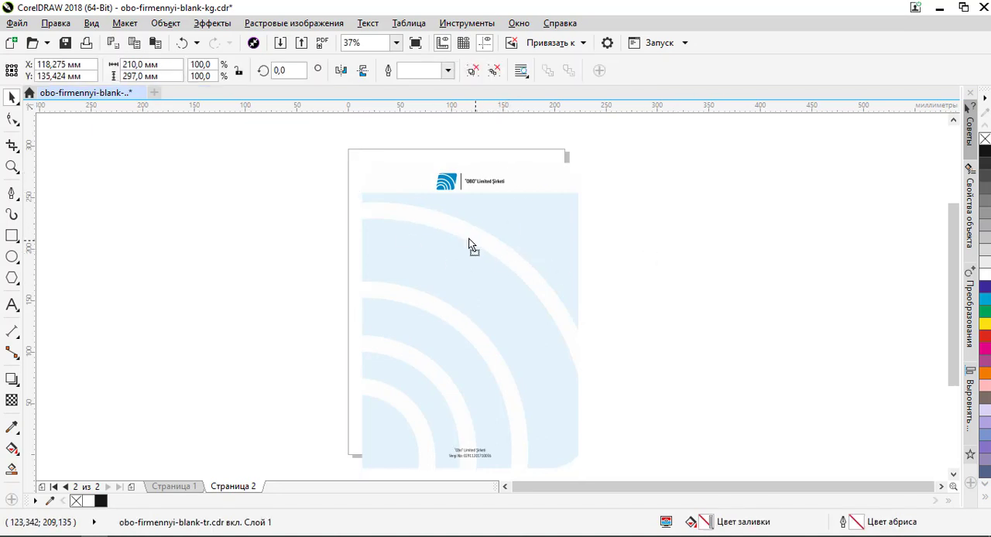
- Centre the imported Turkish letterhead on the second page and deselect it
{"action": "left_click_drag", "start_coordinate": [469, 246], "coordinate": [494, 246]}
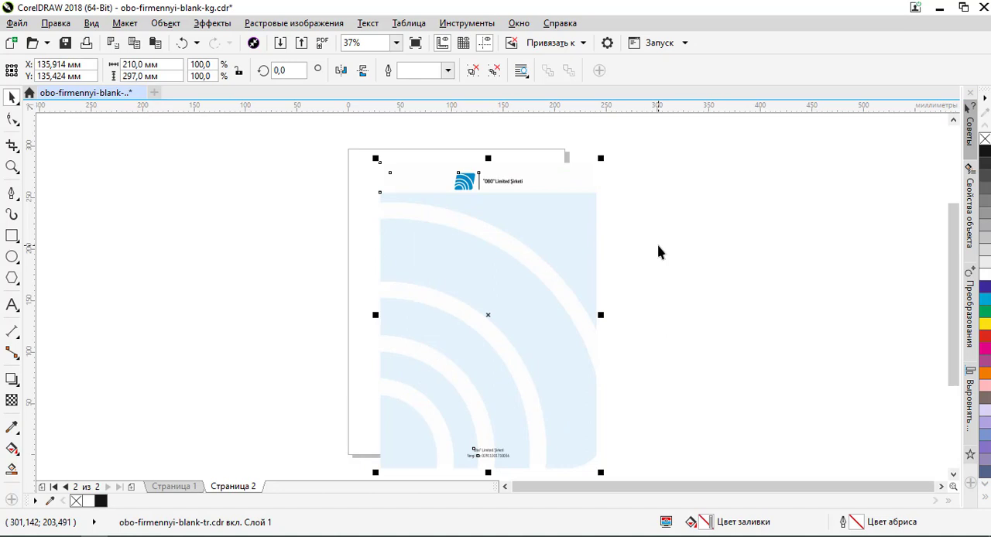
{"action": "key", "text": "p"}
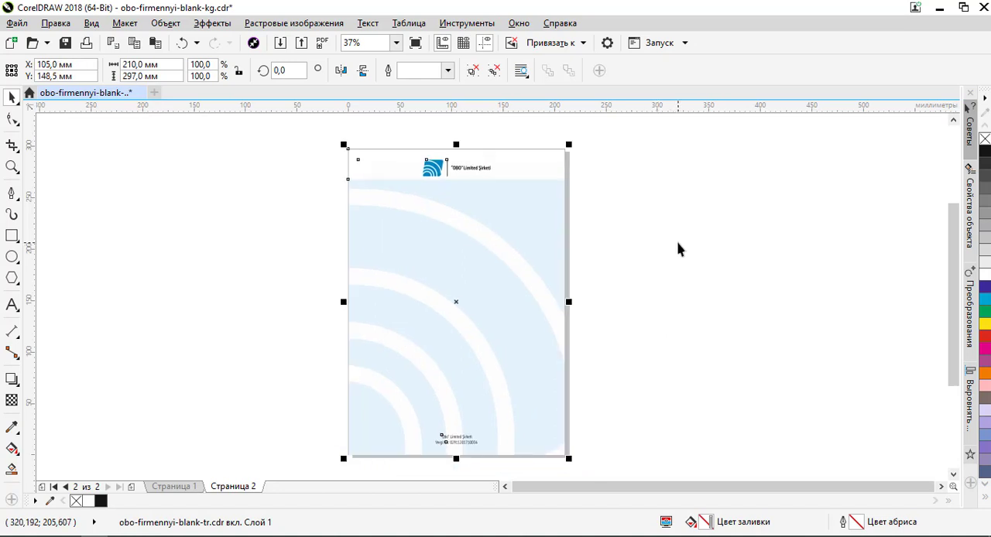
{"action": "key", "text": "Escape"}
- Copy the letter's title, texts, line and signature from the first page onto the Turkish letterhead on the second page
{"action": "left_click", "coordinate": [186, 487]}
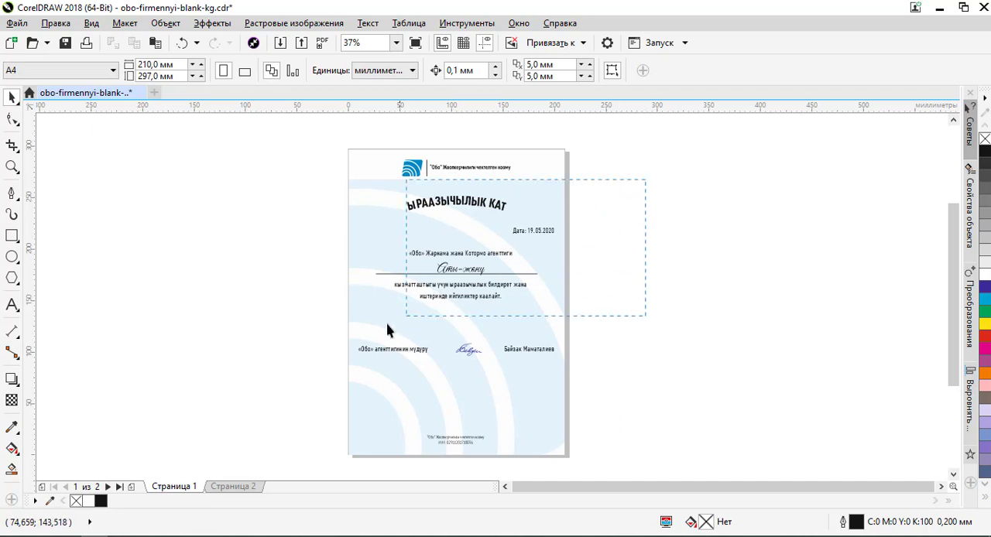
{"action": "left_click_drag", "start_coordinate": [387, 331], "coordinate": [233, 412]}
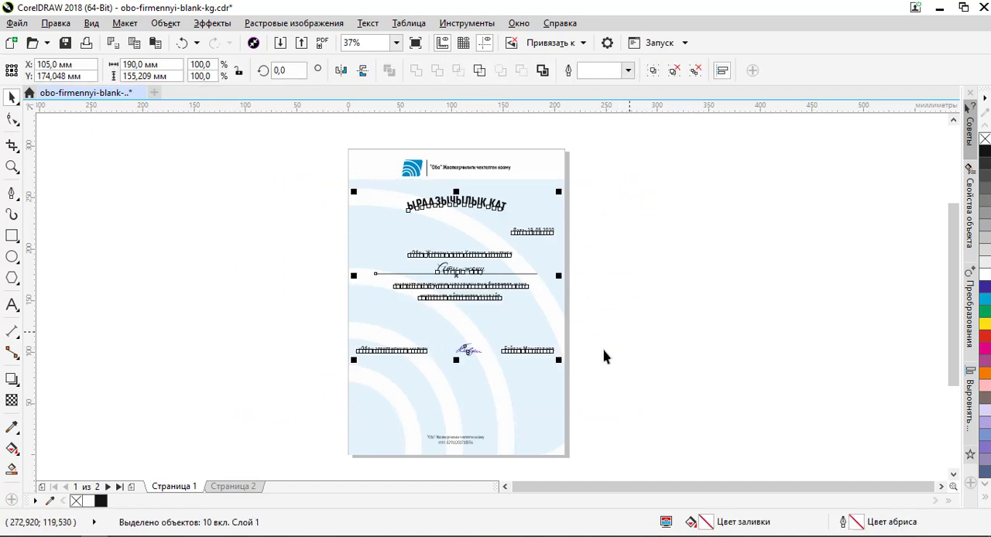
{"action": "left_click", "coordinate": [238, 487]}
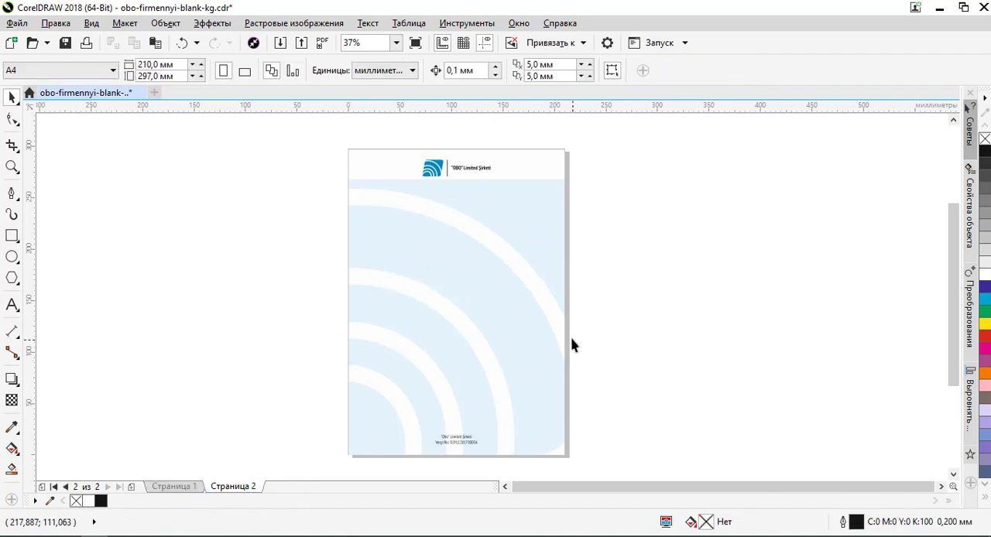
{"action": "key", "text": "ctrl+v"}
{"action": "left_click", "coordinate": [658, 287]}
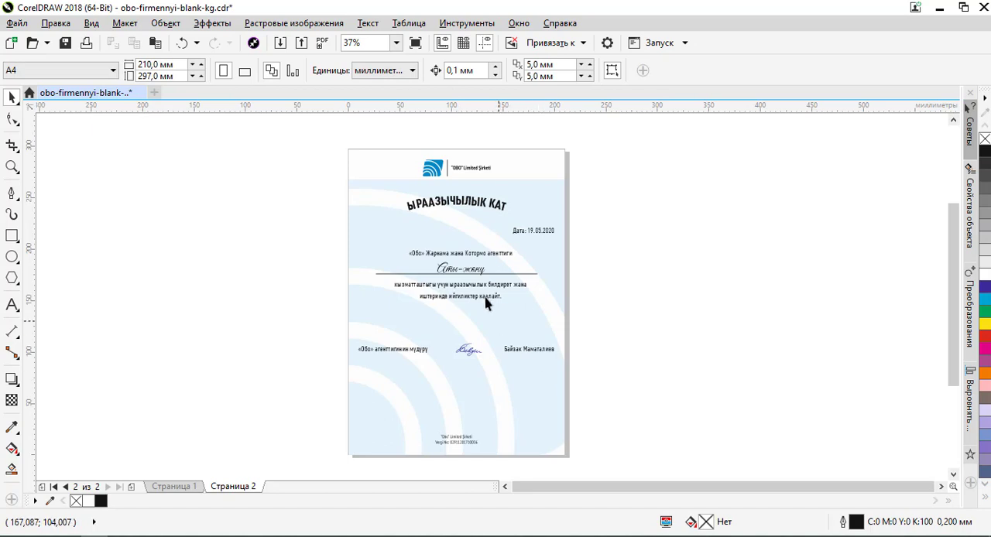
- Replace the agency line on the second page with “Obo” Reklam ve Tercüme Firması, copied from the Notepad++ text
{"action": "left_click", "coordinate": [470, 260]}
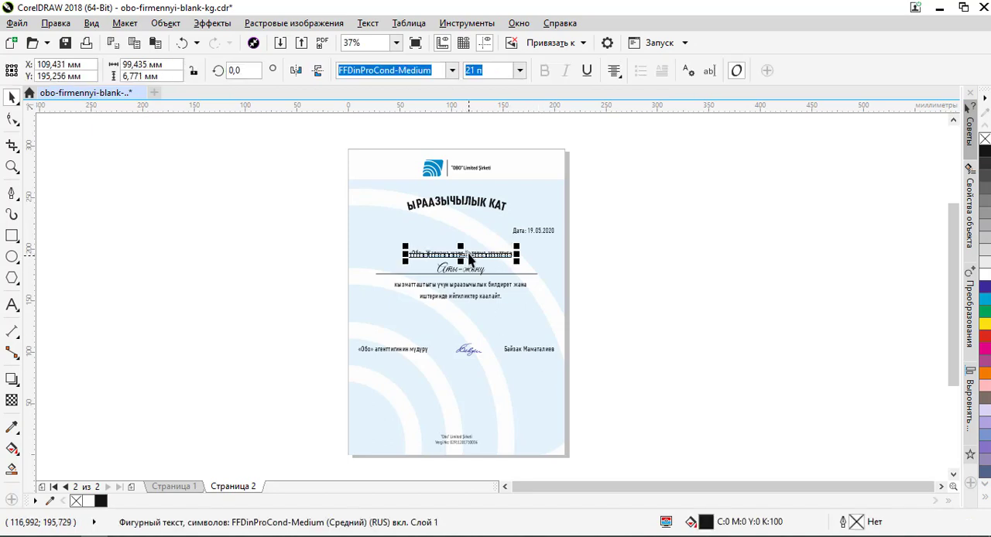
{"action": "double_click", "coordinate": [468, 255]}
{"action": "key", "text": "ctrl+a"}
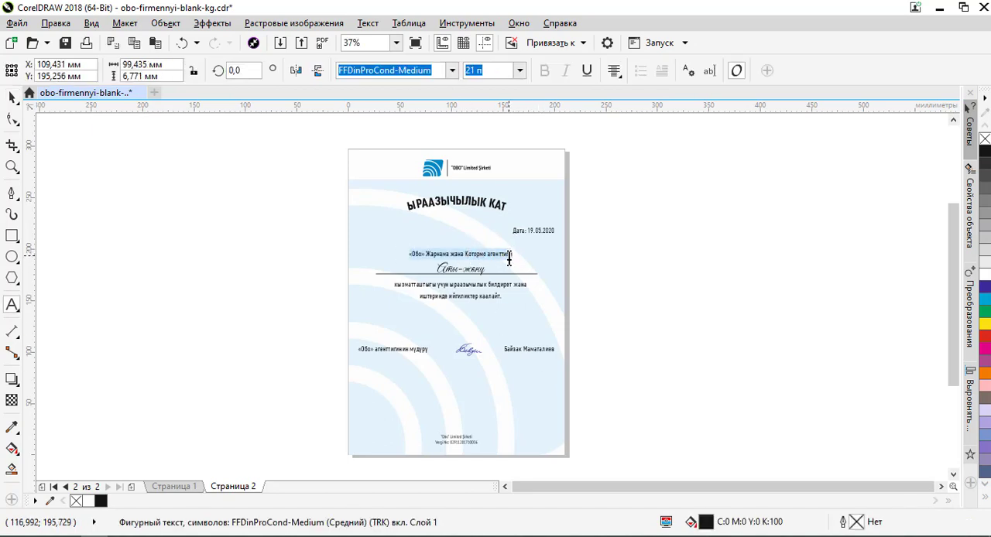
{"action": "key", "text": "alt+Tab"}
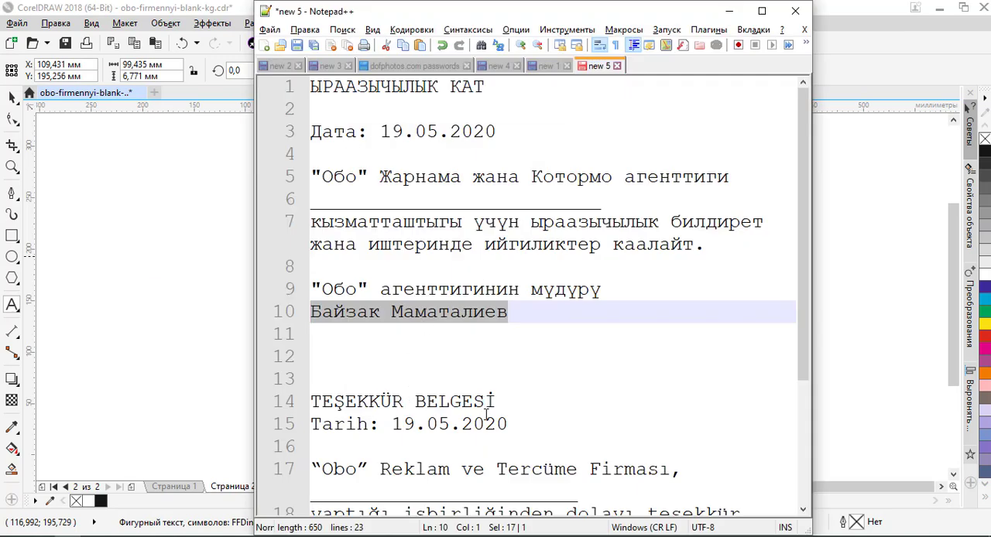
{"action": "scroll", "coordinate": [488, 434], "scroll_direction": "down", "scroll_amount": 1}
{"action": "left_click_drag", "start_coordinate": [670, 402], "coordinate": [280, 403]}
{"action": "key", "text": "ctrl+c"}
{"action": "key", "text": "alt+Tab"}
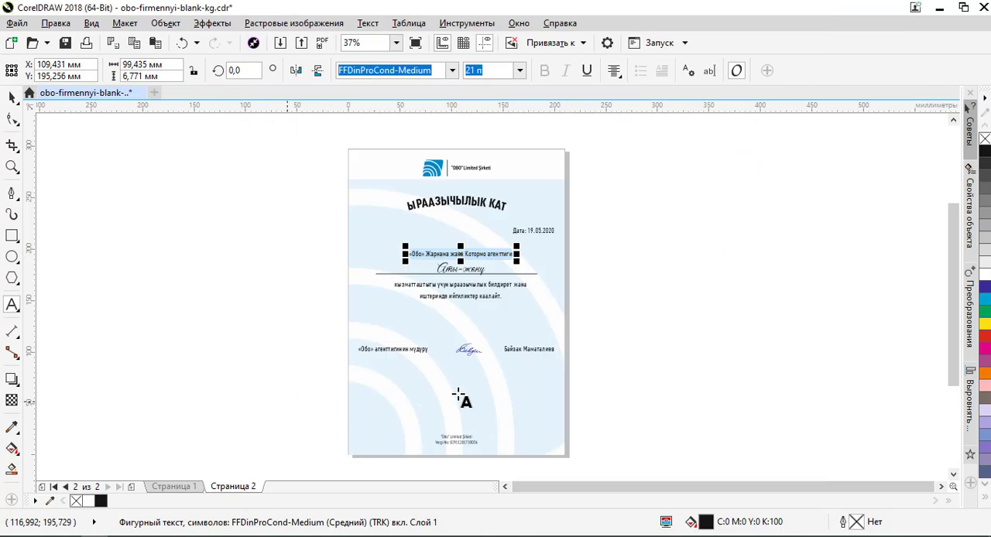
{"action": "key", "text": "ctrl+v"}
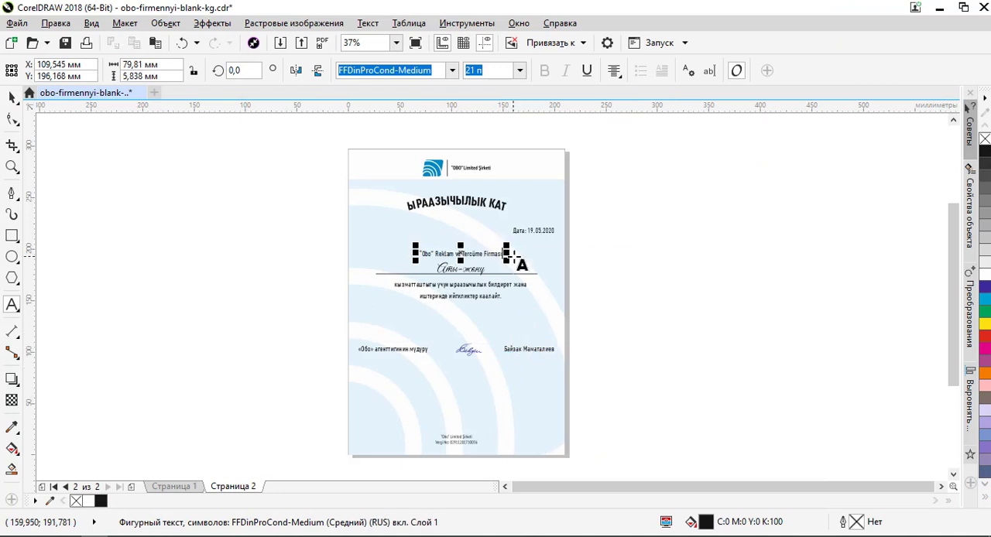
- Add a comma after Firması and change the quotation marks around Obo to « »
{"action": "scroll", "coordinate": [441, 250], "scroll_direction": "up", "scroll_amount": 5}
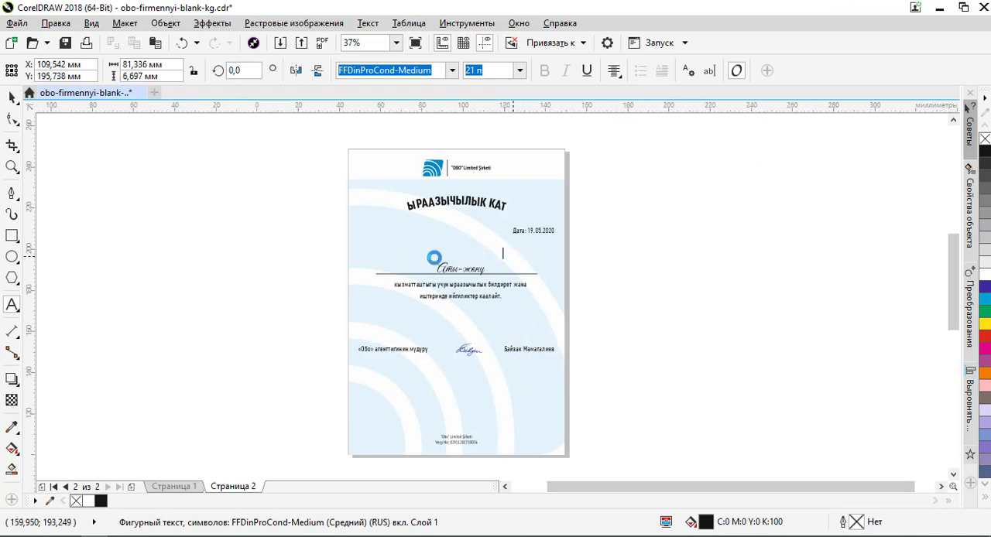
{"action": "left_click_drag", "start_coordinate": [373, 258], "coordinate": [423, 257]}
{"action": "type", "text": "«Obo"}
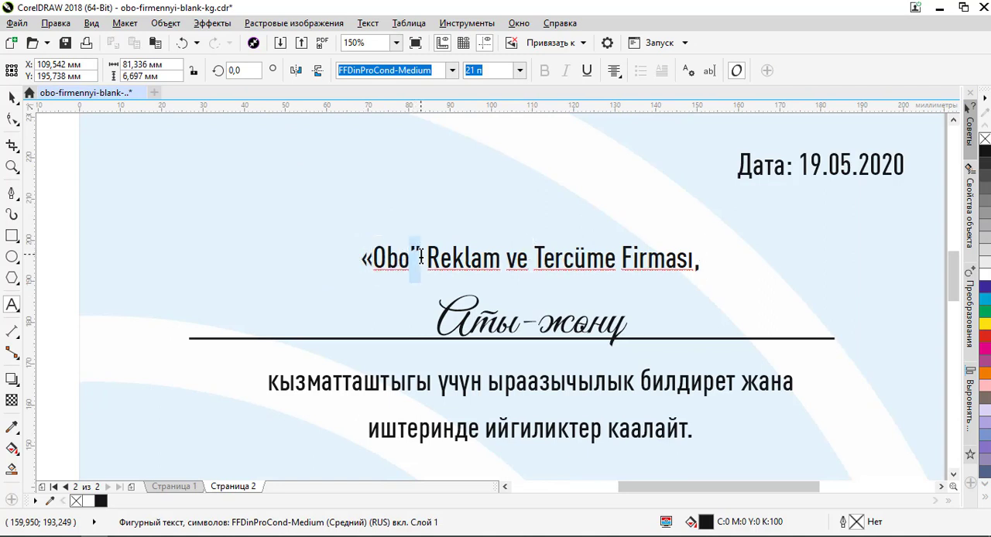
{"action": "type", "text": "»"}
{"action": "left_click", "coordinate": [12, 96]}
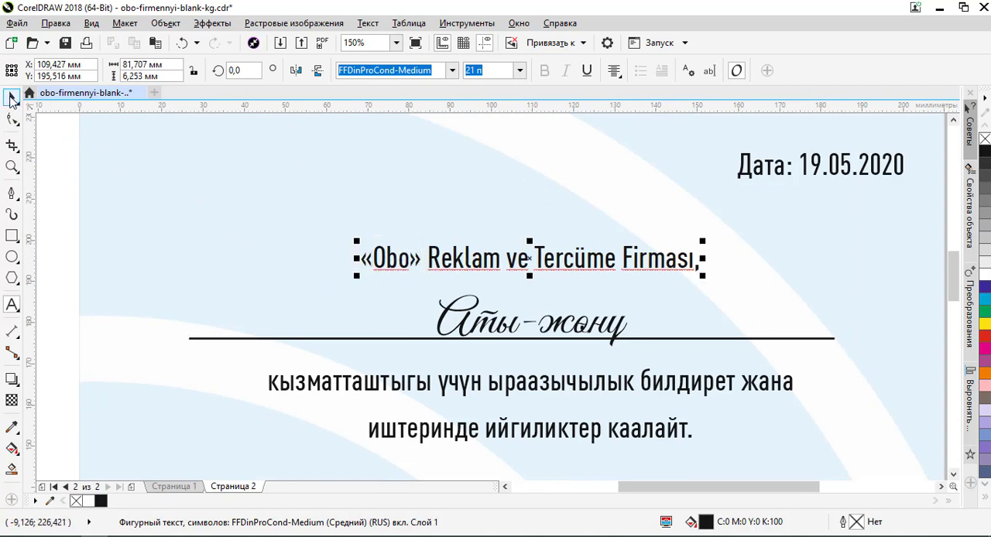
- Replace the handwritten-style recipient placeholder above the line with Adı Soyadı
{"action": "key", "text": "F3"}
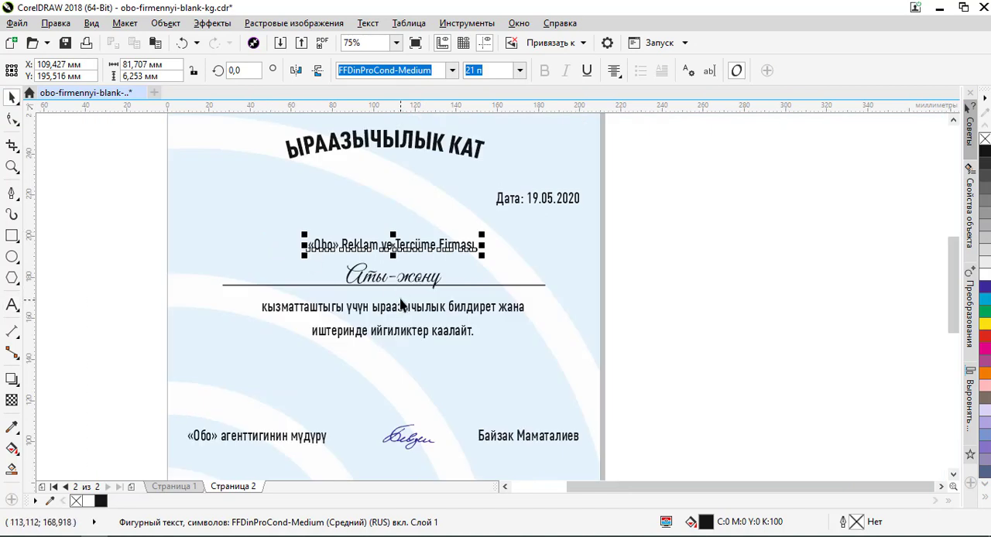
{"action": "double_click", "coordinate": [411, 280]}
{"action": "key", "text": "ctrl+a"}
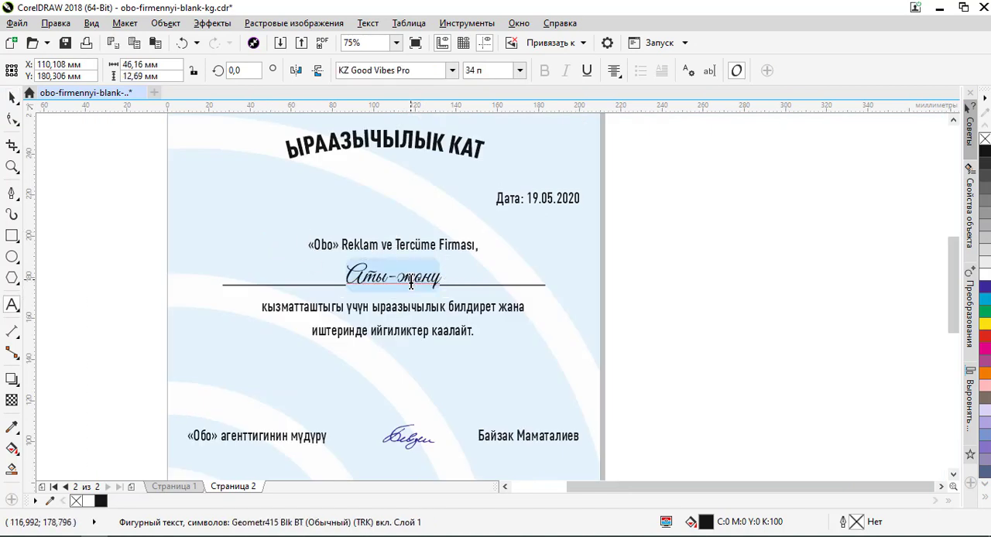
{"action": "type", "text": "Adı"}
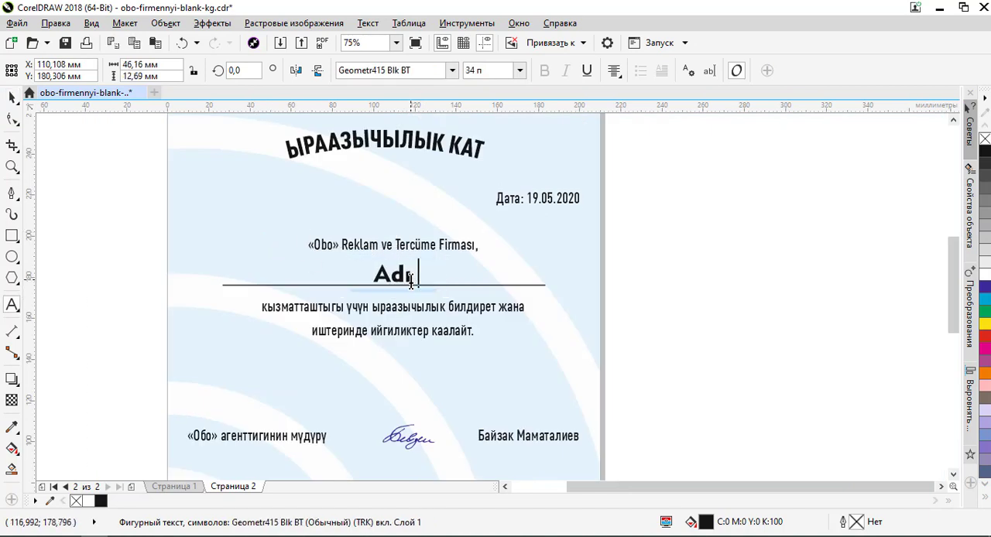
{"action": "type", "text": " Soyadı"}
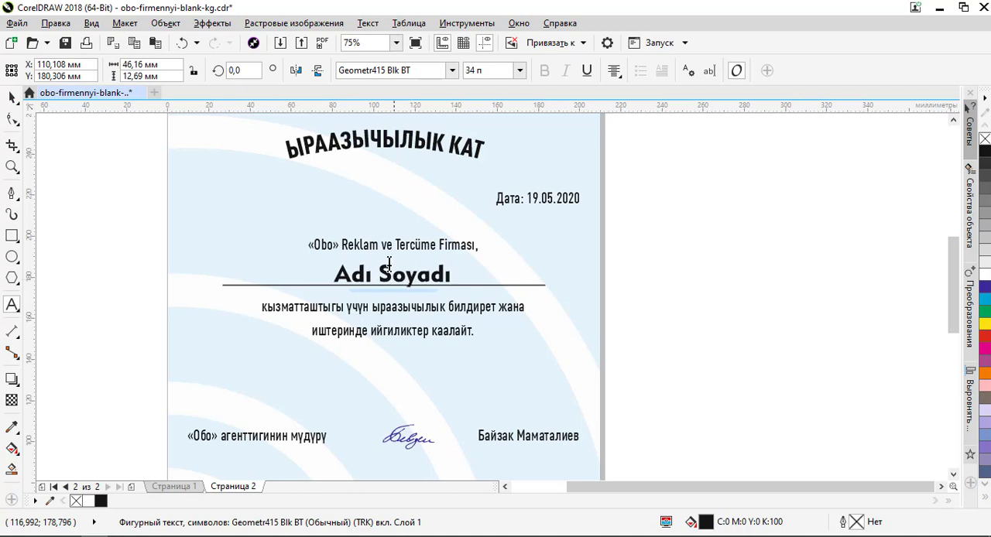
- Set the font of the Adı Soyadı text to KZ Good Vibes Pro
{"action": "left_click", "coordinate": [12, 97]}
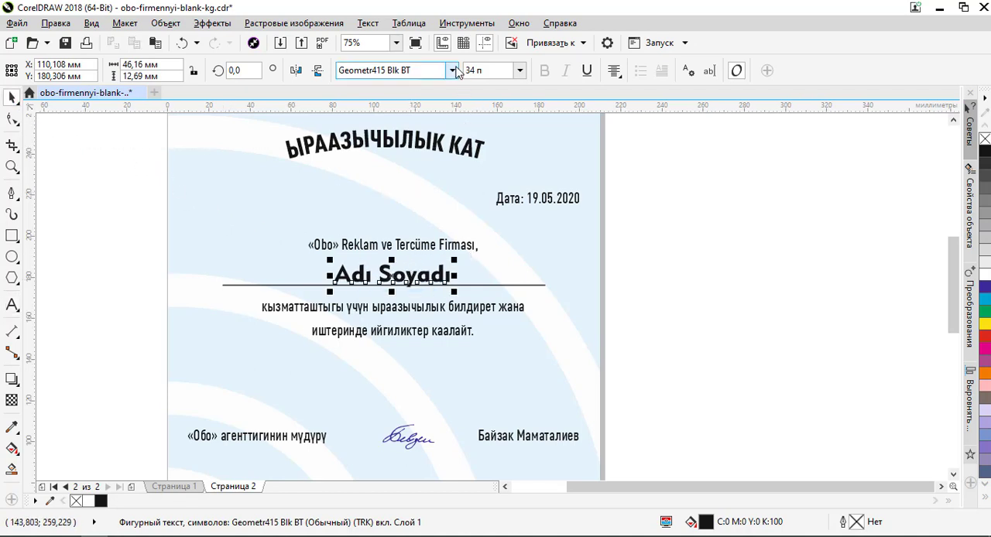
{"action": "left_click", "coordinate": [453, 71]}
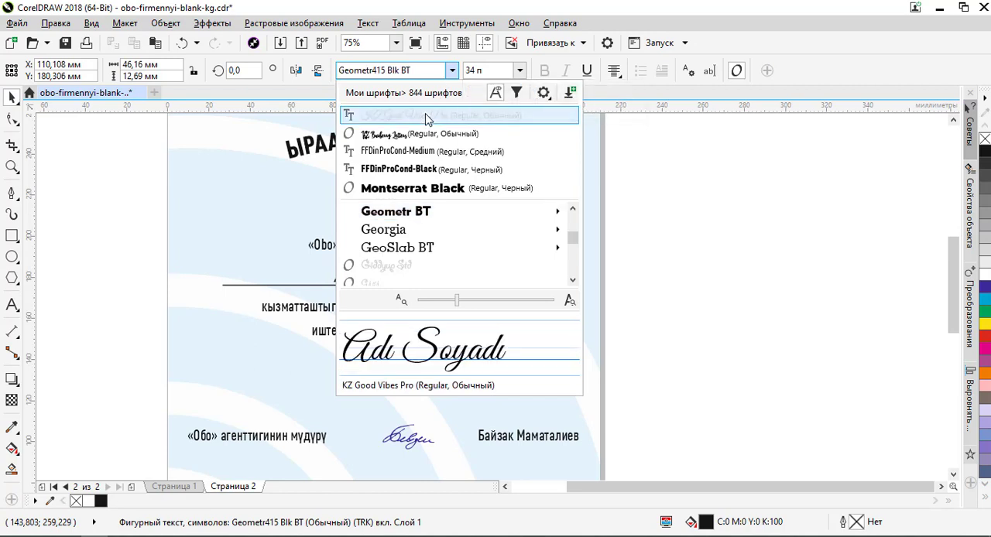
{"action": "left_click", "coordinate": [425, 116]}
{"action": "scroll", "coordinate": [422, 304], "scroll_direction": "up", "scroll_amount": 2}
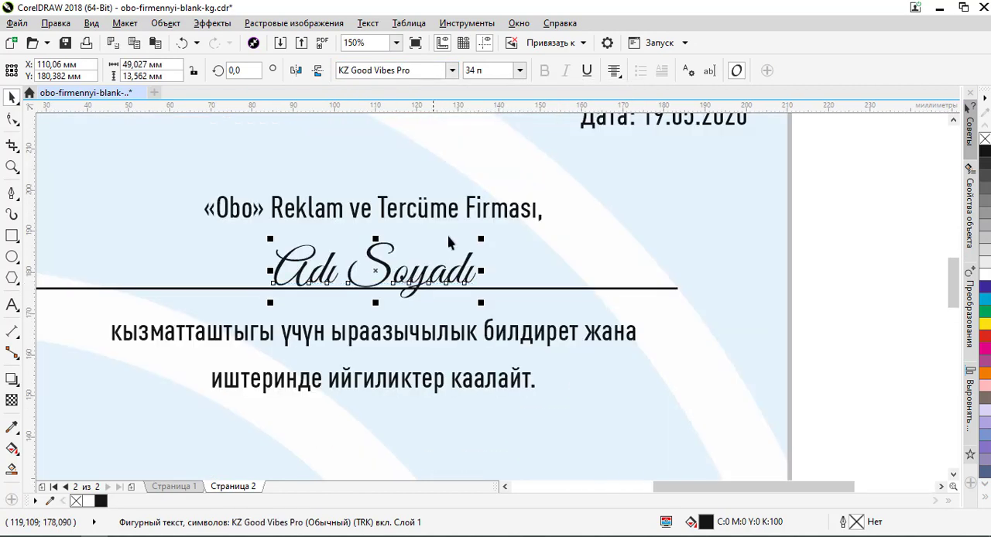
- Replace the body text below the line with "yaptığı işbirliğinden dolayı teşekkür eder ve işlerine başarılar diler." copied from Notepad++
{"action": "scroll", "coordinate": [452, 239], "scroll_direction": "down", "scroll_amount": 2}
{"action": "double_click", "coordinate": [444, 283]}
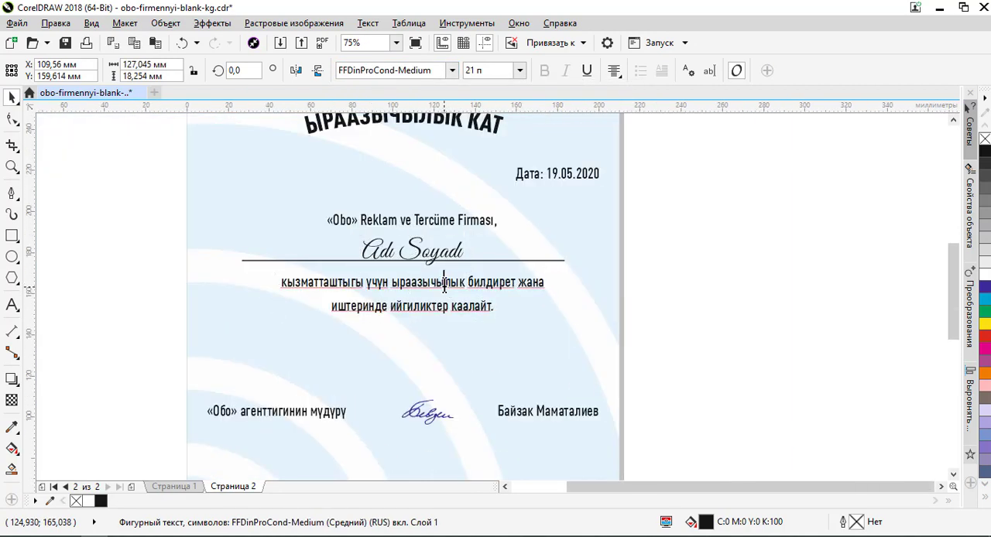
{"action": "key", "text": "ctrl+a"}
{"action": "key", "text": "alt+Tab"}
{"action": "scroll", "coordinate": [478, 404], "scroll_direction": "down", "scroll_amount": 2}
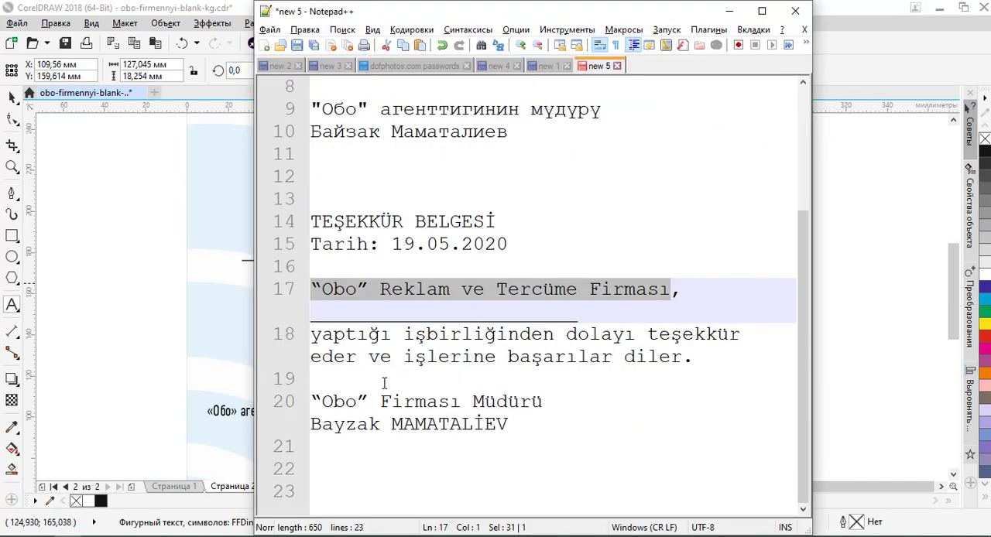
{"action": "mouse_move", "coordinate": [313, 335]}
{"action": "left_mouse_down"}
{"action": "mouse_move", "coordinate": [435, 356]}
{"action": "mouse_move", "coordinate": [647, 356]}
{"action": "mouse_move", "coordinate": [416, 356]}
{"action": "mouse_move", "coordinate": [294, 340]}
{"action": "left_mouse_up"}
{"action": "left_click", "coordinate": [695, 356]}
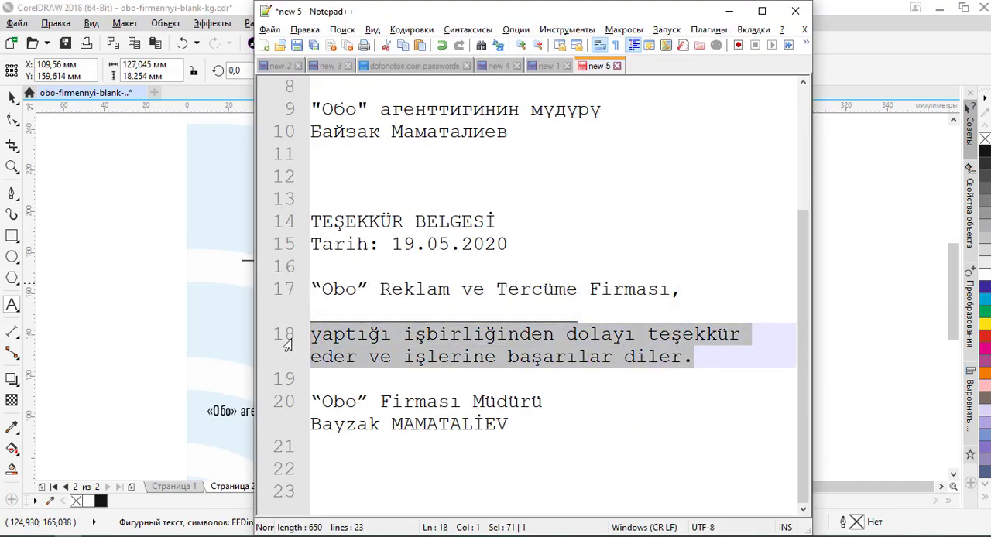
{"action": "key", "text": "ctrl+c"}
{"action": "key", "text": "alt+Tab"}
{"action": "key", "text": "ctrl+v"}
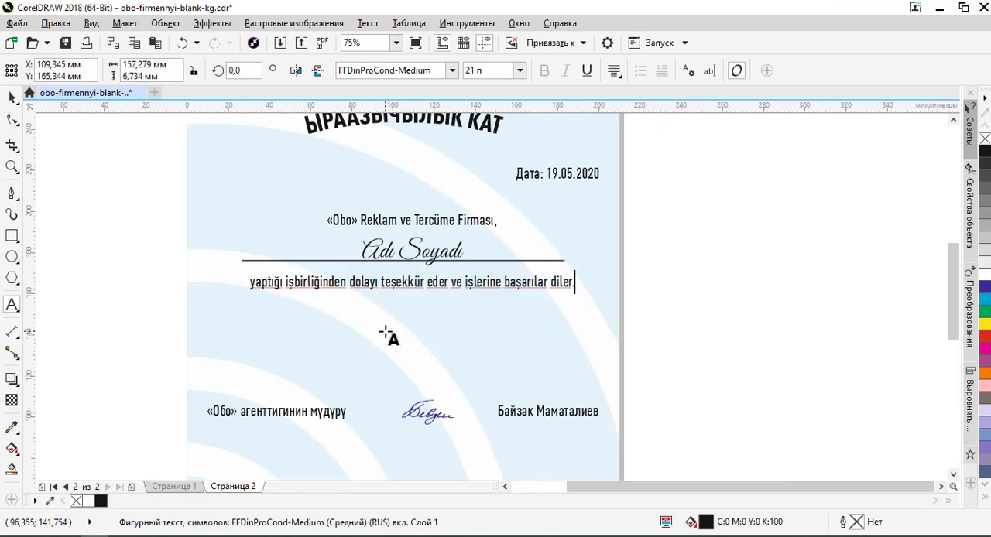
{"action": "scroll", "coordinate": [404, 285], "scroll_direction": "up", "scroll_amount": 2}
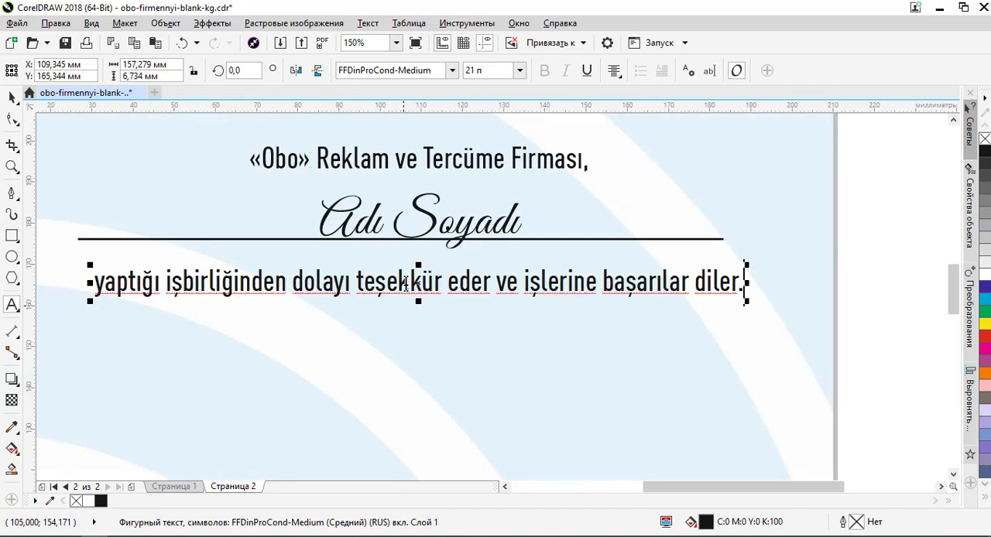
{"action": "left_click", "coordinate": [15, 98]}
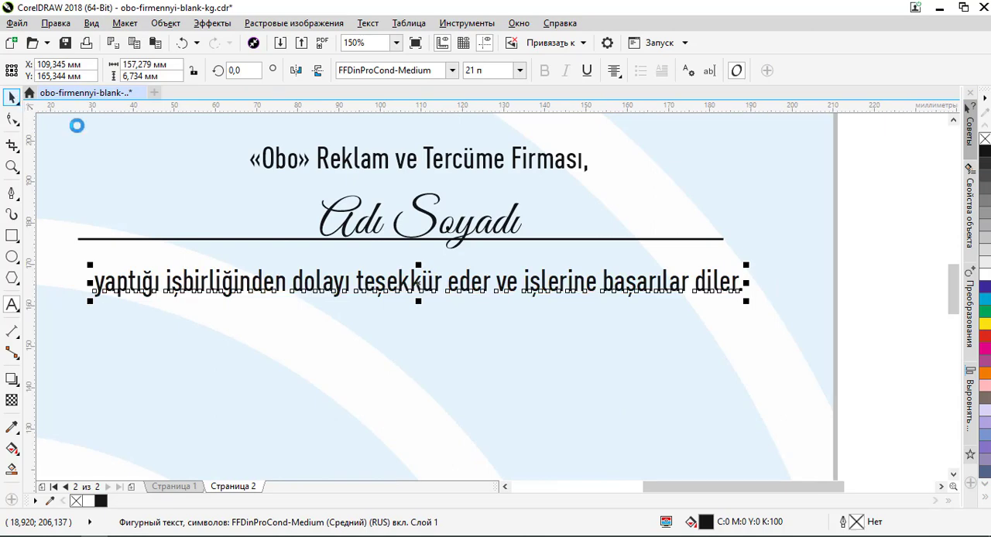
- Replace the director's title at the lower part of the letter with “Obo” Firması Müdürü copied from Notepad++
{"action": "scroll", "coordinate": [503, 266], "scroll_direction": "down", "scroll_amount": 2}
{"action": "scroll", "coordinate": [511, 219], "scroll_direction": "down", "scroll_amount": 2}
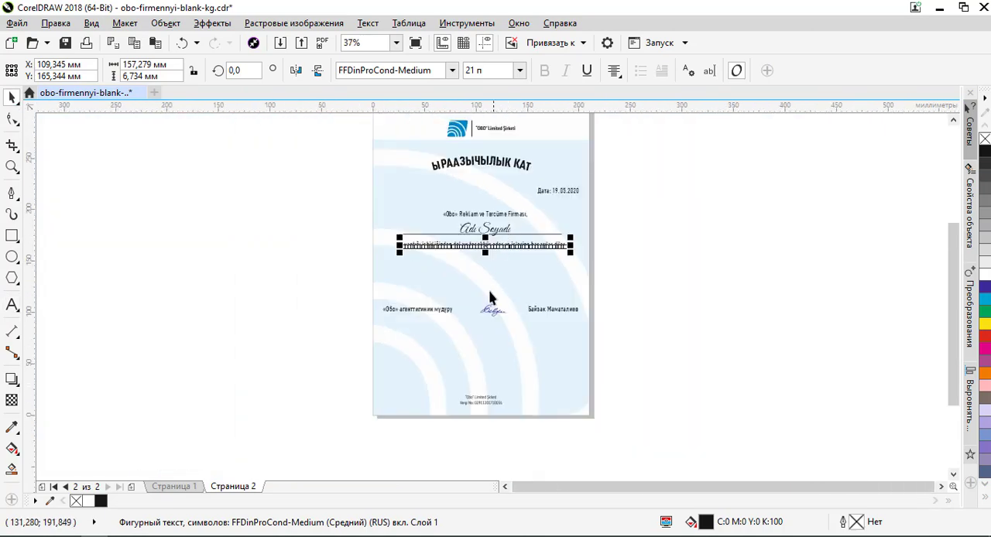
{"action": "scroll", "coordinate": [493, 294], "scroll_direction": "up", "scroll_amount": 2}
{"action": "double_click", "coordinate": [438, 309]}
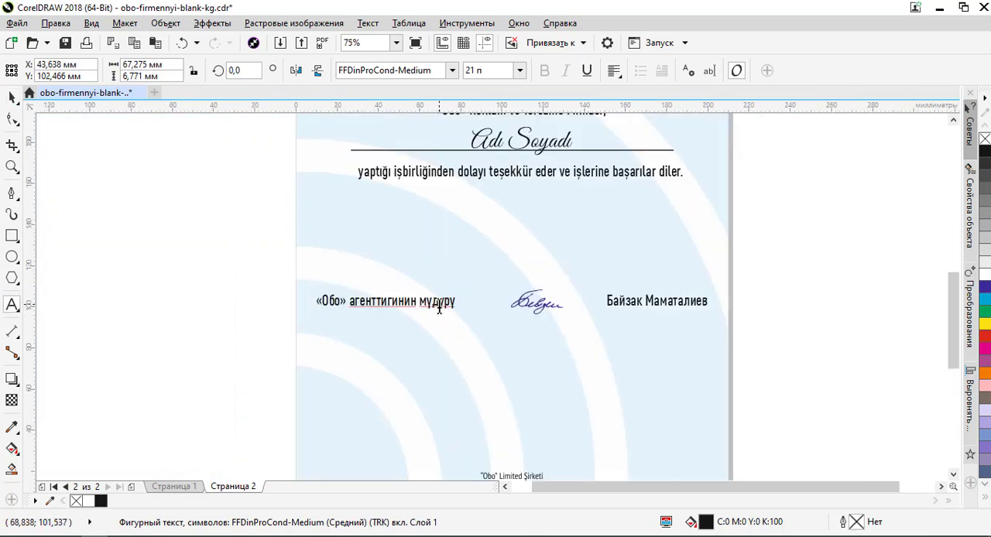
{"action": "key", "text": "ctrl+a"}
{"action": "key", "text": "alt+Tab"}
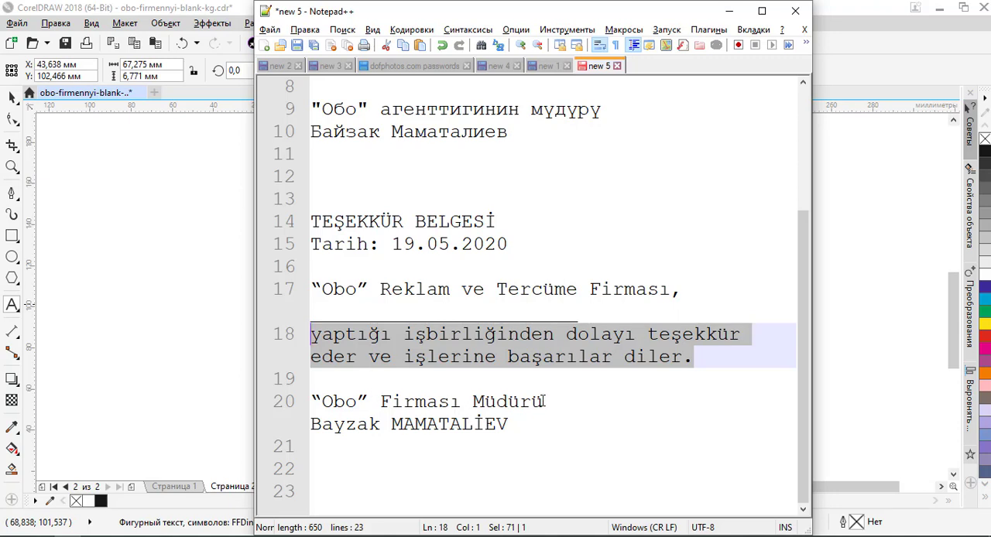
{"action": "left_click_drag", "start_coordinate": [545, 401], "coordinate": [279, 401]}
{"action": "key", "text": "ctrl+c"}
{"action": "key", "text": "alt+Tab"}
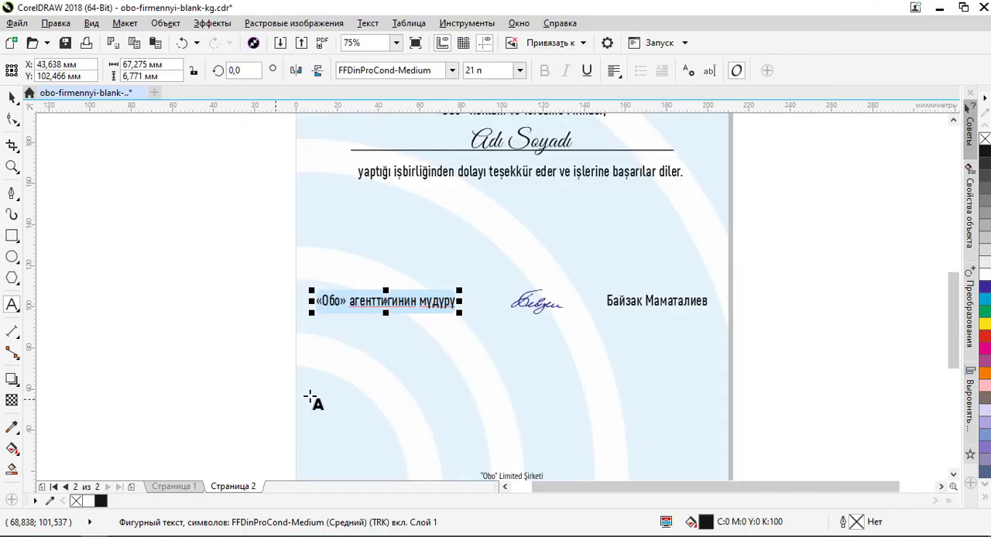
{"action": "key", "text": "ctrl+v"}
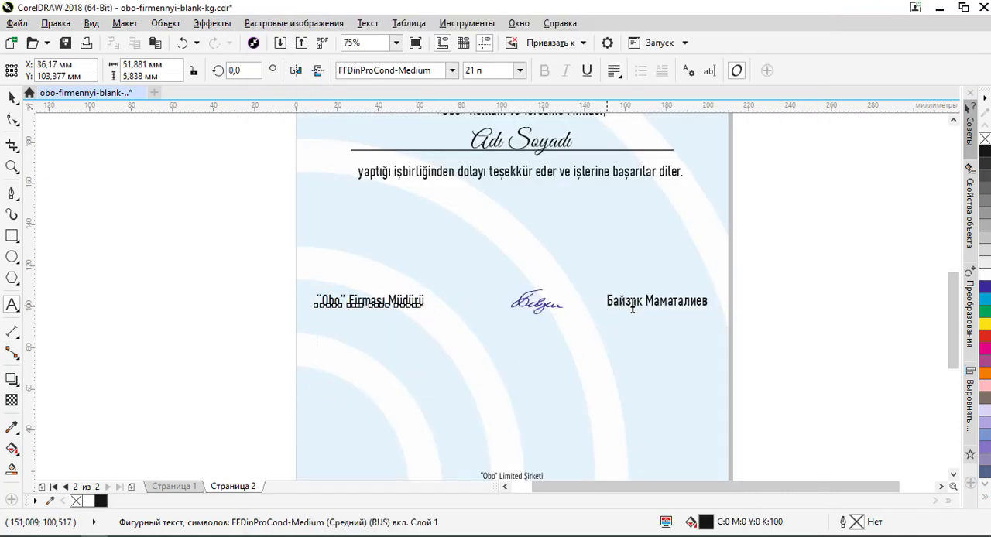
- Replace the Cyrillic signatory name beside the signature with its Turkish spelling copied from Notepad++
{"action": "left_click_drag", "start_coordinate": [608, 304], "coordinate": [725, 308]}
{"action": "key", "text": "alt+Tab"}
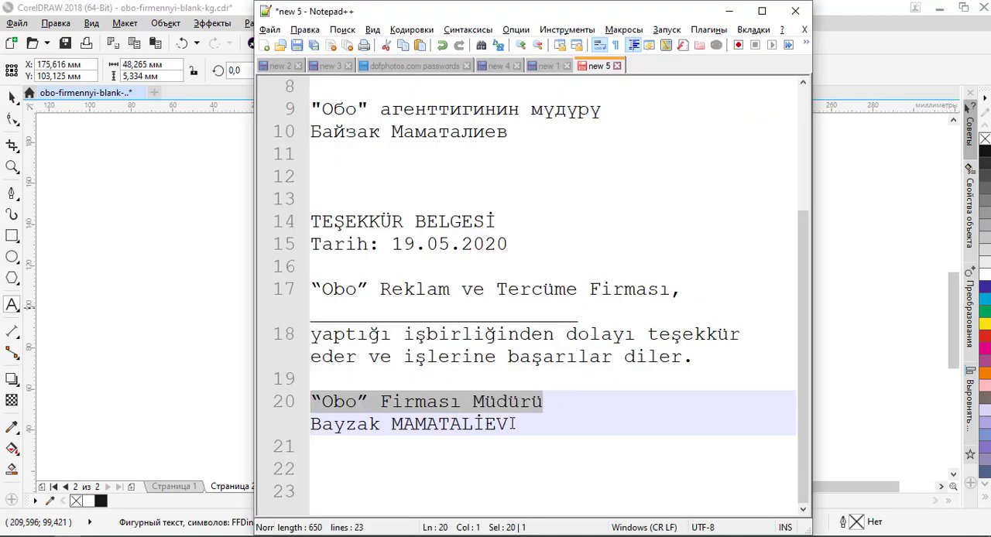
{"action": "left_click_drag", "start_coordinate": [509, 424], "coordinate": [304, 424]}
{"action": "key", "text": "ctrl+c"}
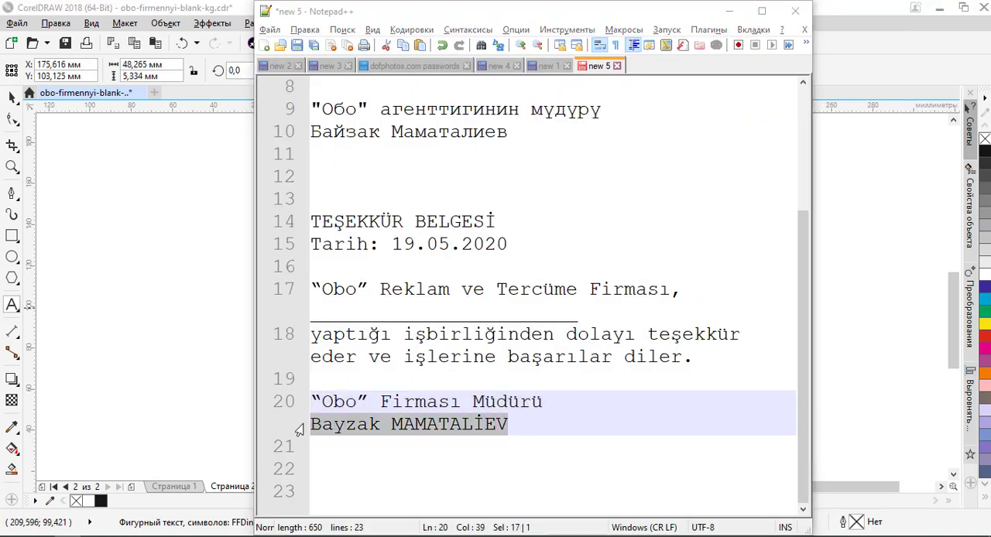
{"action": "key", "text": "alt+Tab"}
{"action": "key", "text": "ctrl+v"}
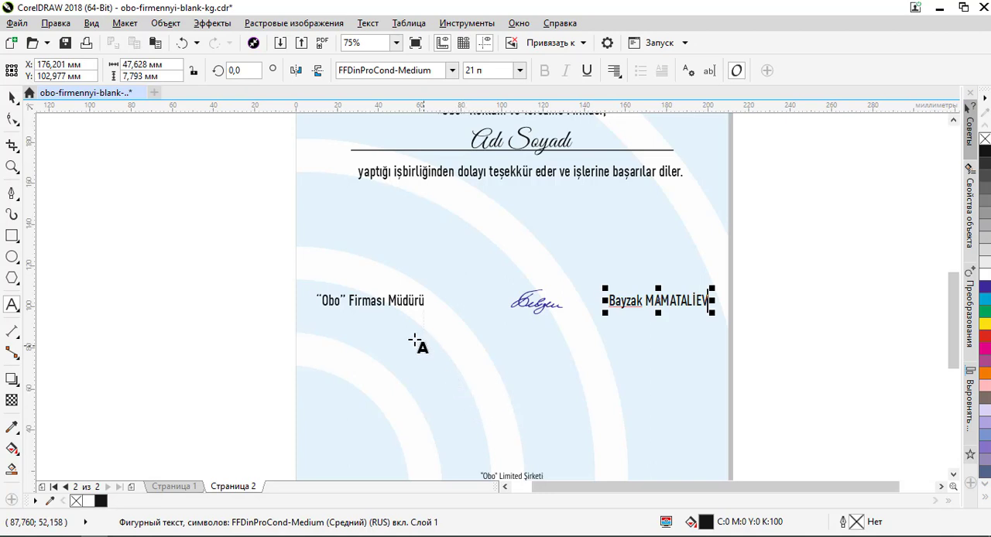
- Retype the quotation marks around Obo in the Firması Müdürü line and deselect the text
{"action": "scroll", "coordinate": [343, 296], "scroll_direction": "up", "scroll_amount": 1}
{"action": "left_click_drag", "start_coordinate": [338, 299], "coordinate": [350, 302]}
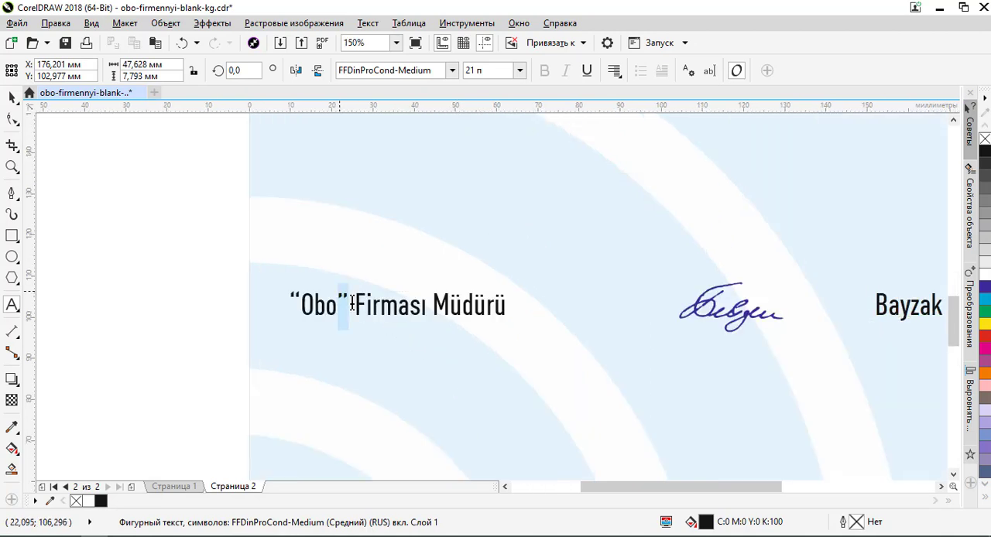
{"action": "type", "text": "\""}
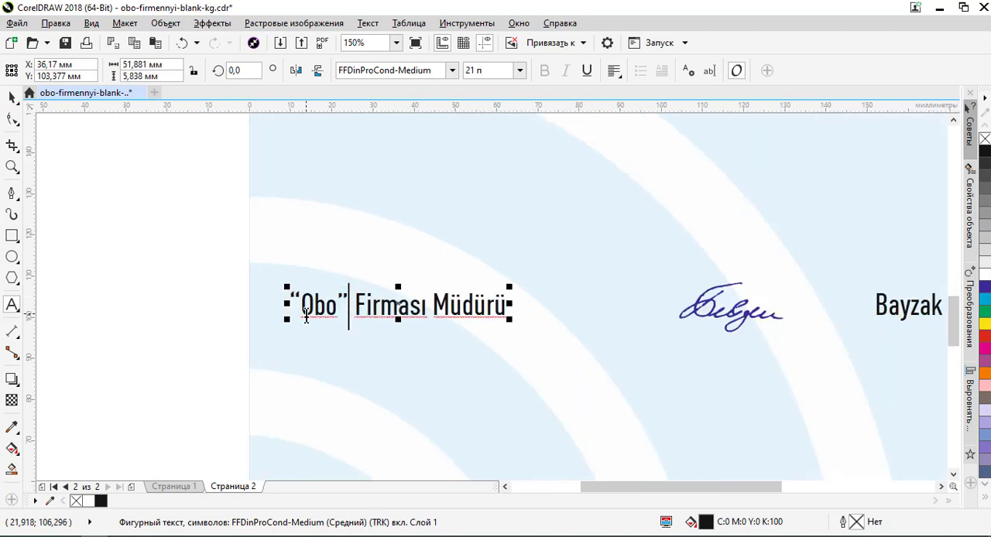
{"action": "left_click_drag", "start_coordinate": [351, 303], "coordinate": [304, 305]}
{"action": "type", "text": "\""}
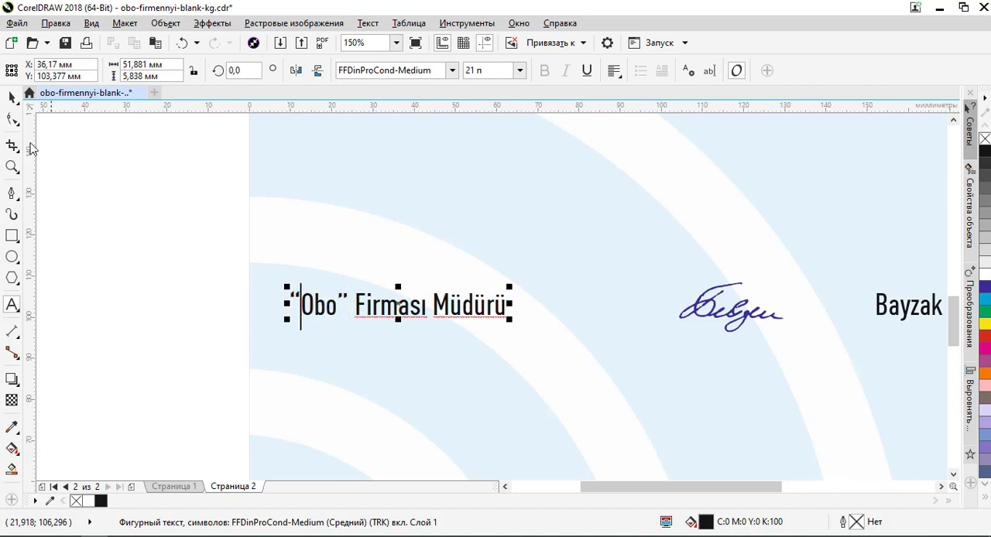
{"action": "left_click", "coordinate": [10, 99]}
{"action": "left_click", "coordinate": [314, 344]}
{"action": "scroll", "coordinate": [317, 349], "scroll_direction": "down", "scroll_amount": 4}
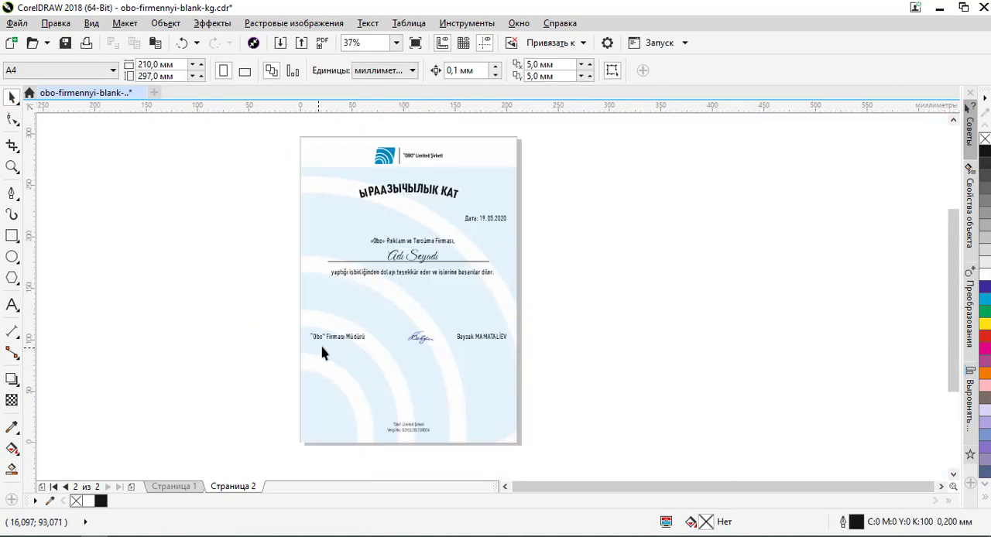
- Replace the arched Kyrgyz heading with TEŞEKKÜR BELGESİ copied from Notepad++
{"action": "scroll", "coordinate": [419, 194], "scroll_direction": "up", "scroll_amount": 2}
{"action": "left_click", "coordinate": [422, 199]}
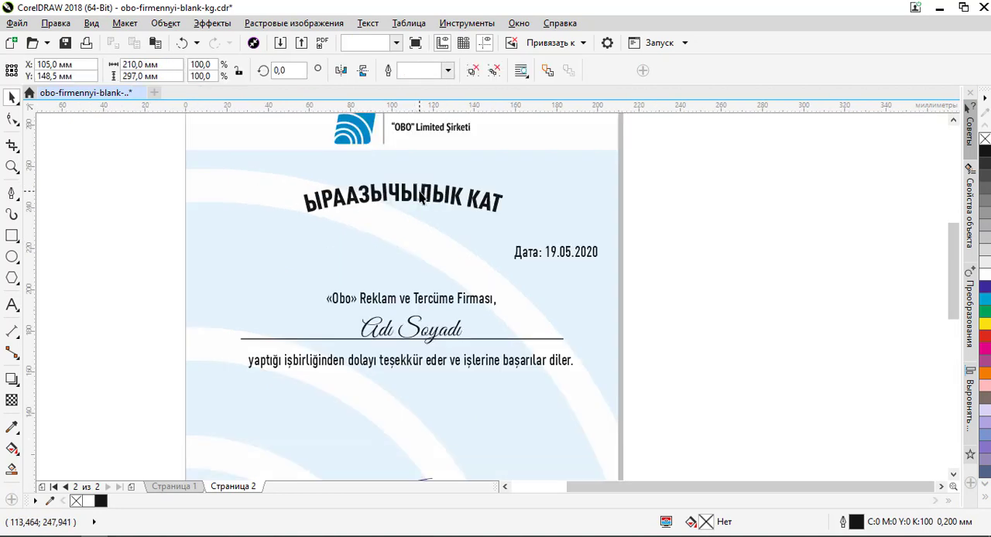
{"action": "double_click", "coordinate": [422, 198]}
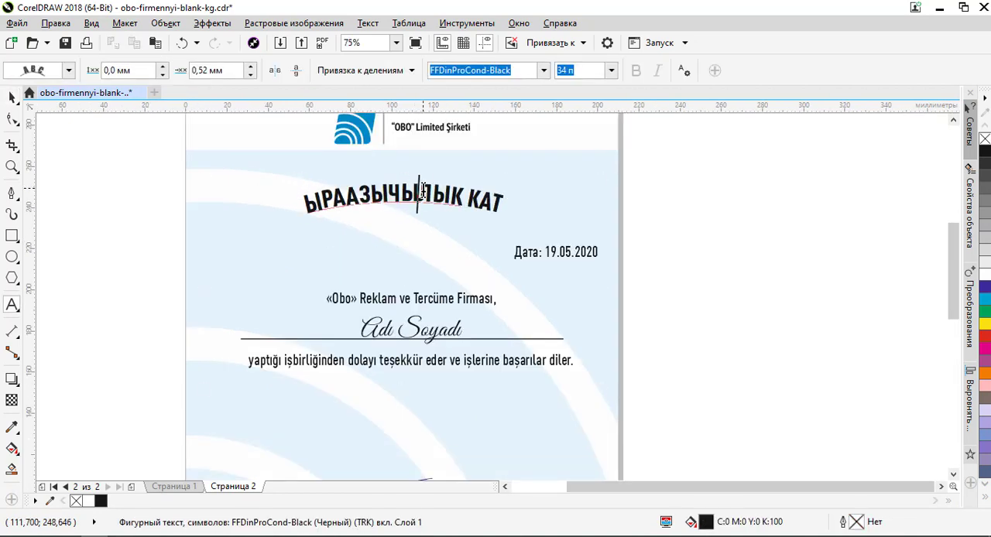
{"action": "key", "text": "alt+Tab"}
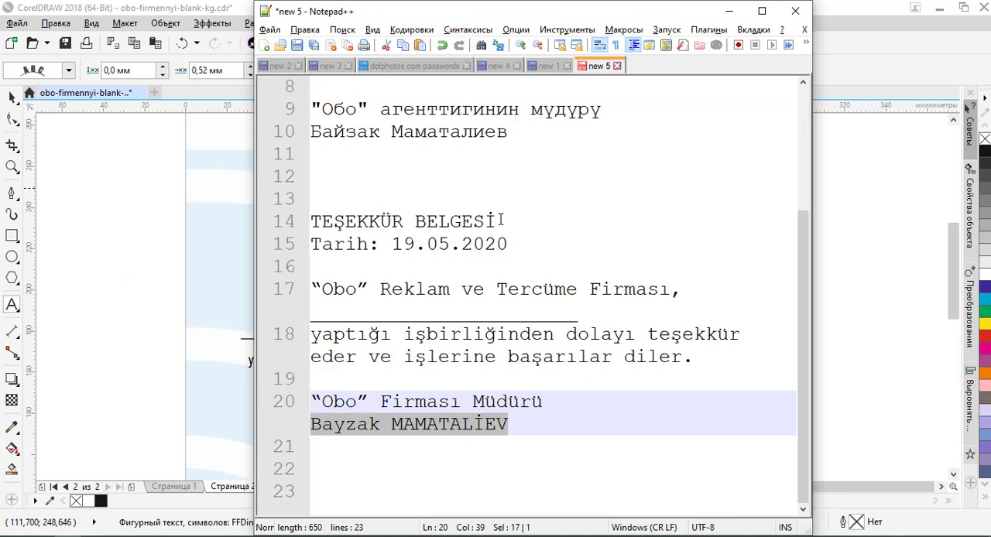
{"action": "left_click_drag", "start_coordinate": [499, 220], "coordinate": [245, 235]}
{"action": "left_click", "coordinate": [465, 222]}
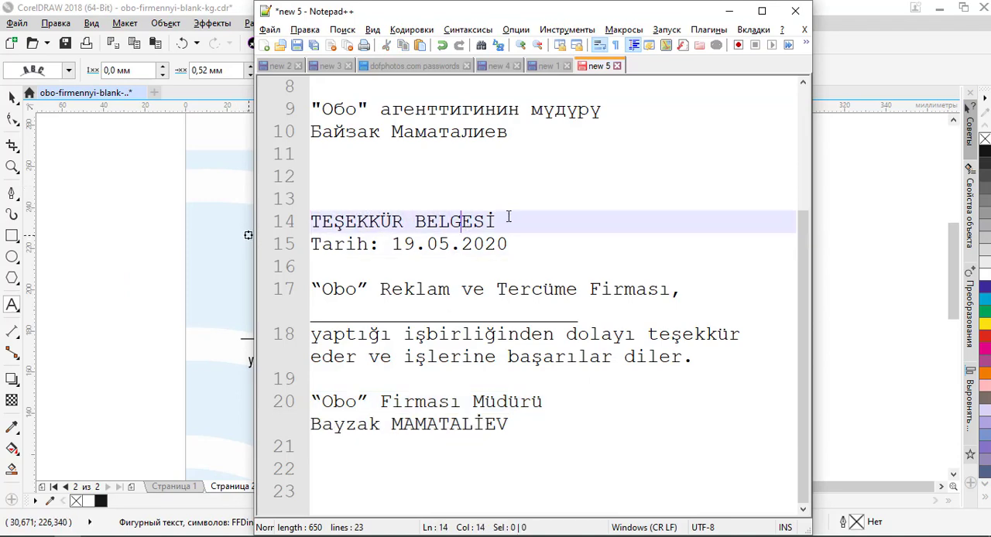
{"action": "left_click_drag", "start_coordinate": [509, 219], "coordinate": [302, 221]}
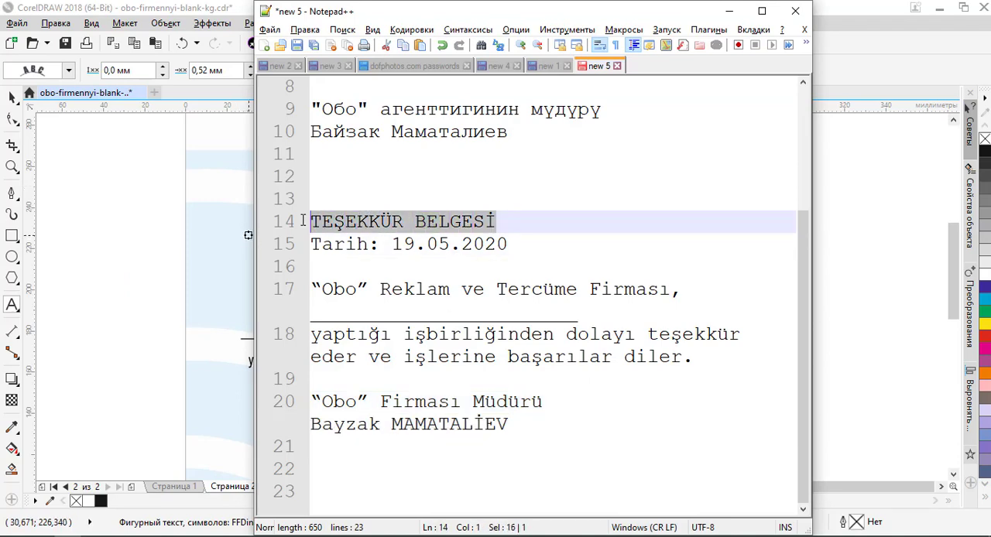
{"action": "key", "text": "alt+Tab"}
{"action": "key", "text": "ctrl+v"}
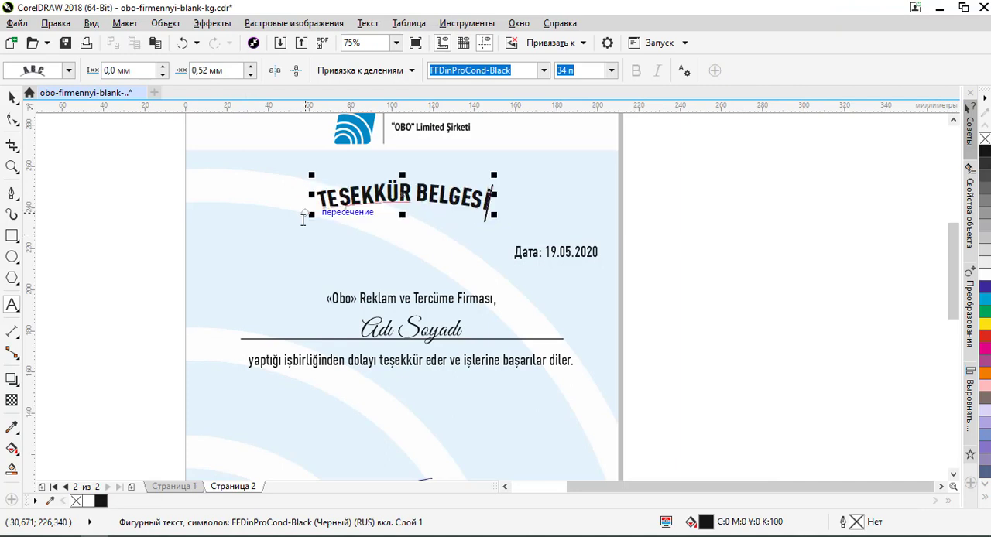
{"action": "left_click", "coordinate": [12, 97]}
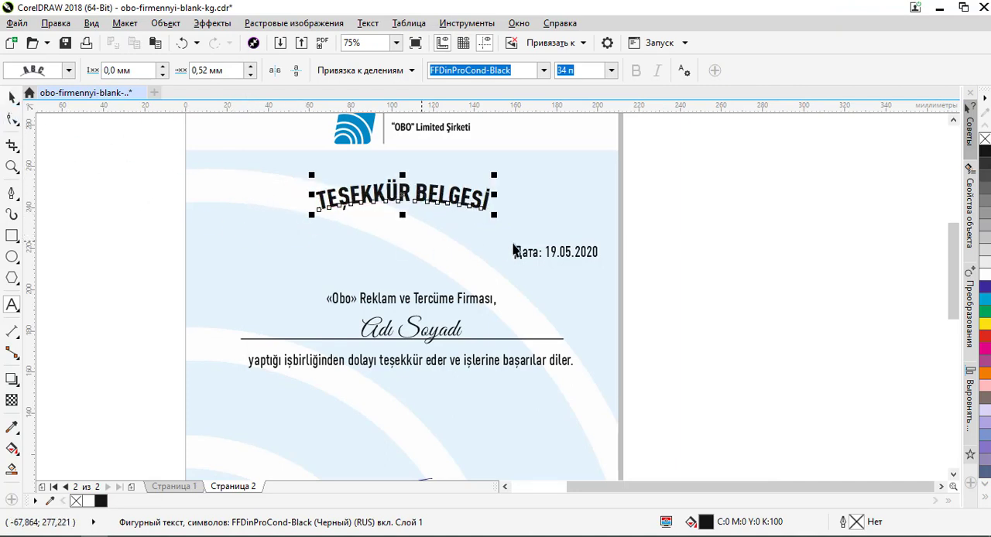
- Replace the date line with "Tarih: 19.05.2020" copied from Notepad++ and deselect it
{"action": "left_click", "coordinate": [566, 250]}
{"action": "double_click", "coordinate": [566, 250]}
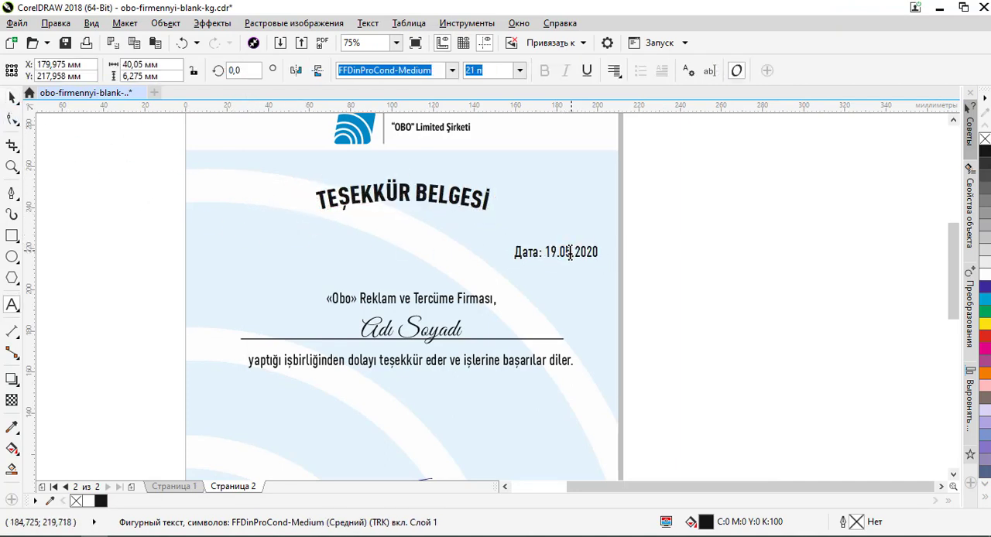
{"action": "key", "text": "ctrl+a"}
{"action": "key", "text": "alt+Tab"}
{"action": "left_click_drag", "start_coordinate": [509, 243], "coordinate": [243, 253]}
{"action": "key", "text": "ctrl+c"}
{"action": "key", "text": "alt+Tab"}
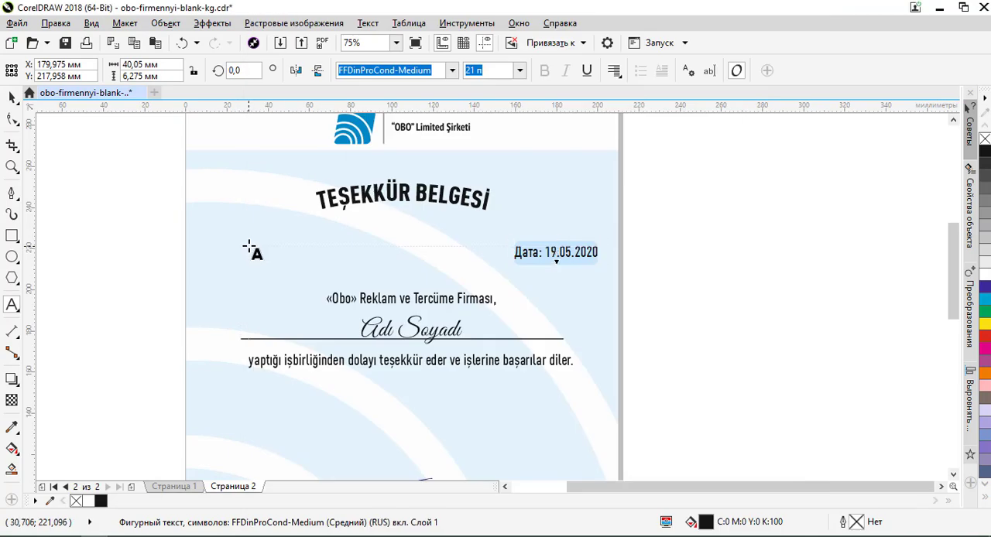
{"action": "key", "text": "ctrl+v"}
{"action": "left_click", "coordinate": [12, 97]}
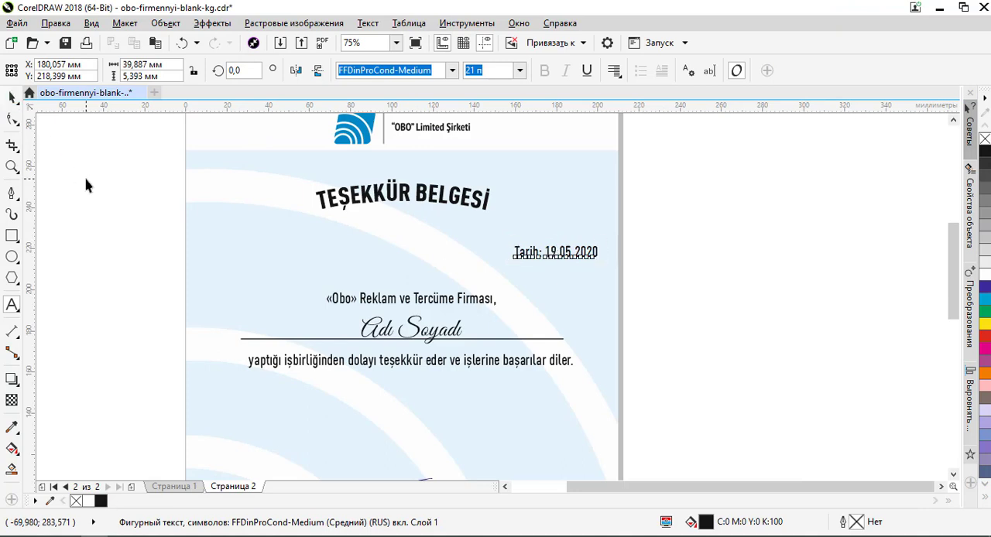
{"action": "left_click", "coordinate": [88, 183]}
- Place a horizontal guideline at about Y 239.2 mm, along the bottom of the arched heading's end letters
{"action": "scroll", "coordinate": [394, 196], "scroll_direction": "up", "scroll_amount": 3}
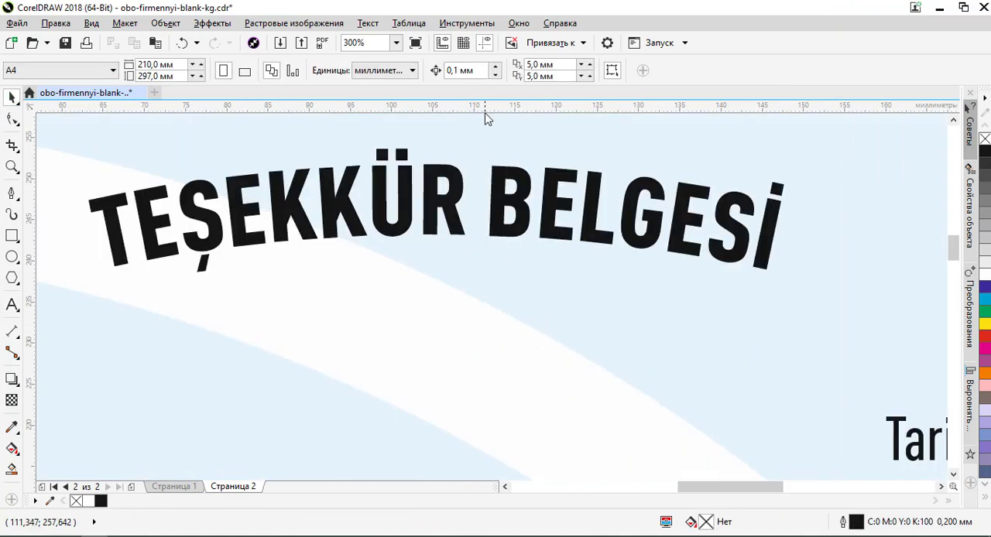
{"action": "left_click_drag", "start_coordinate": [485, 141], "coordinate": [114, 273]}
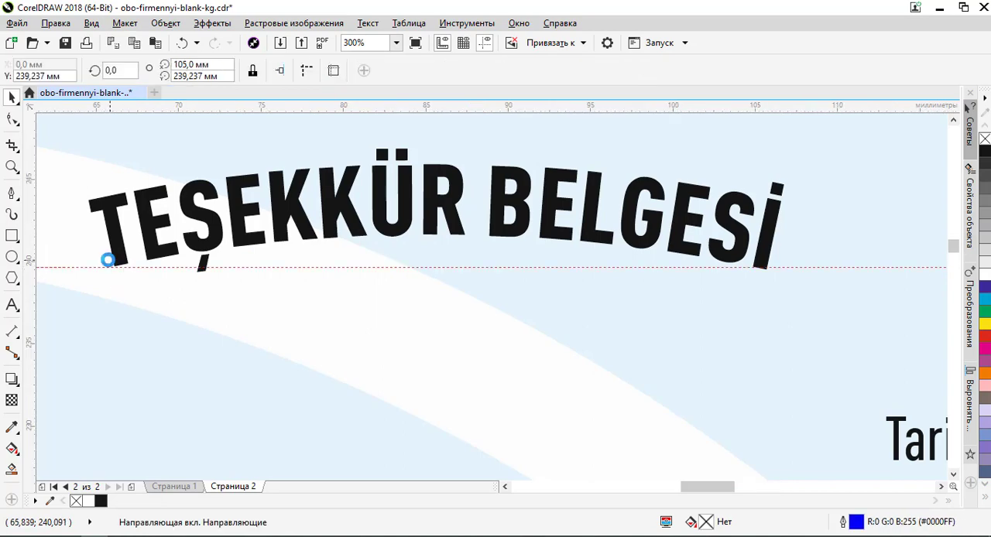
{"action": "scroll", "coordinate": [112, 263], "scroll_direction": "up", "scroll_amount": 3}
{"action": "scroll", "coordinate": [131, 268], "scroll_direction": "down", "scroll_amount": 3}
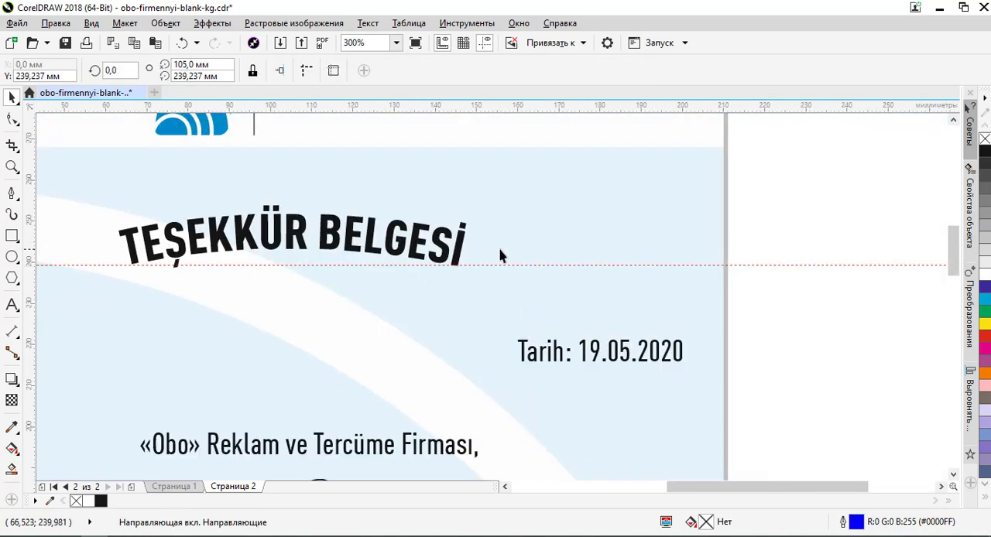
- Set the arched TEŞEKKÜR BELGESİ heading's offset along its path to -0.48 mm, checking its end letters against the guideline
{"action": "left_click", "coordinate": [418, 252]}
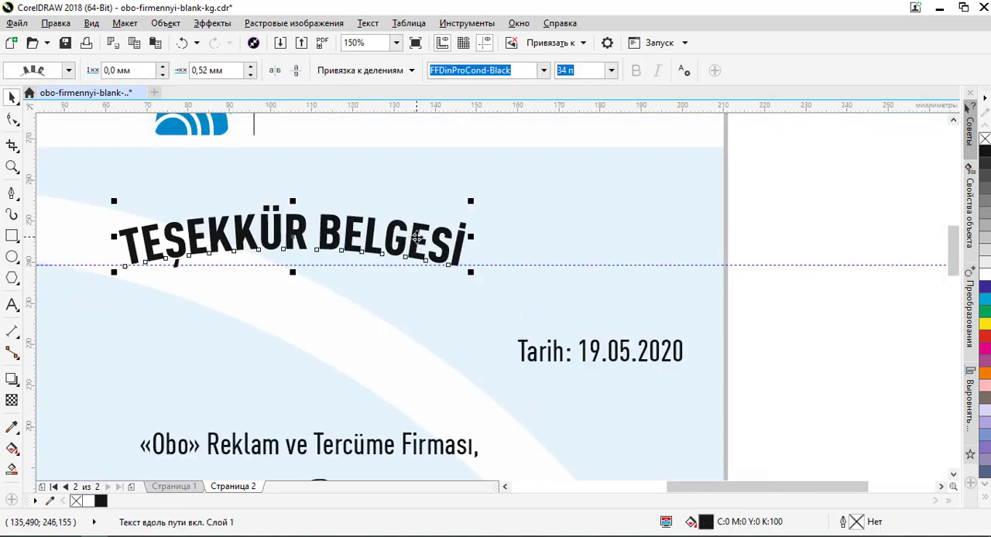
{"action": "left_click", "coordinate": [250, 66]}
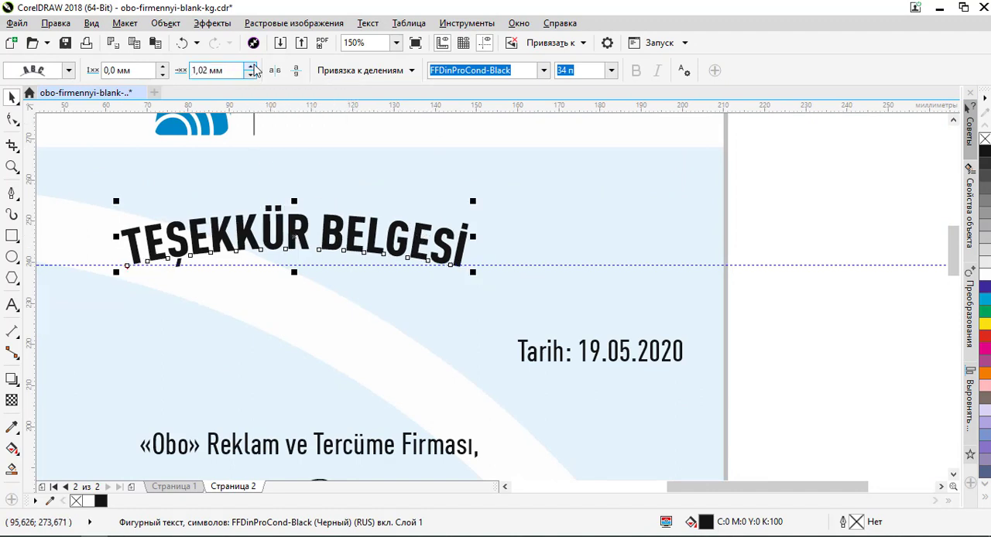
{"action": "left_click", "coordinate": [250, 75]}
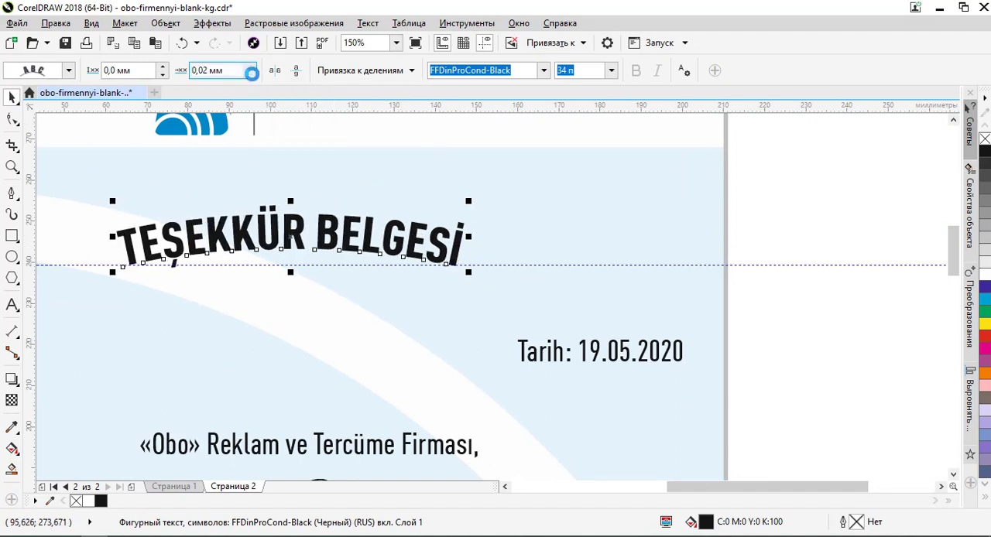
{"action": "left_click", "coordinate": [251, 74]}
{"action": "left_click", "coordinate": [251, 74]}
{"action": "left_click", "coordinate": [250, 74]}
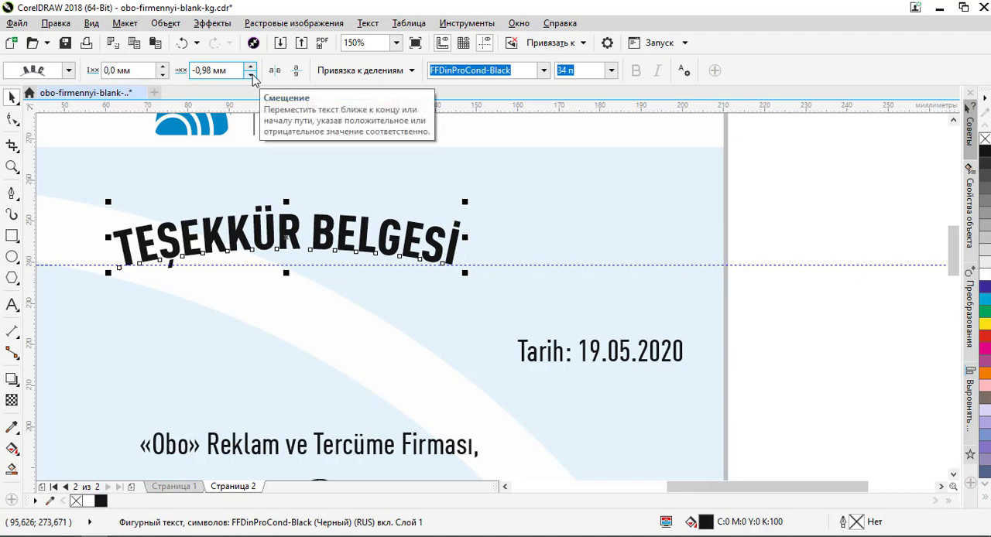
{"action": "scroll", "coordinate": [129, 279], "scroll_direction": "up", "scroll_amount": 4}
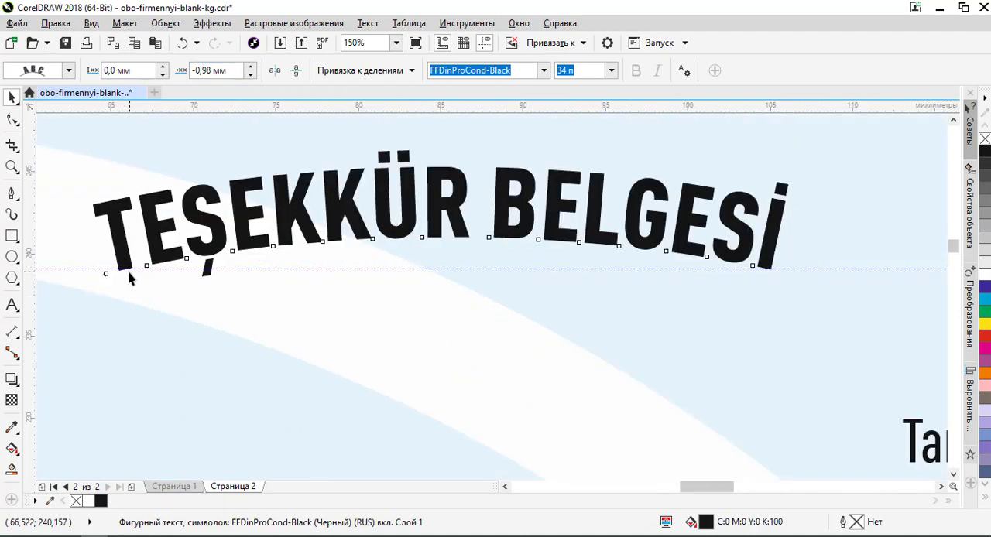
{"action": "scroll", "coordinate": [126, 274], "scroll_direction": "down", "scroll_amount": 3}
{"action": "scroll", "coordinate": [774, 272], "scroll_direction": "up", "scroll_amount": 3}
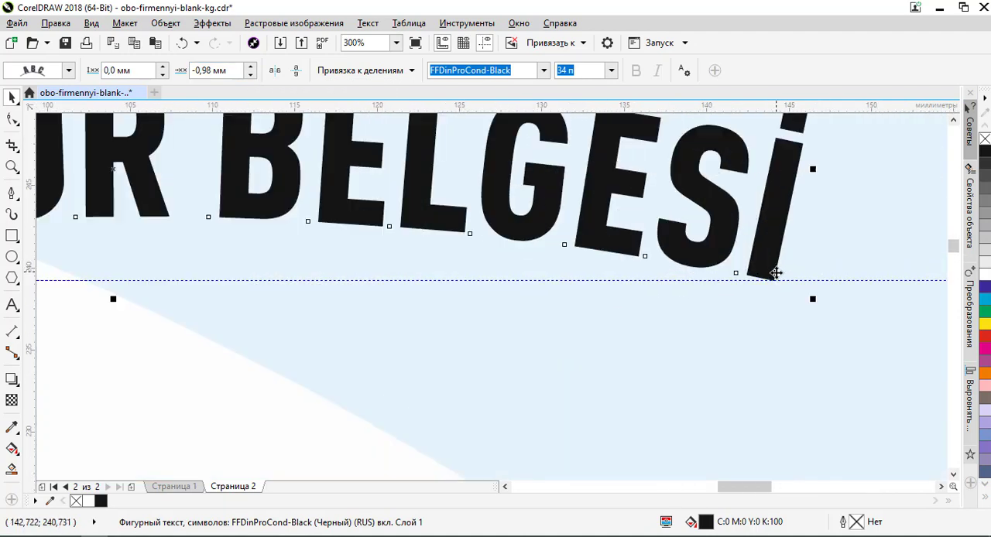
{"action": "scroll", "coordinate": [778, 274], "scroll_direction": "up", "scroll_amount": 2}
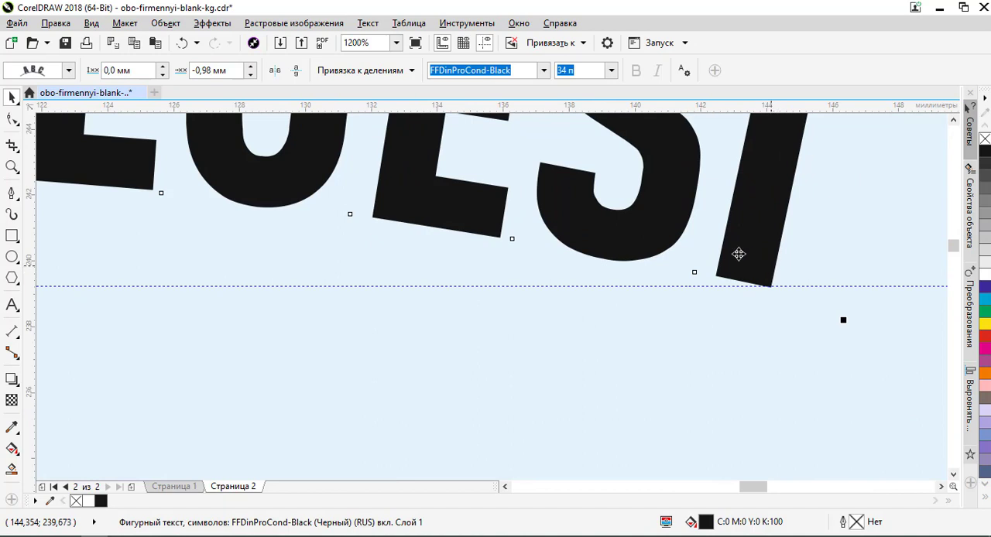
{"action": "left_click", "coordinate": [251, 75]}
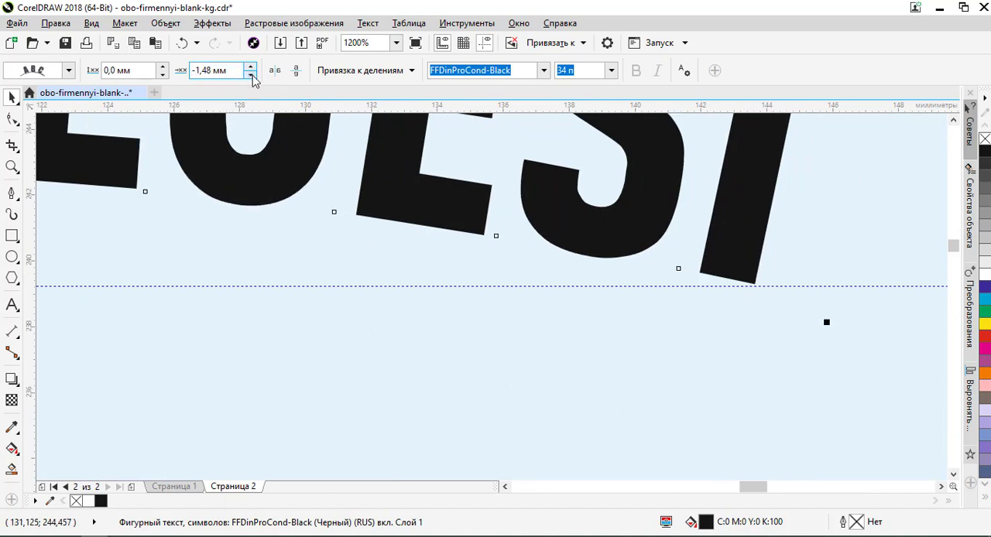
{"action": "left_click", "coordinate": [252, 68]}
{"action": "left_click", "coordinate": [252, 69]}
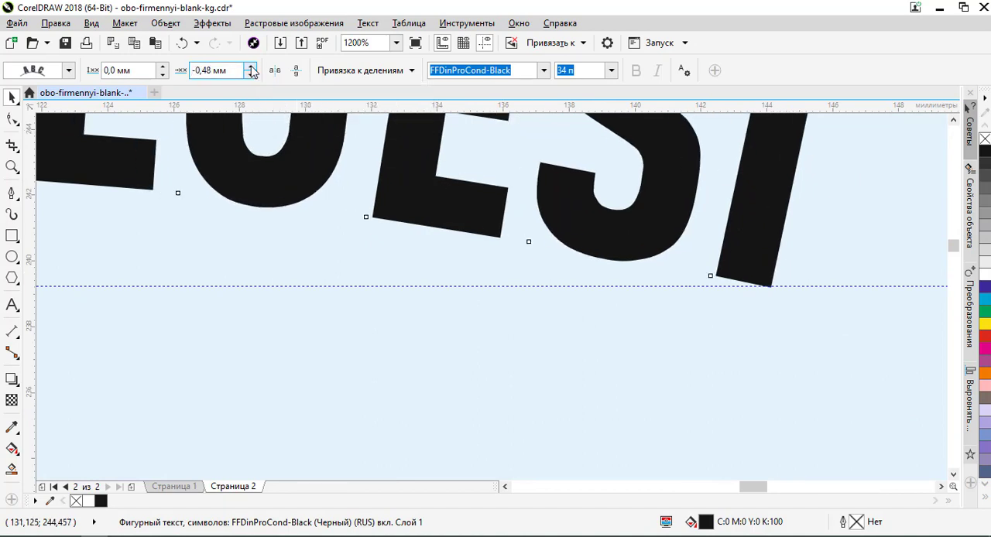
{"action": "scroll", "coordinate": [679, 216], "scroll_direction": "down", "scroll_amount": 3}
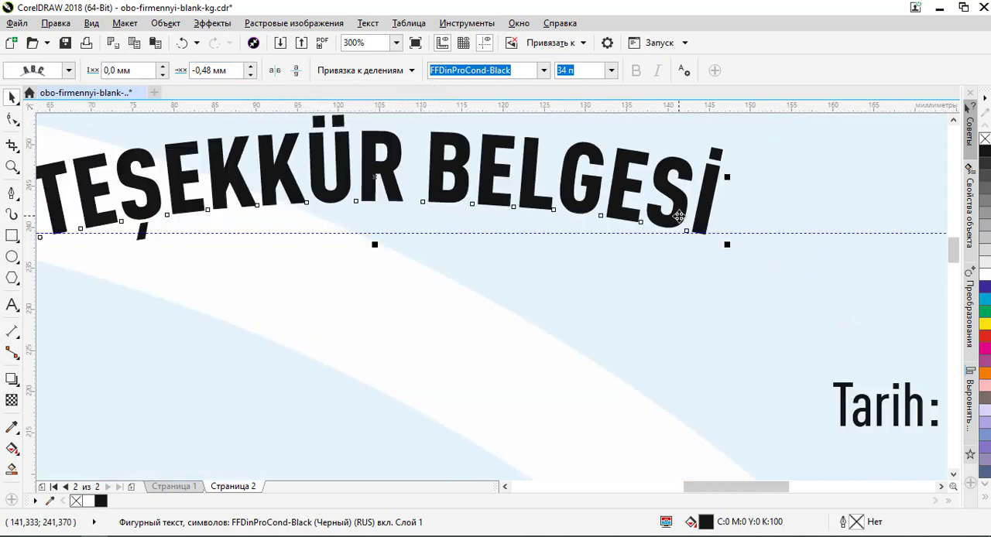
- Check the arched heading's end letters against the horizontal guideline and delete that guideline
{"action": "scroll", "coordinate": [62, 228], "scroll_direction": "up", "scroll_amount": 2}
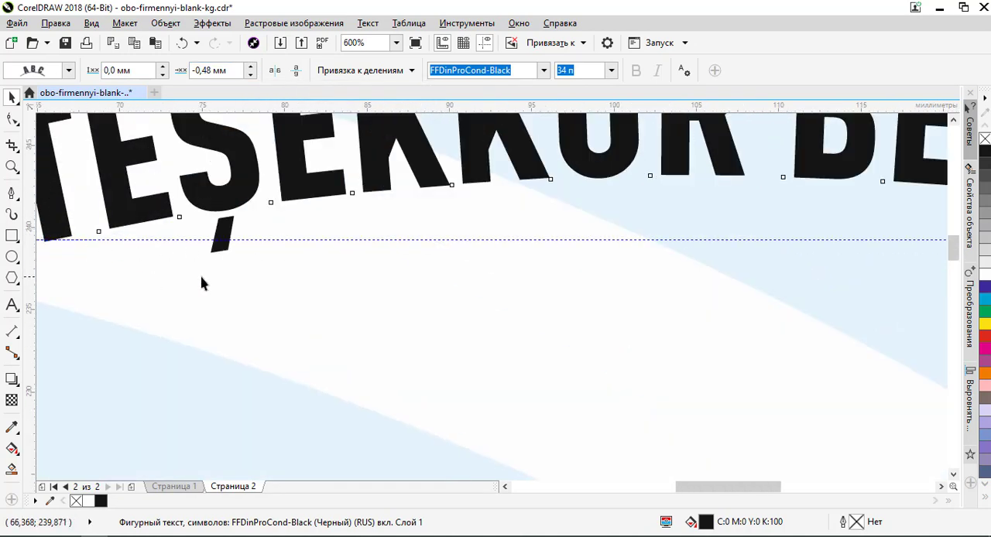
{"action": "scroll", "coordinate": [256, 271], "scroll_direction": "down", "scroll_amount": 3}
{"action": "left_click", "coordinate": [674, 265]}
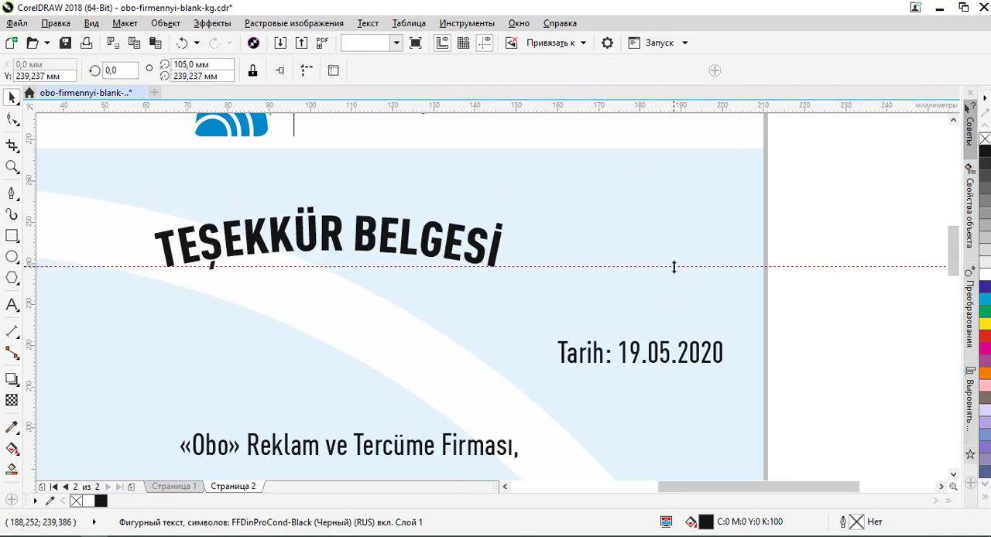
{"action": "key", "text": "Delete"}
- Examine the Turkish letter's overall layout, including the heading, body text, recipient name line and signature row
{"action": "scroll", "coordinate": [678, 269], "scroll_direction": "down", "scroll_amount": 1}
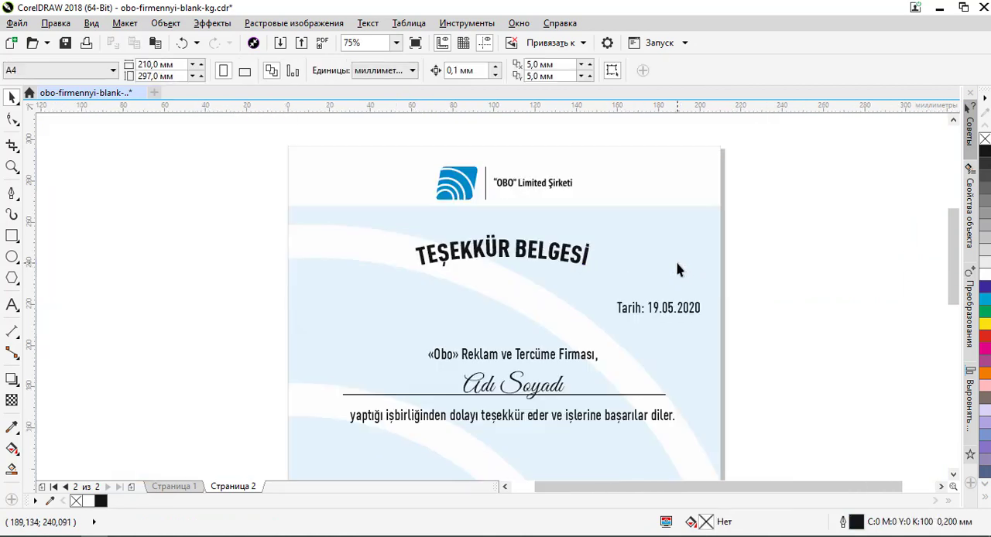
{"action": "scroll", "coordinate": [677, 268], "scroll_direction": "down", "scroll_amount": 1}
{"action": "scroll", "coordinate": [631, 310], "scroll_direction": "down", "scroll_amount": 1}
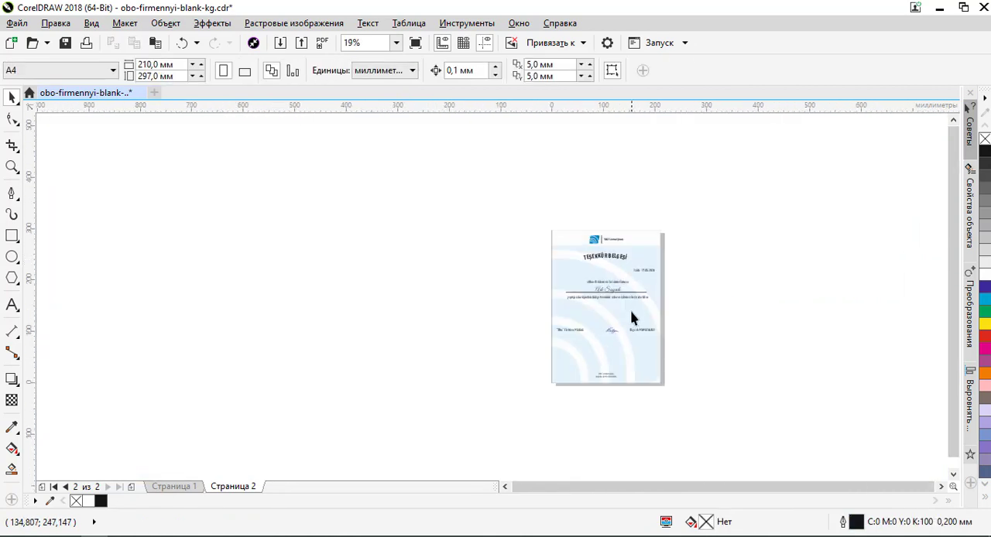
{"action": "scroll", "coordinate": [623, 326], "scroll_direction": "up", "scroll_amount": 2}
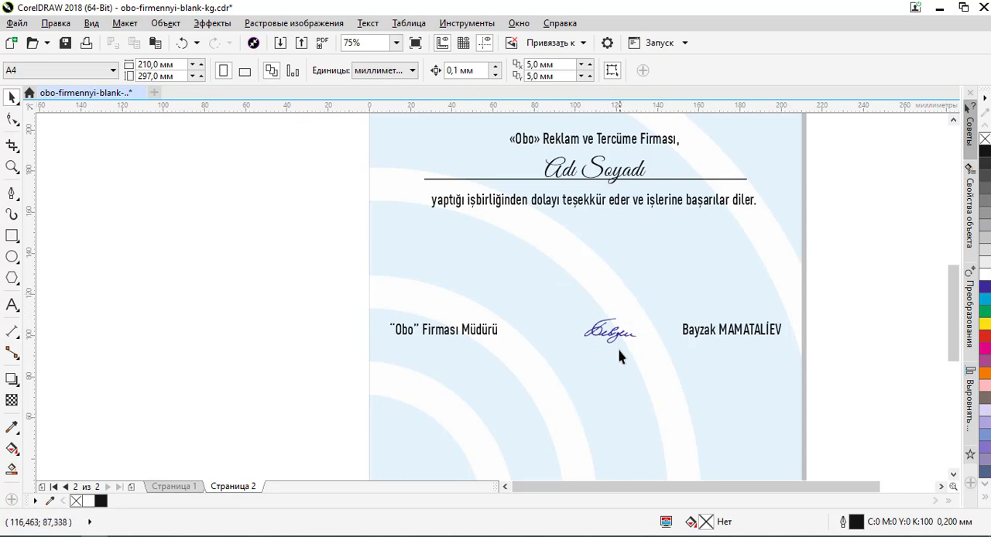
{"action": "scroll", "coordinate": [596, 361], "scroll_direction": "down", "scroll_amount": 2}
{"action": "scroll", "coordinate": [598, 271], "scroll_direction": "up", "scroll_amount": 3}
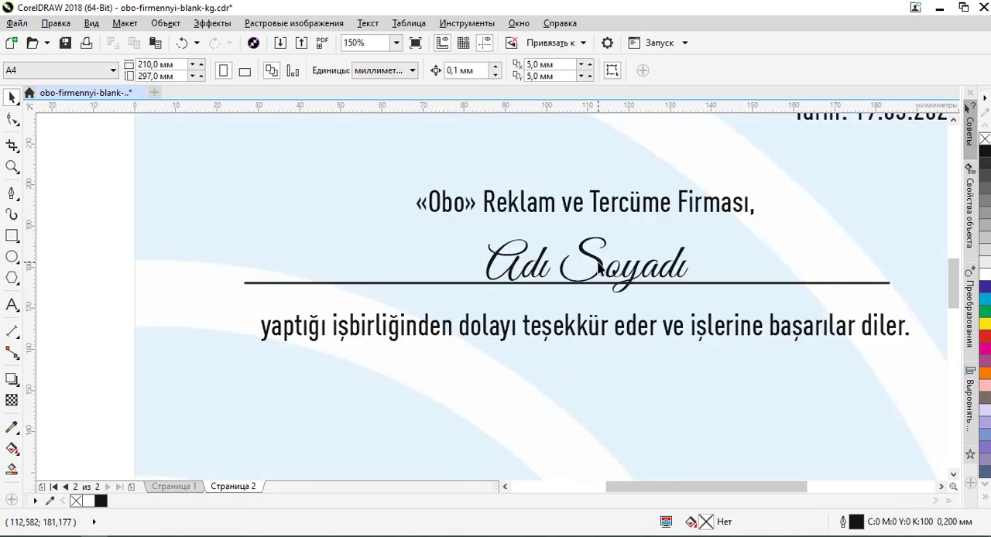
{"action": "left_click", "coordinate": [598, 267]}
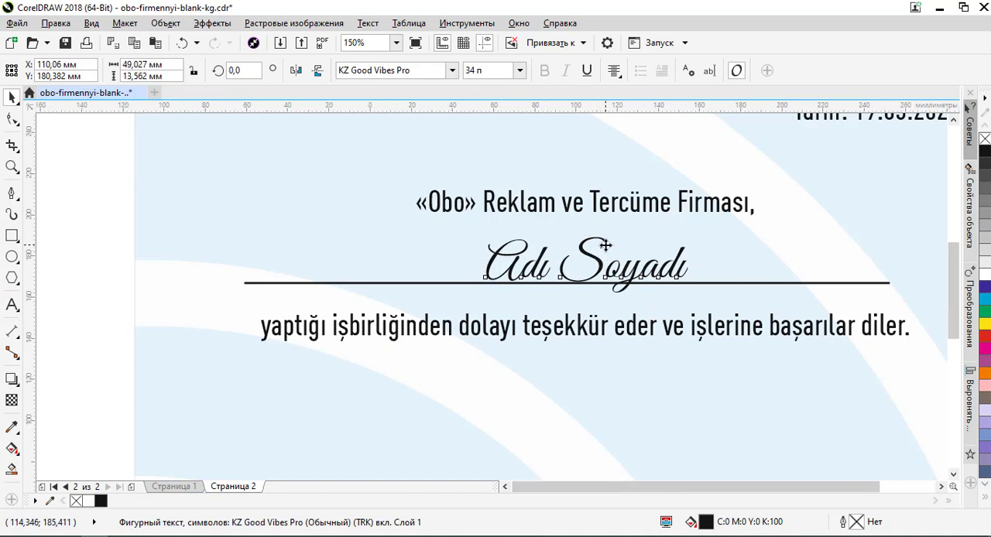
{"action": "scroll", "coordinate": [605, 246], "scroll_direction": "down", "scroll_amount": 2}
{"action": "scroll", "coordinate": [606, 246], "scroll_direction": "up", "scroll_amount": 1}
{"action": "scroll", "coordinate": [588, 293], "scroll_direction": "down", "scroll_amount": 2}
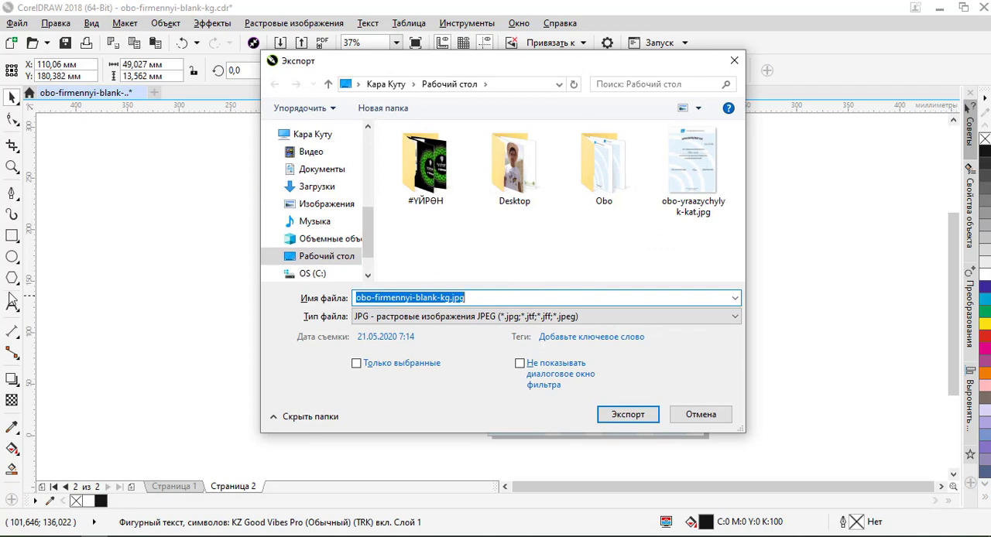
- Export the Turkish page as a JPG named obo-yraazychylyk-kat-tr.jpg on the desktop, basing the name on the Kyrgyz export
{"action": "left_click", "coordinate": [697, 186]}
{"action": "left_click", "coordinate": [441, 297]}
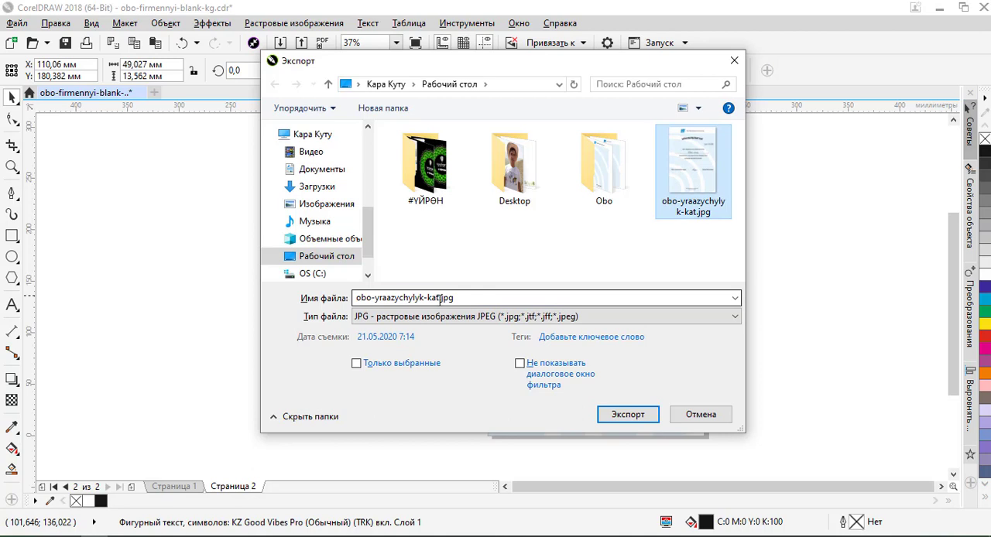
{"action": "double_click", "coordinate": [424, 298]}
{"action": "left_click", "coordinate": [437, 298]}
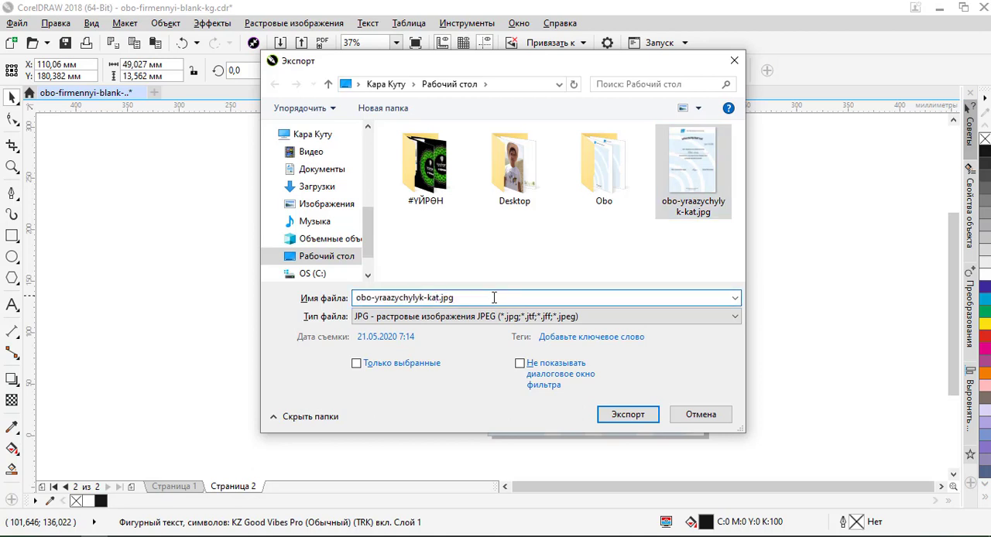
{"action": "type", "text": "-tr"}
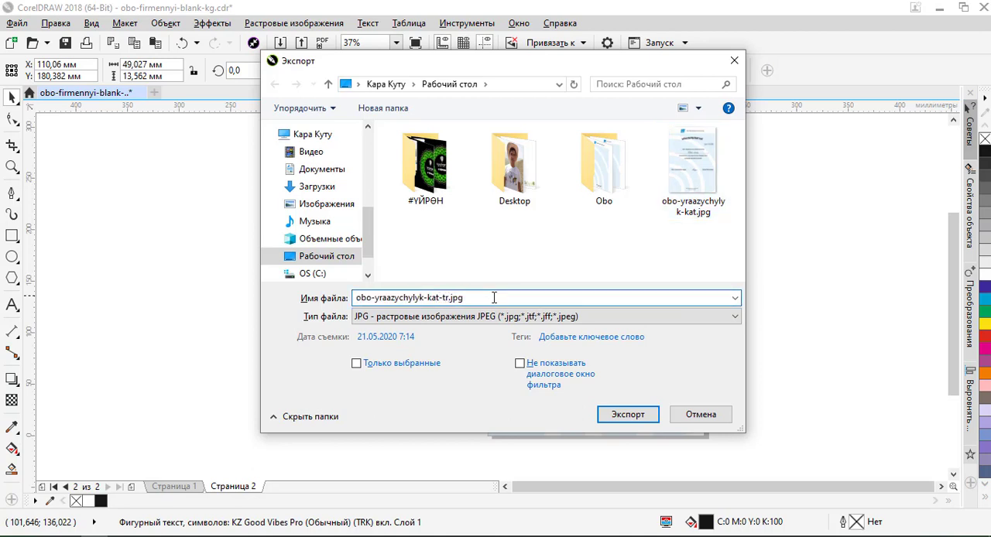
{"action": "left_click", "coordinate": [634, 415]}
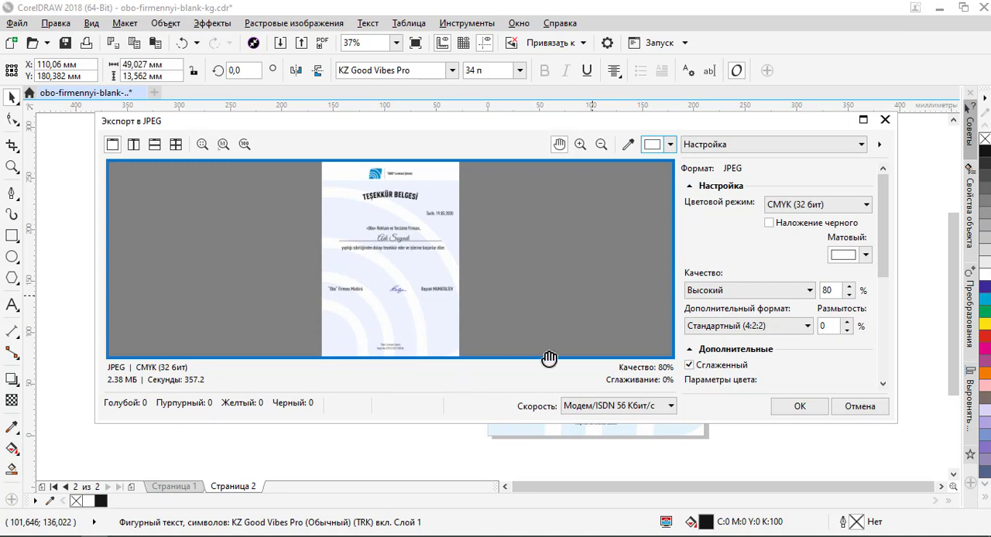
- Set the JPEG export's colour mode to RGB (24-bit) and complete the export
{"action": "left_click", "coordinate": [803, 409]}
{"action": "left_click", "coordinate": [813, 205]}
{"action": "left_click", "coordinate": [807, 235]}
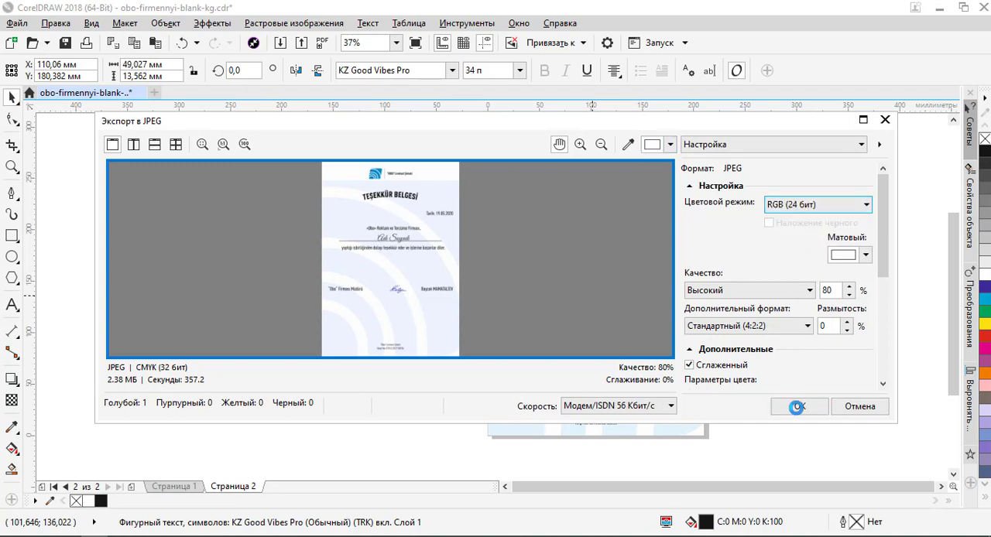
{"action": "left_click", "coordinate": [800, 410]}
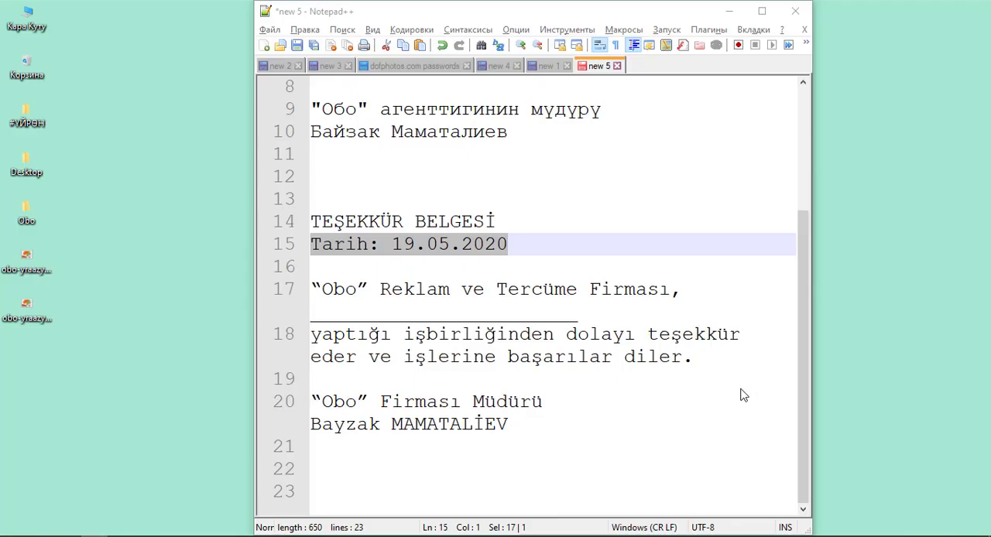
- View the exported obo-yraazychylyk-kat.jpg from the desktop, close it, and return to CorelDRAW to deselect the name text
{"action": "key", "text": "super+d"}
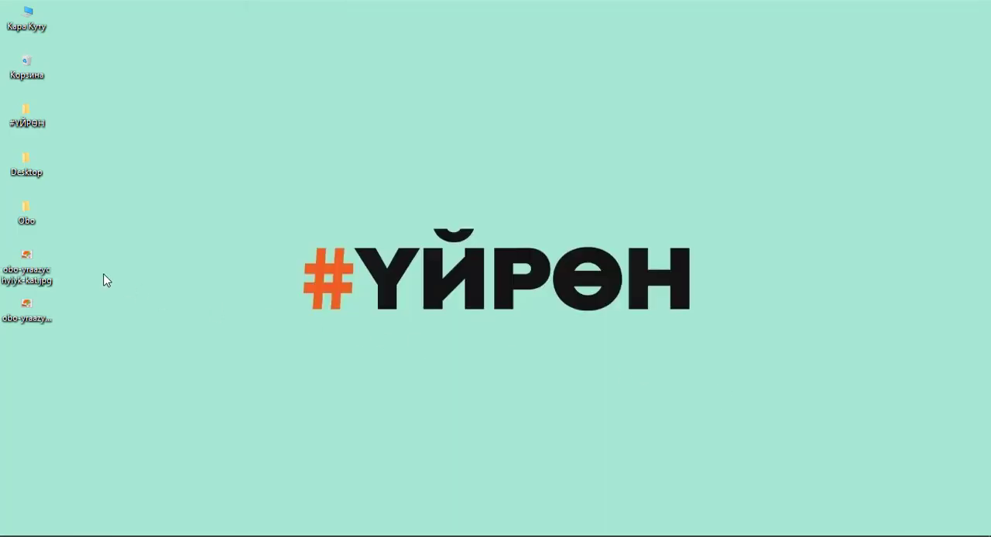
{"action": "double_click", "coordinate": [28, 262]}
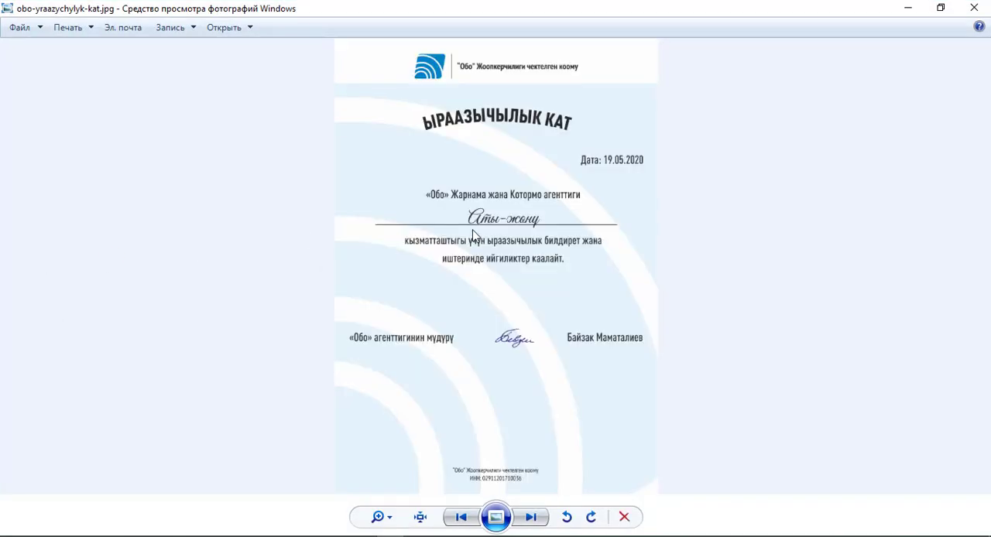
{"action": "left_click", "coordinate": [974, 8]}
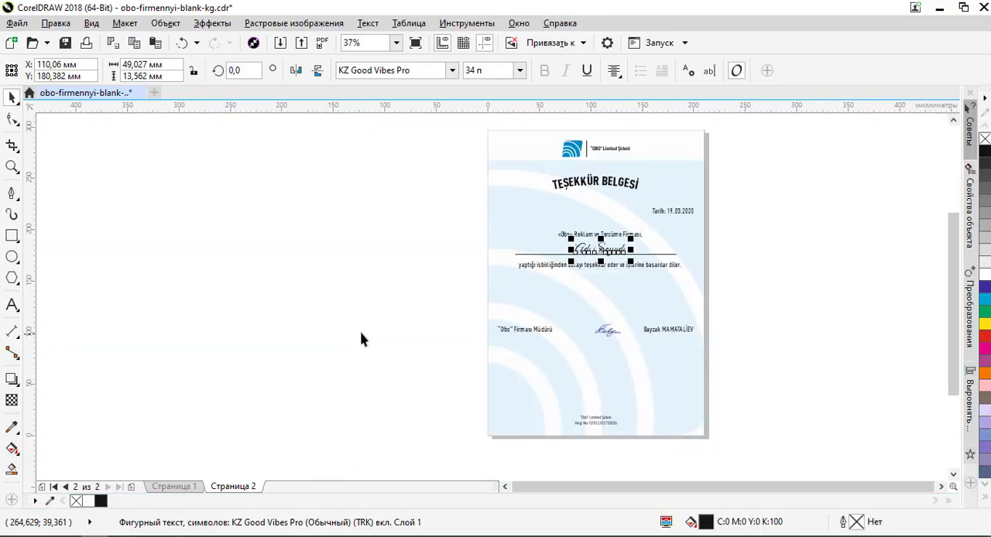
{"action": "left_click", "coordinate": [595, 290]}
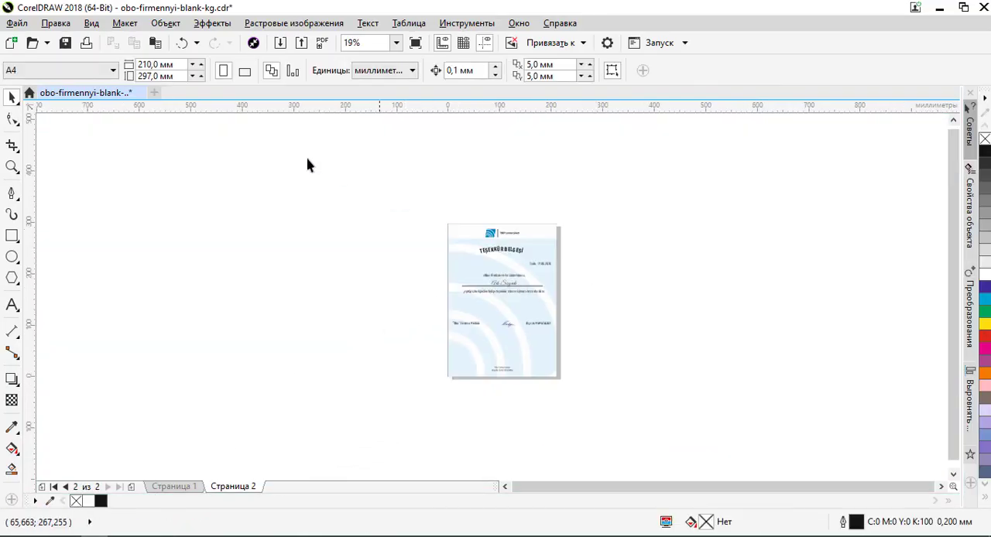
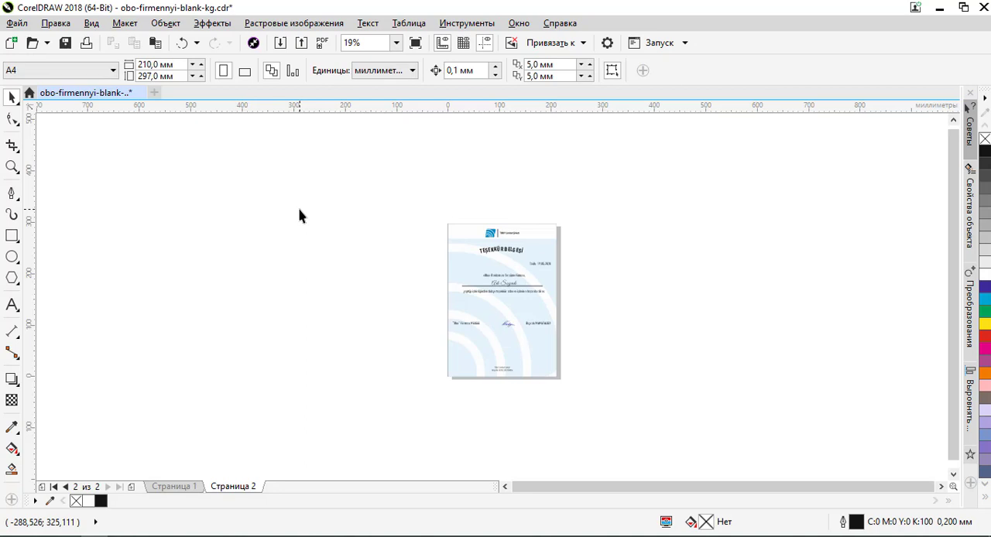
{"action": "scroll", "coordinate": [503, 285], "scroll_direction": "up", "scroll_amount": 3}
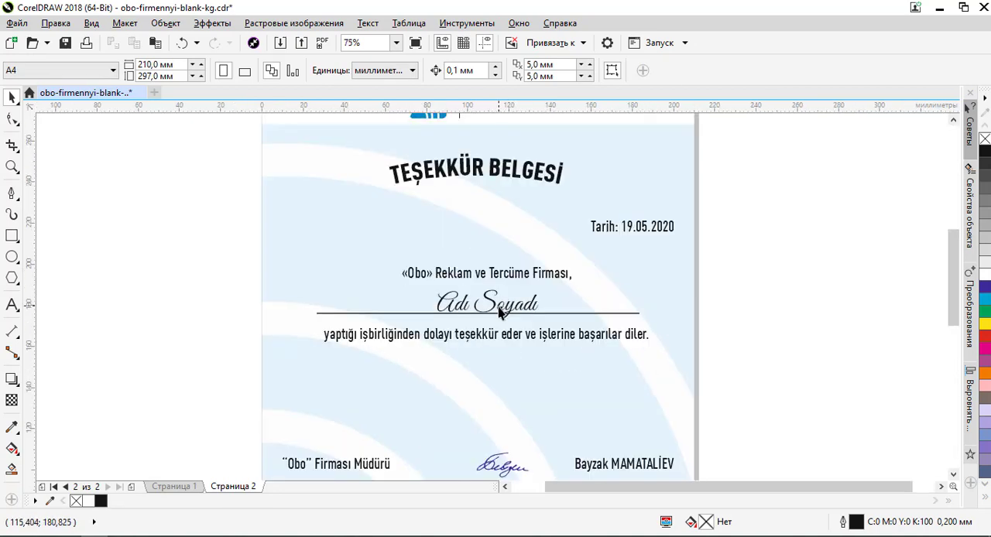
{"action": "left_click", "coordinate": [499, 312]}
{"action": "left_click", "coordinate": [514, 276]}
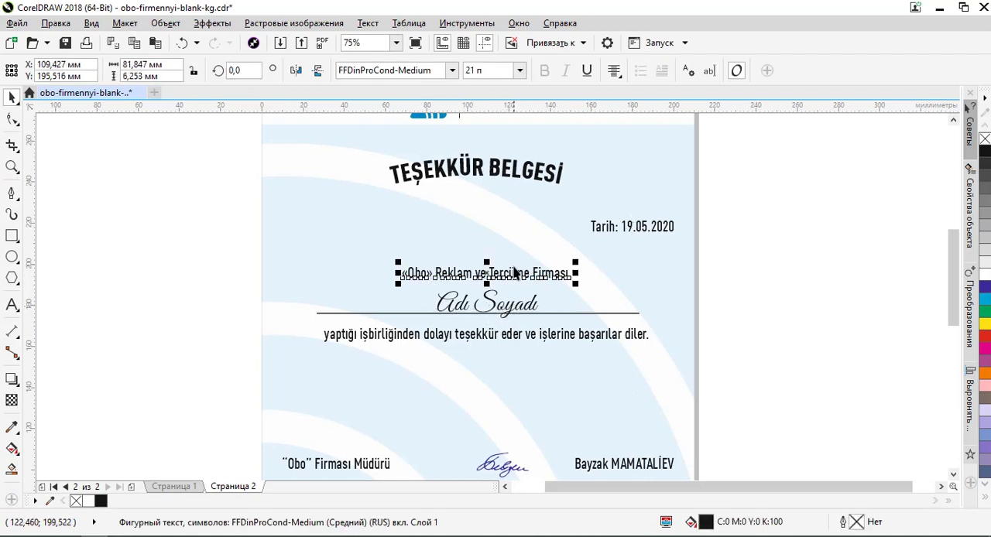
{"action": "scroll", "coordinate": [516, 287], "scroll_direction": "down", "scroll_amount": 2}
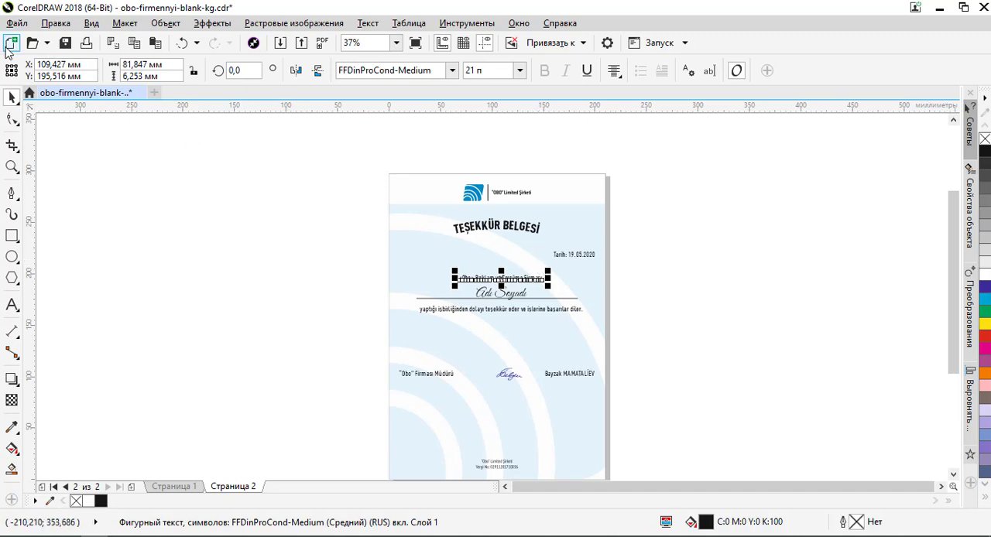
- Start publishing the two-page letter document to PDF and open the PDF export settings
{"action": "left_click", "coordinate": [18, 24]}
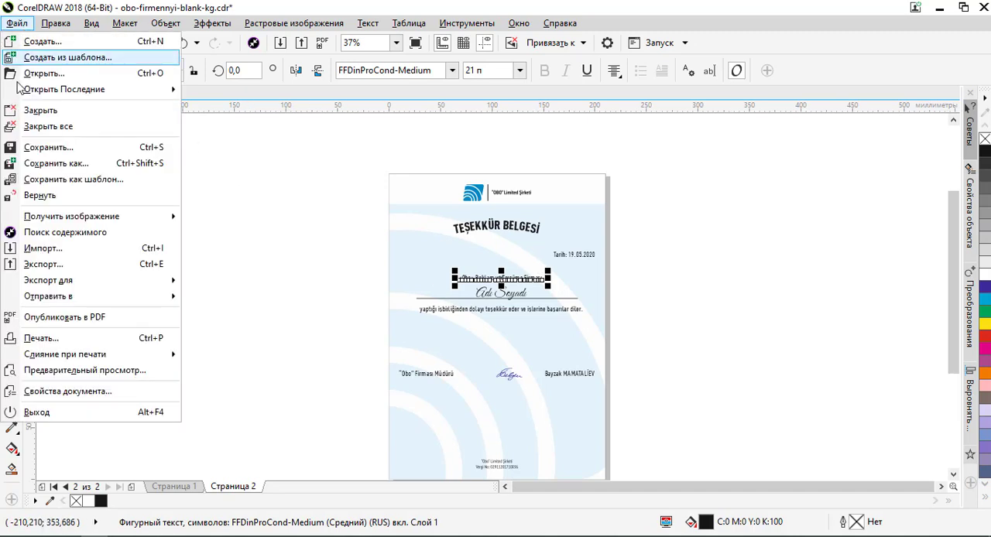
{"action": "left_click", "coordinate": [87, 318]}
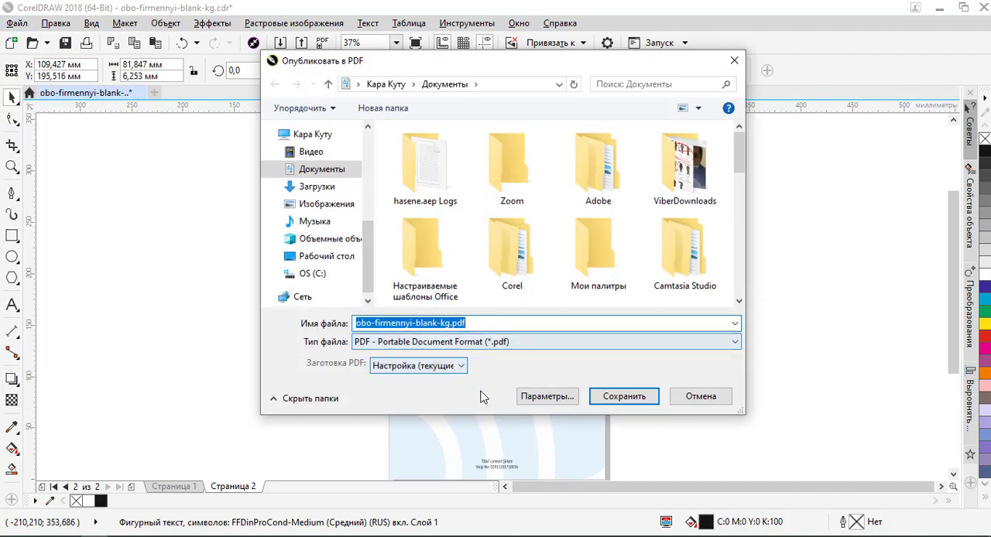
{"action": "left_click", "coordinate": [558, 399]}
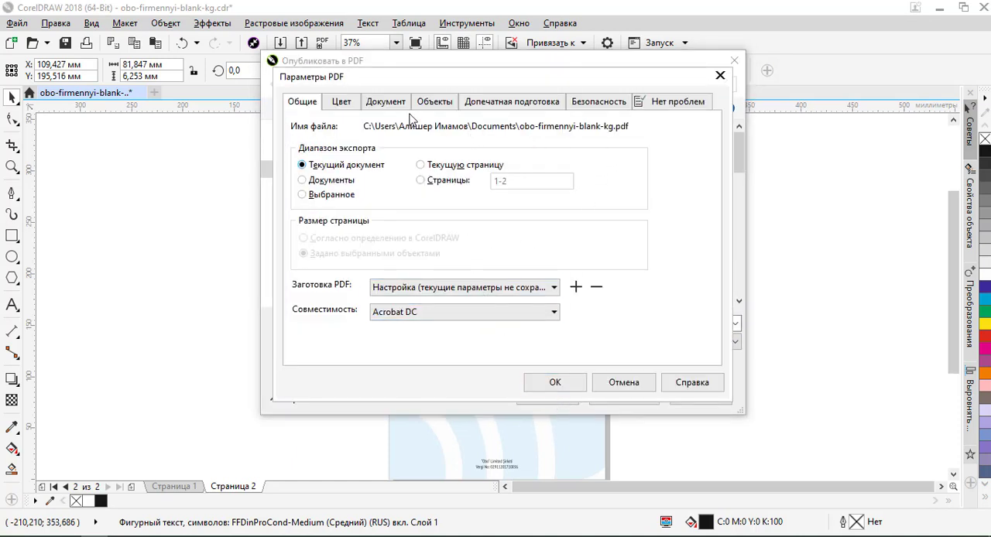
- Review the PDF settings for objects, prepress, security, document and colour
{"action": "left_click", "coordinate": [432, 105]}
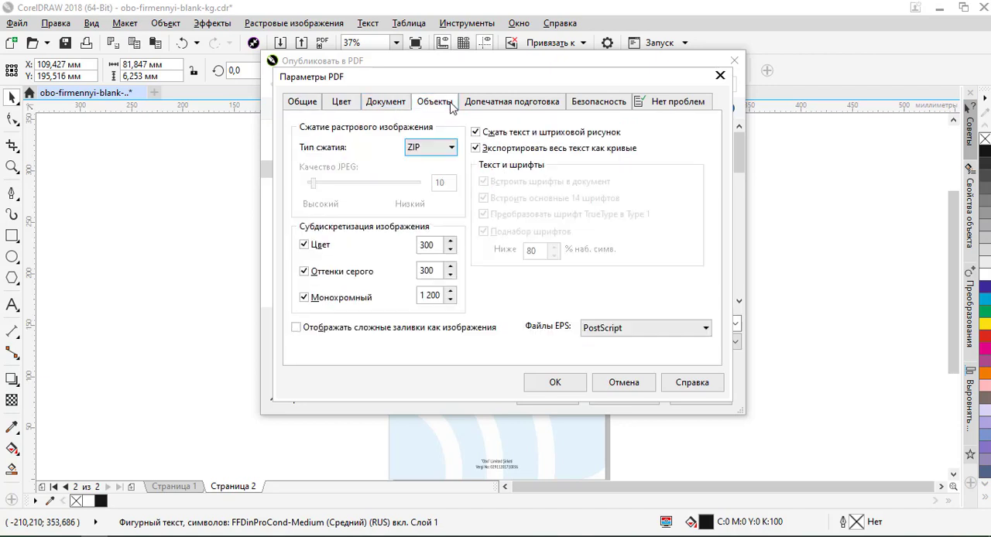
{"action": "left_click", "coordinate": [493, 105]}
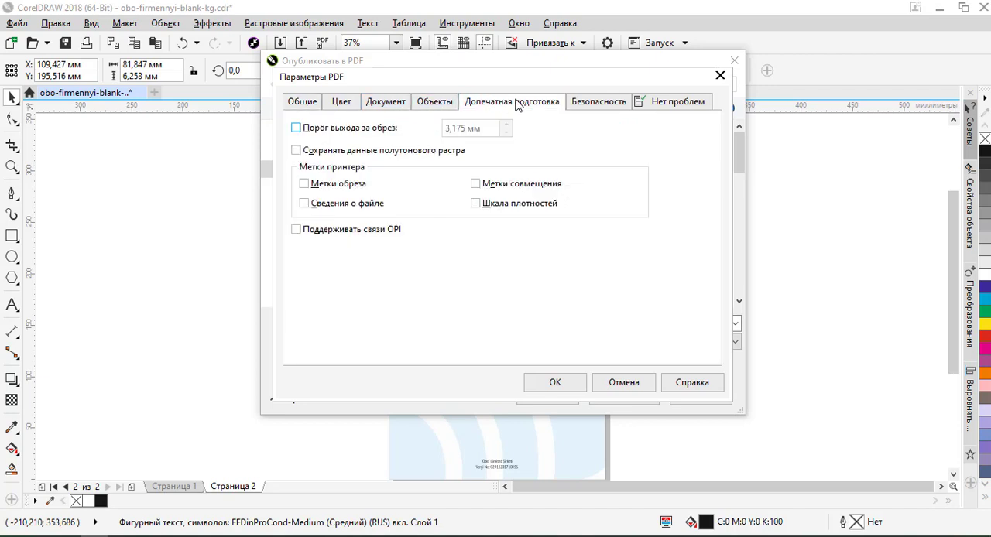
{"action": "left_click", "coordinate": [600, 104]}
{"action": "left_click", "coordinate": [427, 103]}
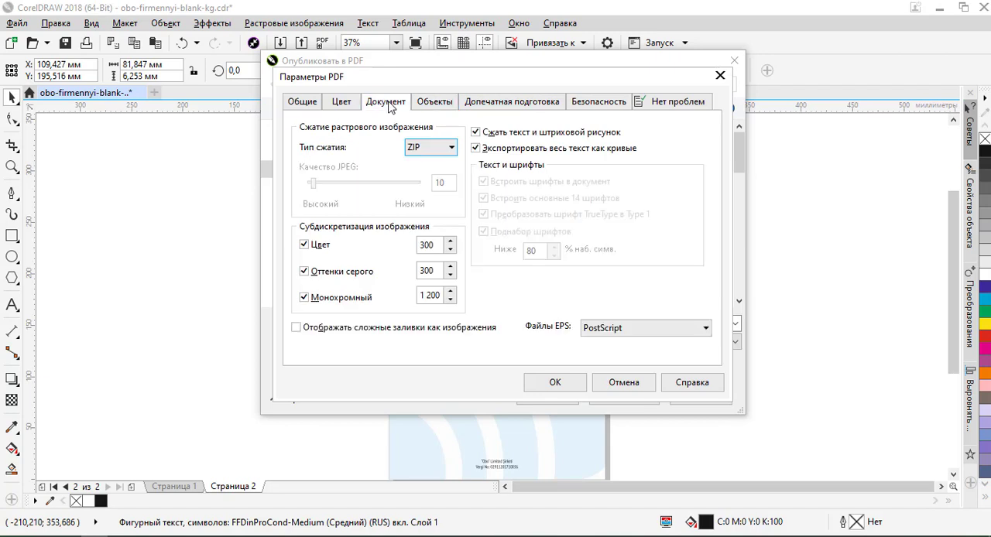
{"action": "left_click", "coordinate": [389, 104]}
{"action": "left_click", "coordinate": [329, 108]}
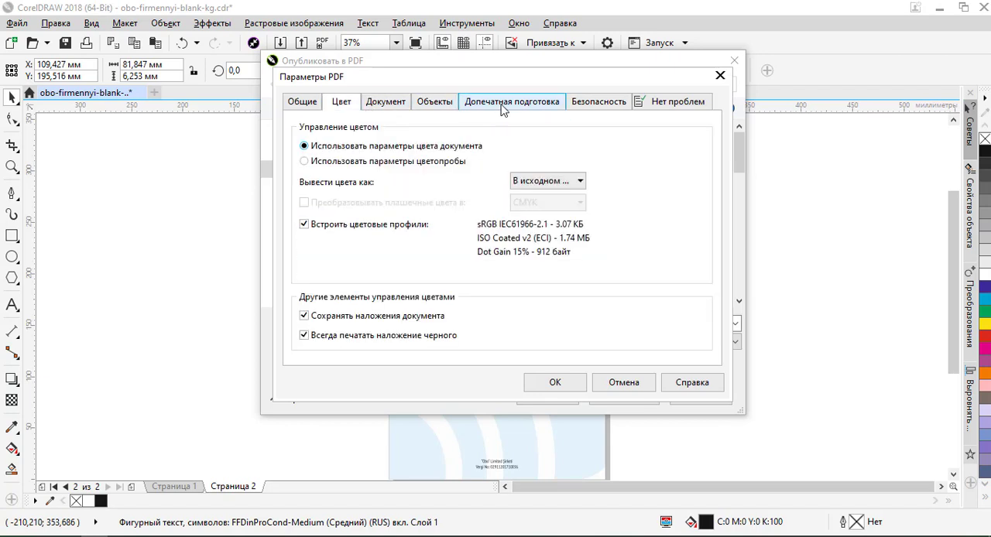
- Make sure the PDF object settings export all text as curves, and accept the settings
{"action": "left_click", "coordinate": [439, 104]}
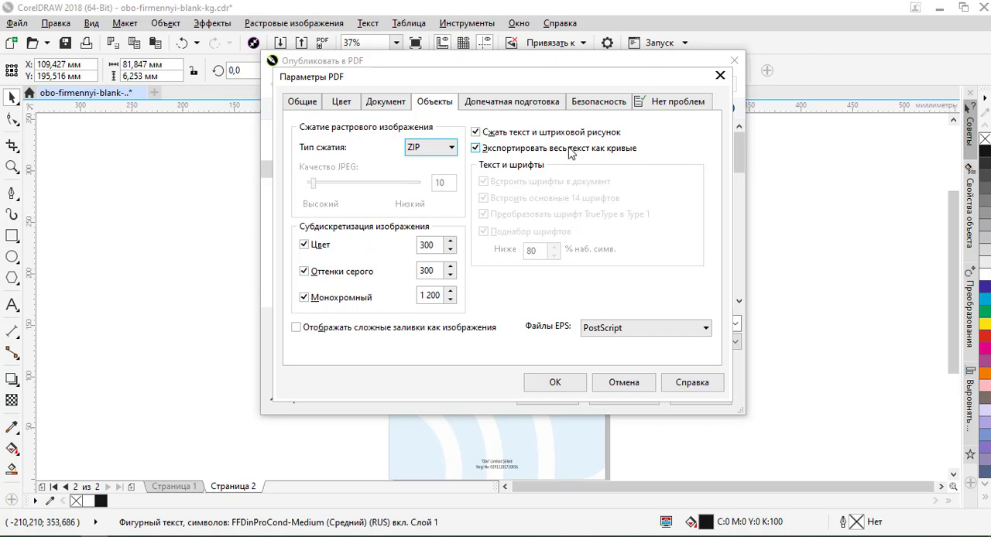
{"action": "left_click", "coordinate": [486, 150]}
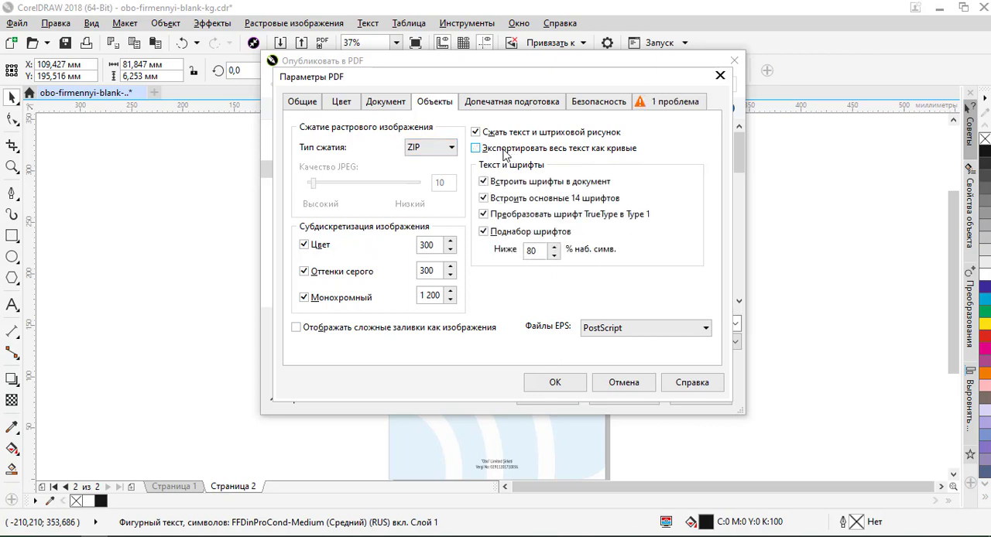
{"action": "left_click", "coordinate": [485, 152]}
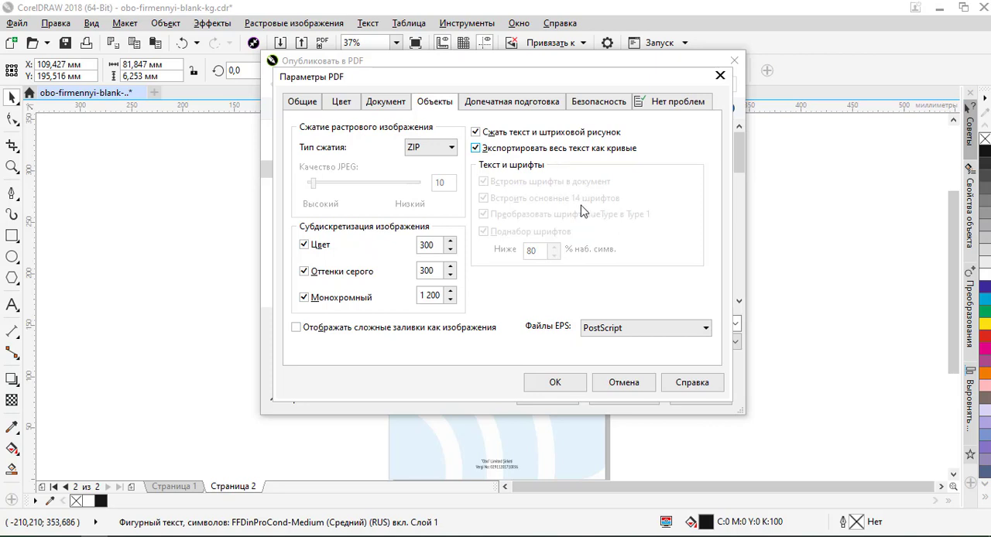
{"action": "left_click", "coordinate": [555, 382]}
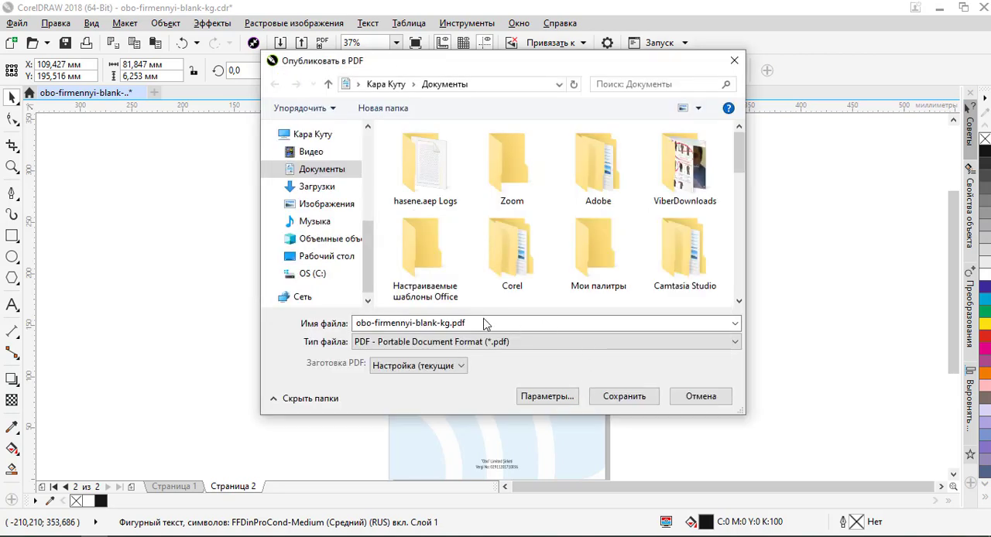
- Name the PDF obo-yraazychylyk-kat.pdf, choose the desktop as its location and publish it
{"action": "left_click", "coordinate": [450, 323]}
{"action": "left_click_drag", "start_coordinate": [450, 323], "coordinate": [388, 323]}
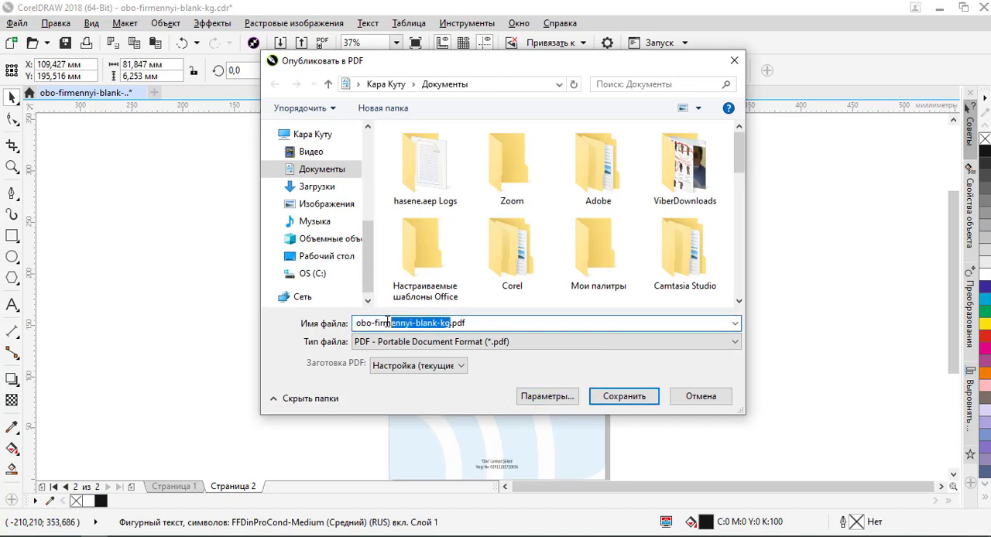
{"action": "type", "text": "yraazychy"}
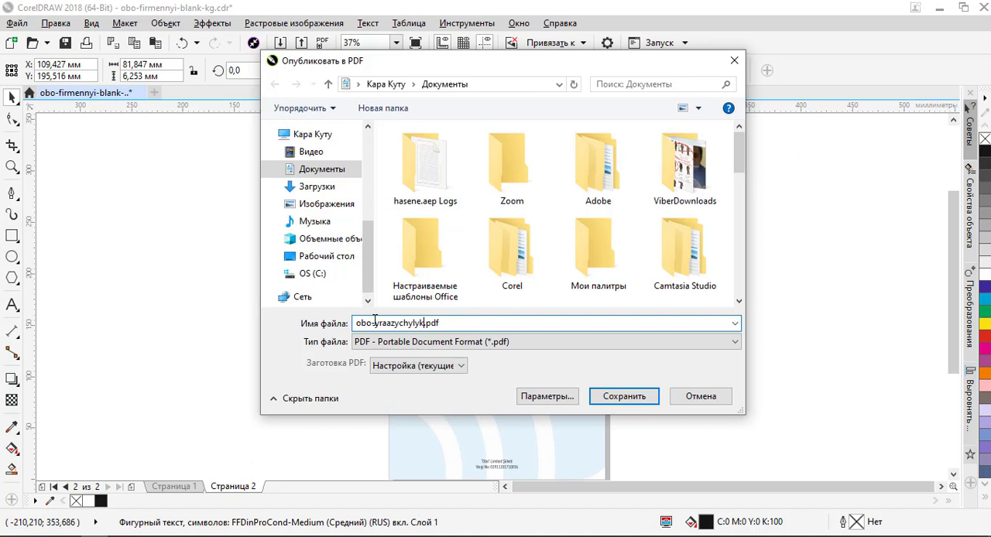
{"action": "type", "text": "lyk-kat"}
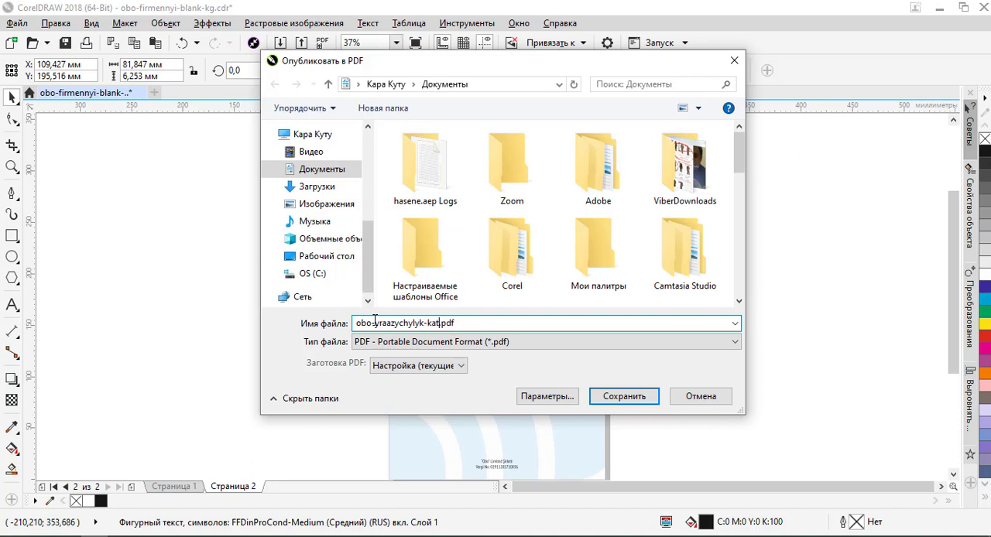
{"action": "left_click", "coordinate": [312, 259]}
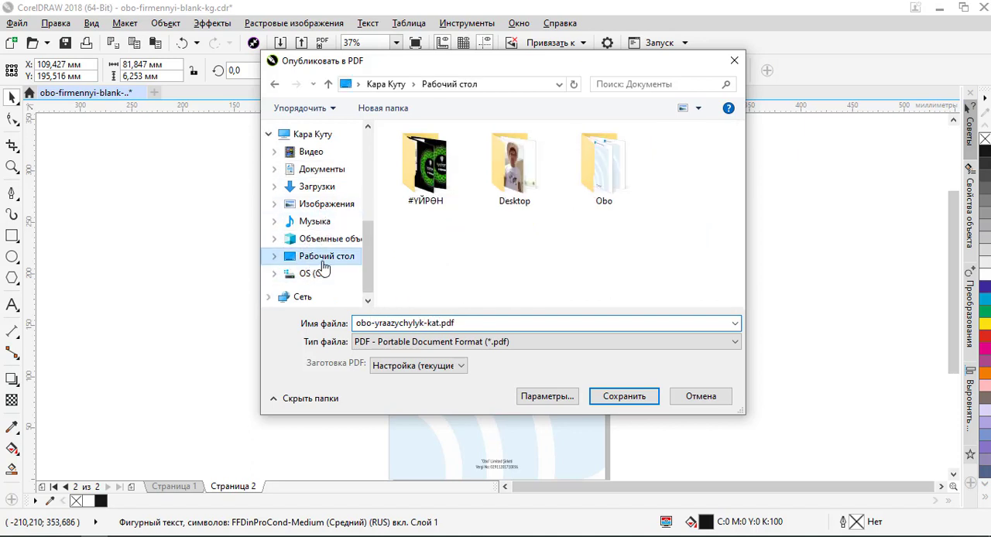
{"action": "double_click", "coordinate": [471, 323]}
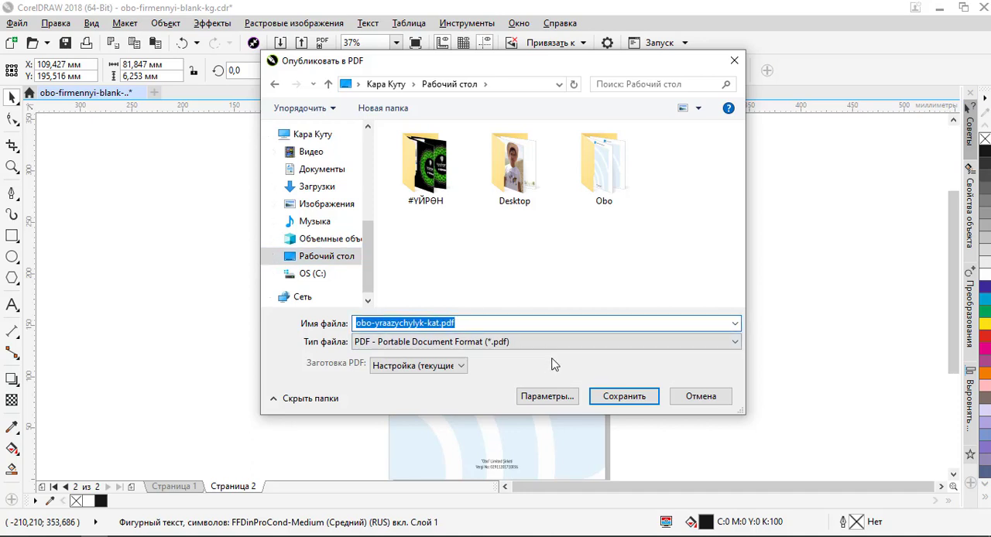
{"action": "left_click", "coordinate": [624, 397]}
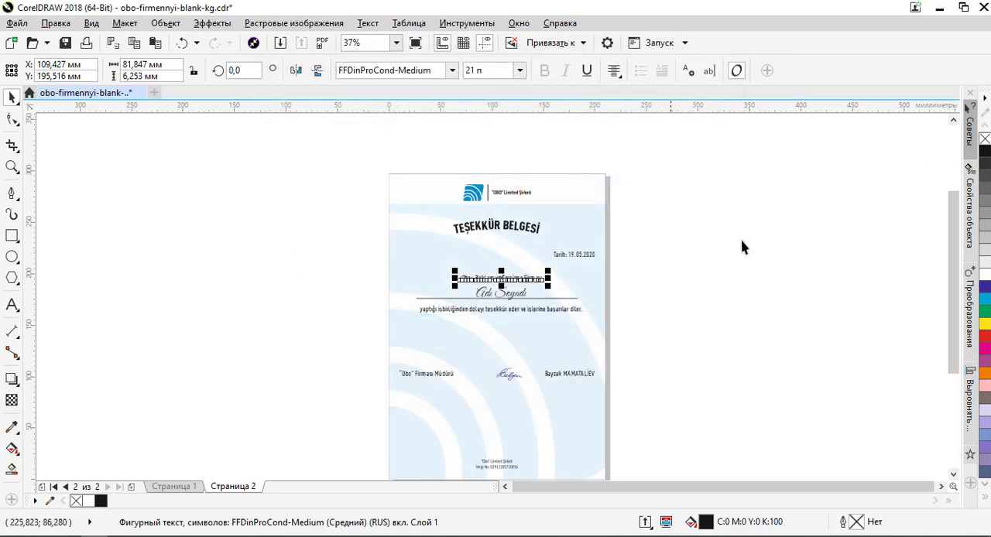
- Minimize CorelDRAW and open the published obo-yraazychylyk-kat.pdf from the desktop in Chrome
{"action": "left_click", "coordinate": [938, 6]}
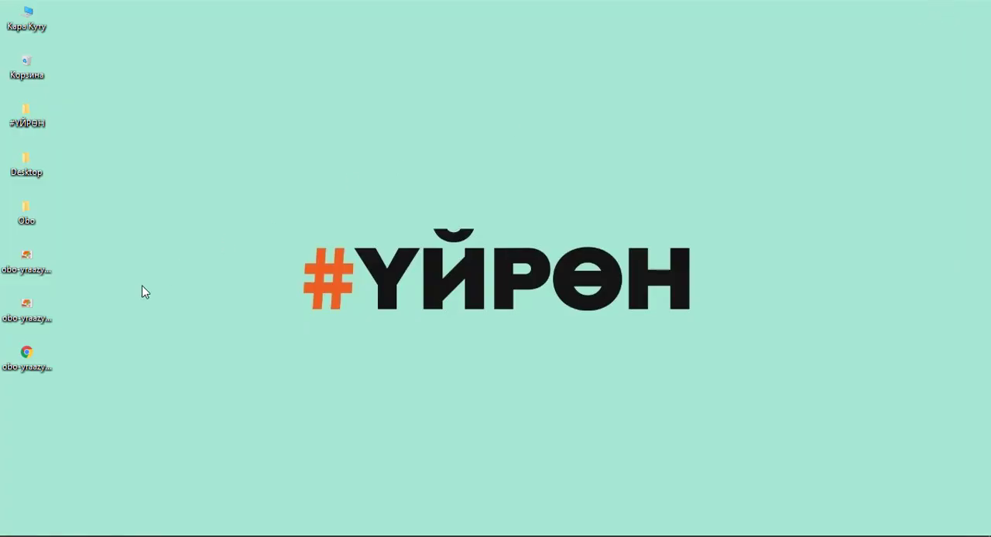
{"action": "left_click", "coordinate": [28, 361]}
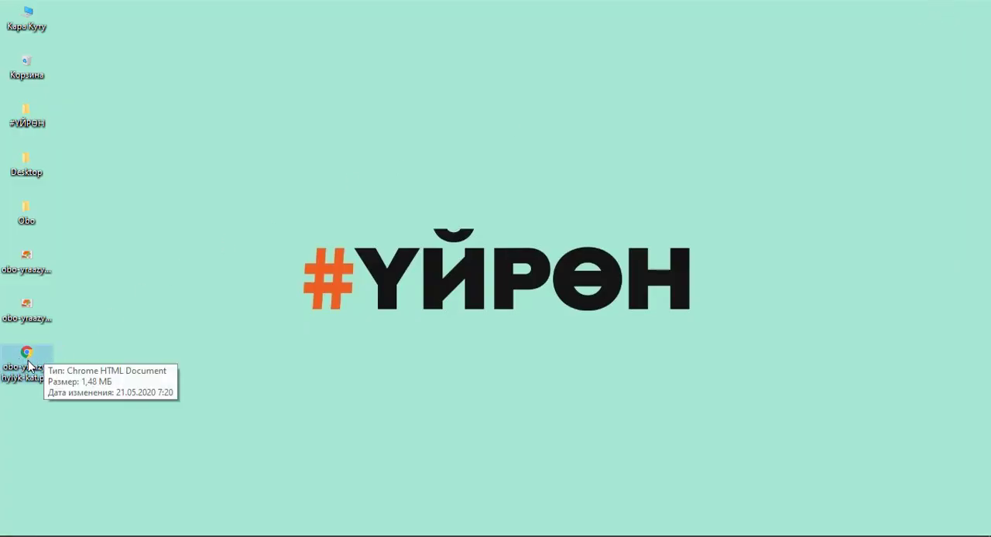
{"action": "double_click", "coordinate": [28, 361]}
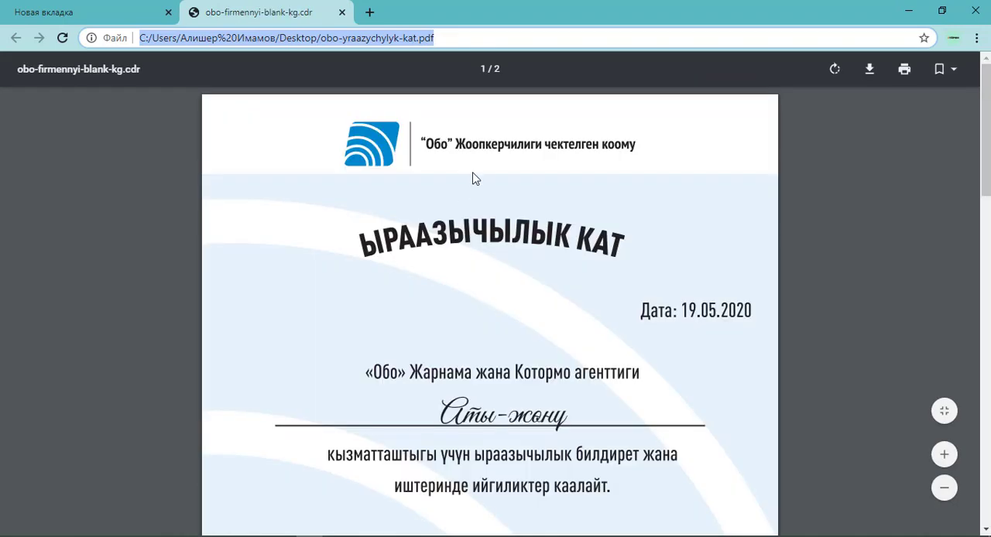
- Examine both pages of the published PDF, checking the Kyrgyz and Turkish letters' headings, body text and signature rows at several magnifications
{"action": "scroll", "coordinate": [485, 199], "scroll_direction": "down", "scroll_amount": 13}
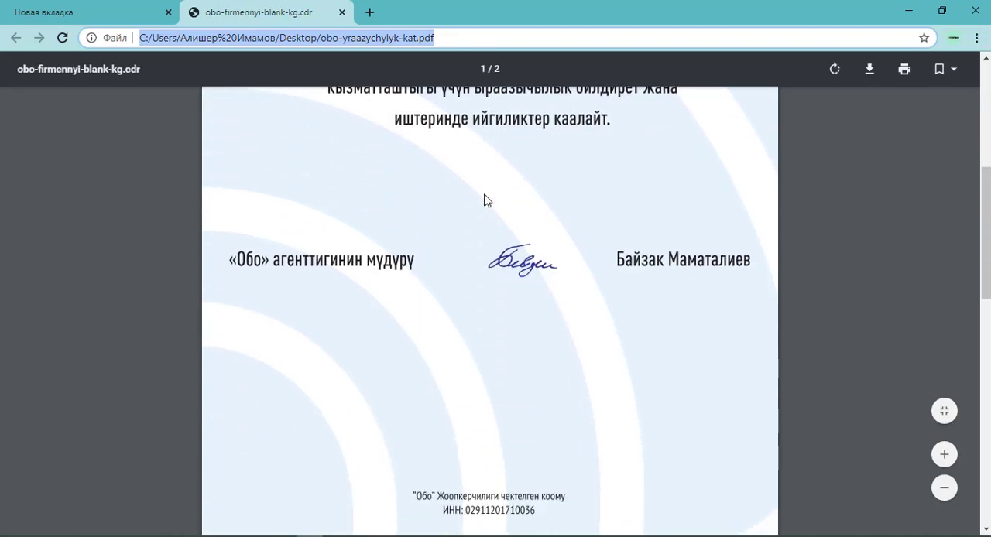
{"action": "scroll", "coordinate": [487, 200], "scroll_direction": "down", "scroll_amount": 3}
{"action": "scroll", "coordinate": [487, 202], "scroll_direction": "up", "scroll_amount": 12}
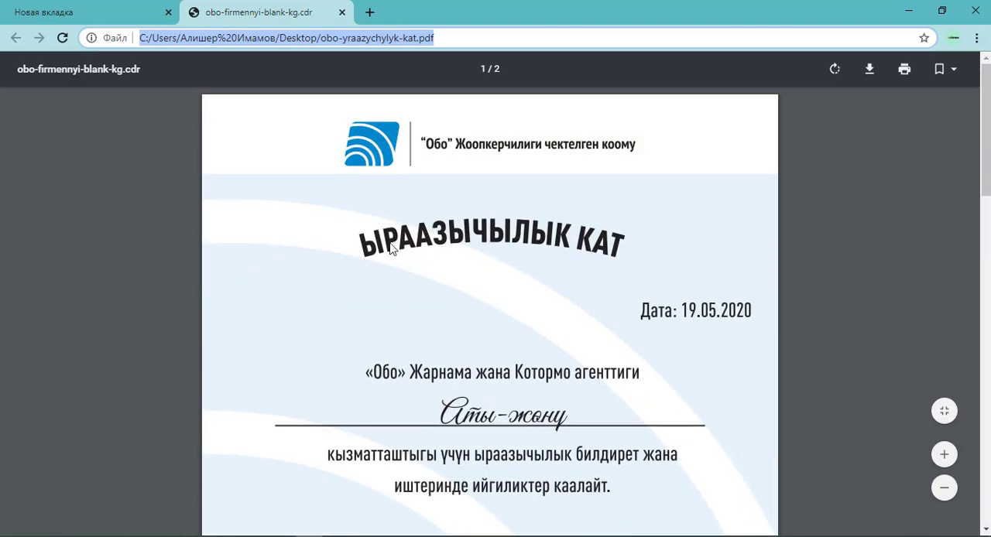
{"action": "scroll", "coordinate": [367, 155], "scroll_direction": "up", "scroll_amount": 6}
{"action": "scroll", "coordinate": [294, 179], "scroll_direction": "down", "scroll_amount": 6}
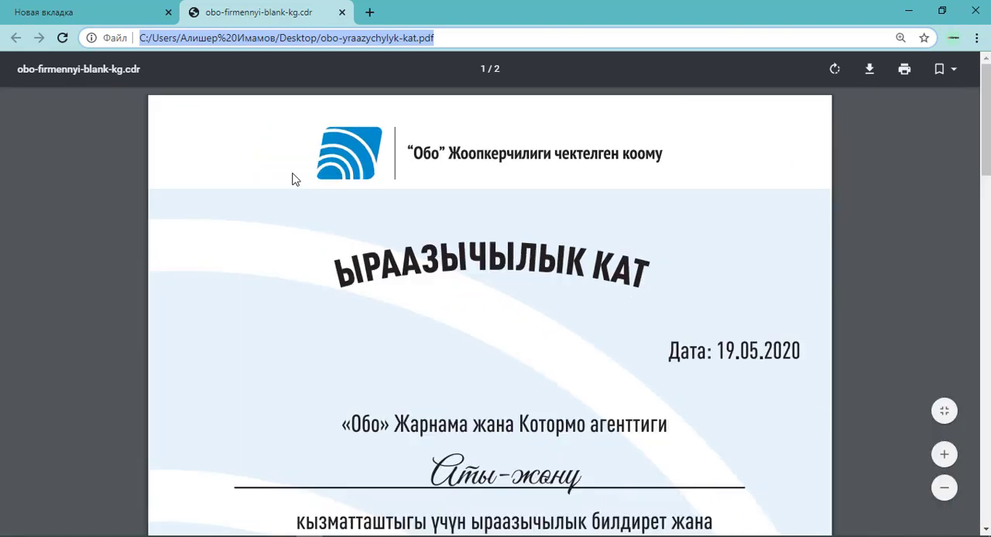
{"action": "scroll", "coordinate": [500, 202], "scroll_direction": "down", "scroll_amount": 5}
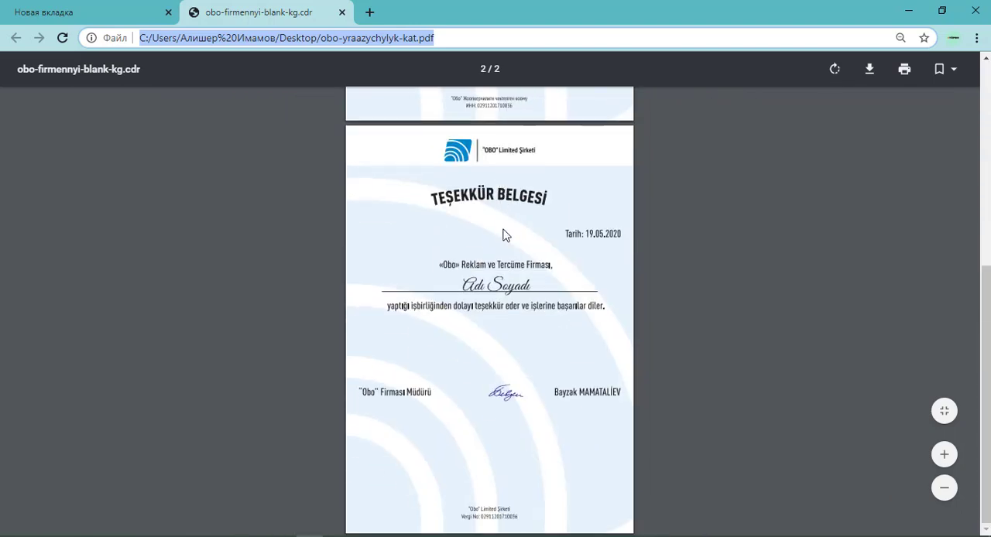
{"action": "scroll", "coordinate": [505, 232], "scroll_direction": "up", "scroll_amount": 5}
{"action": "scroll", "coordinate": [504, 233], "scroll_direction": "down", "scroll_amount": 4}
{"action": "scroll", "coordinate": [504, 234], "scroll_direction": "down", "scroll_amount": 2}
{"action": "scroll", "coordinate": [503, 241], "scroll_direction": "up", "scroll_amount": 6}
{"action": "scroll", "coordinate": [502, 241], "scroll_direction": "up", "scroll_amount": 4}
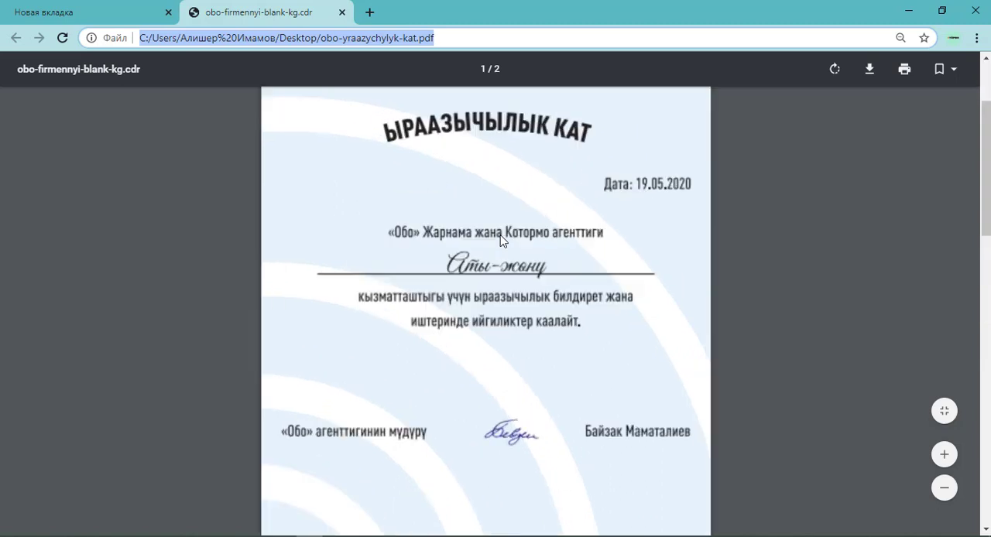
{"action": "scroll", "coordinate": [501, 241], "scroll_direction": "up", "scroll_amount": 1}
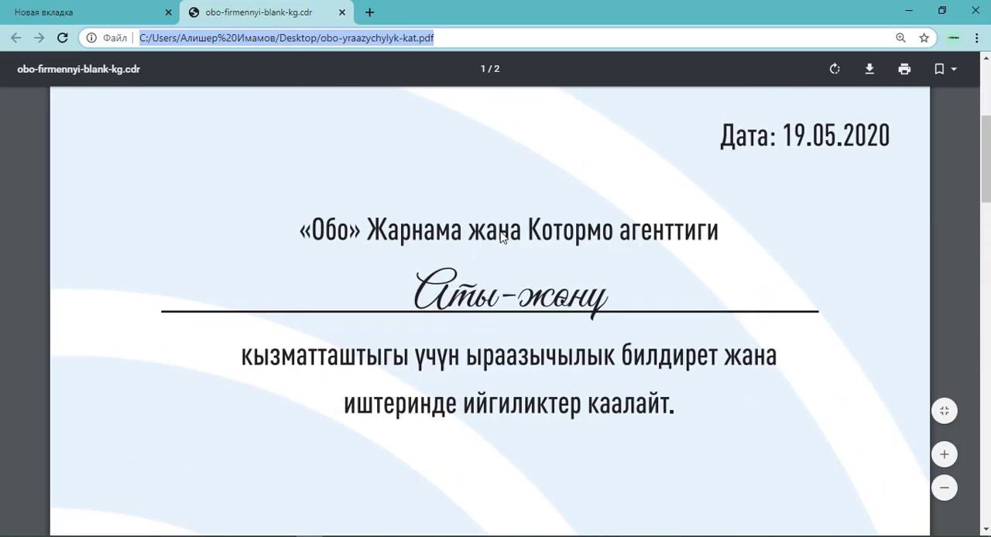